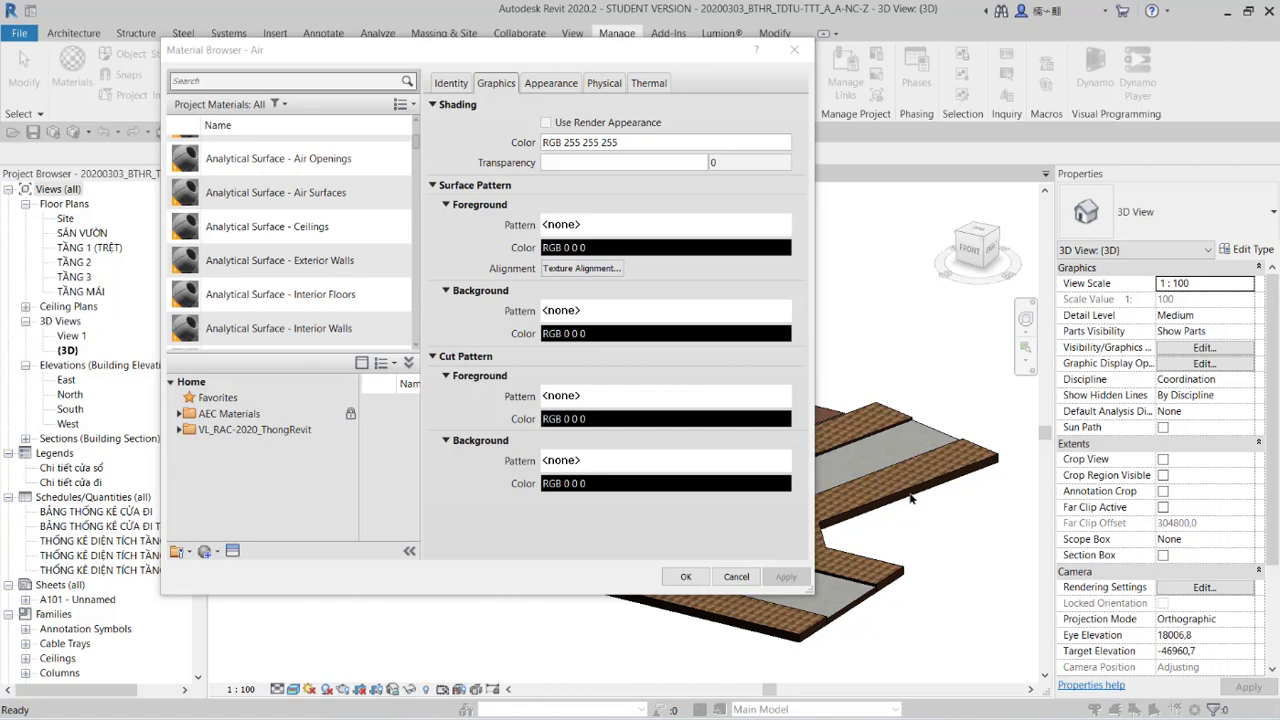
- Select Brick, Common and view its Non-Uniform Running - Burgundy masonry appearance
{"action": "scroll", "coordinate": [290, 290], "scroll_direction": "down", "scroll_amount": 2}
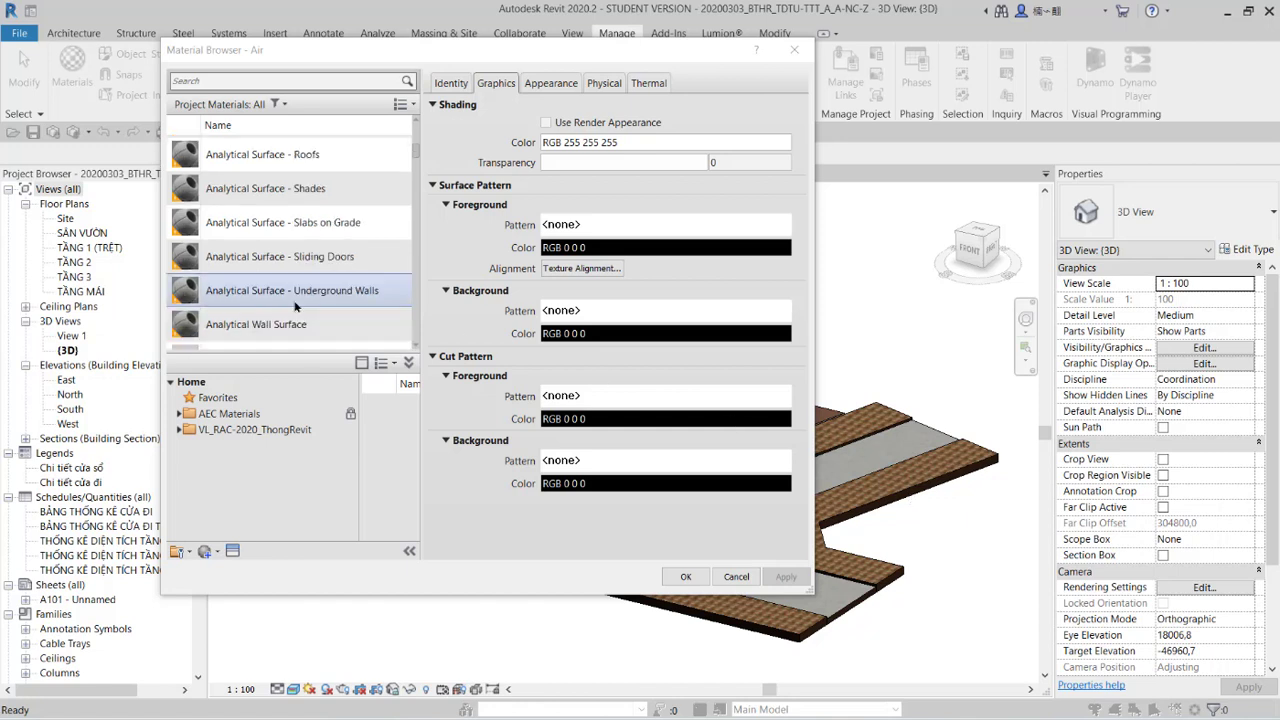
{"action": "scroll", "coordinate": [290, 290], "scroll_direction": "down", "scroll_amount": 3}
{"action": "left_click", "coordinate": [293, 291]}
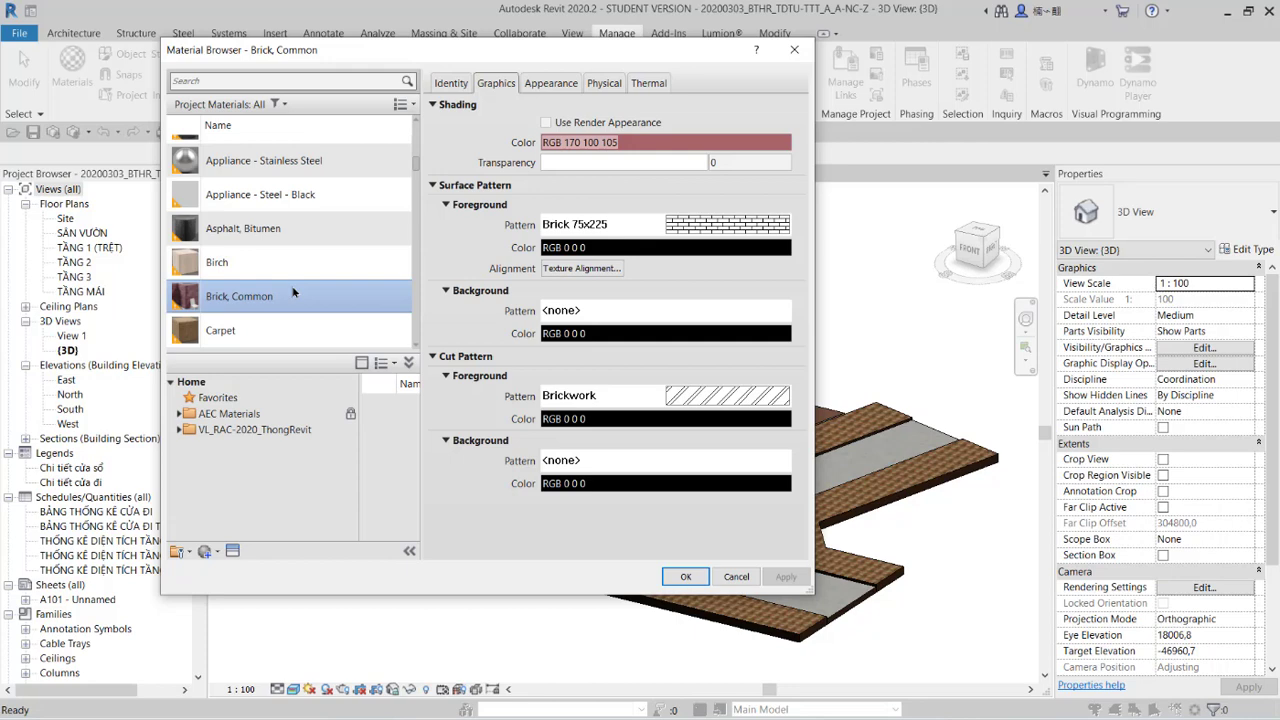
{"action": "left_click", "coordinate": [551, 83]}
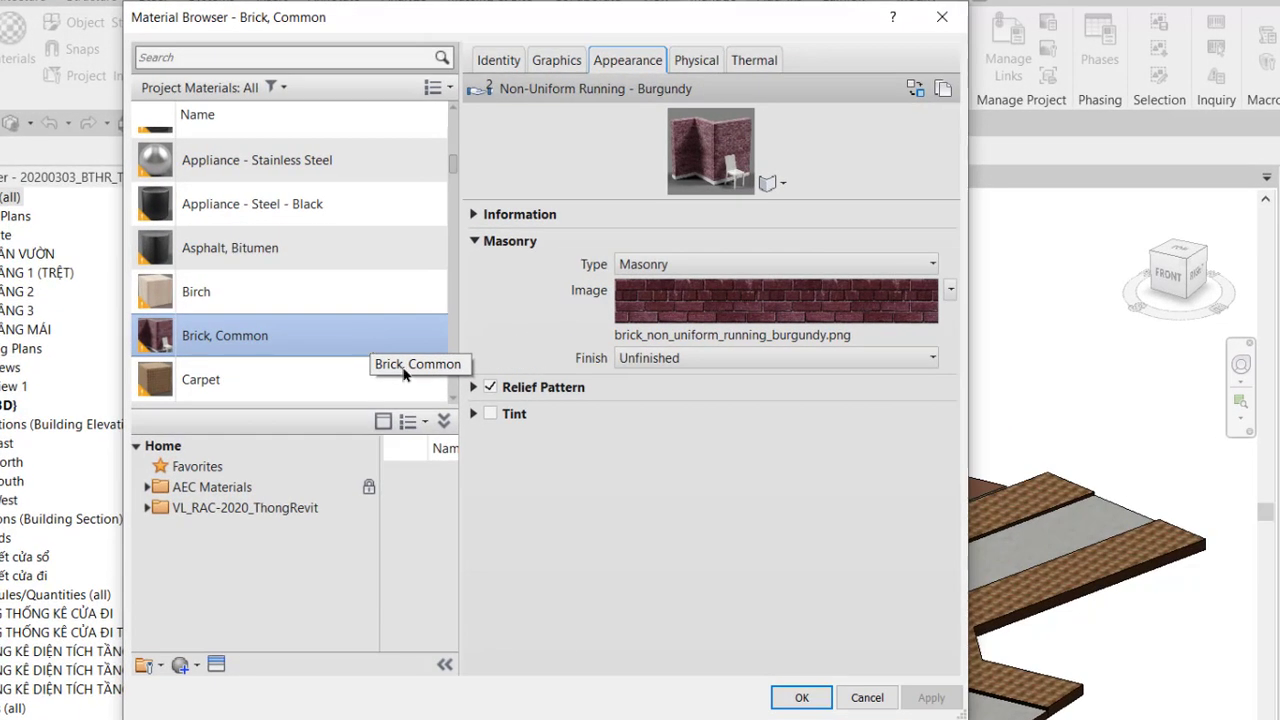
{"action": "scroll", "coordinate": [400, 300], "scroll_direction": "up", "scroll_amount": 1}
{"action": "scroll", "coordinate": [392, 378], "scroll_direction": "down", "scroll_amount": 1}
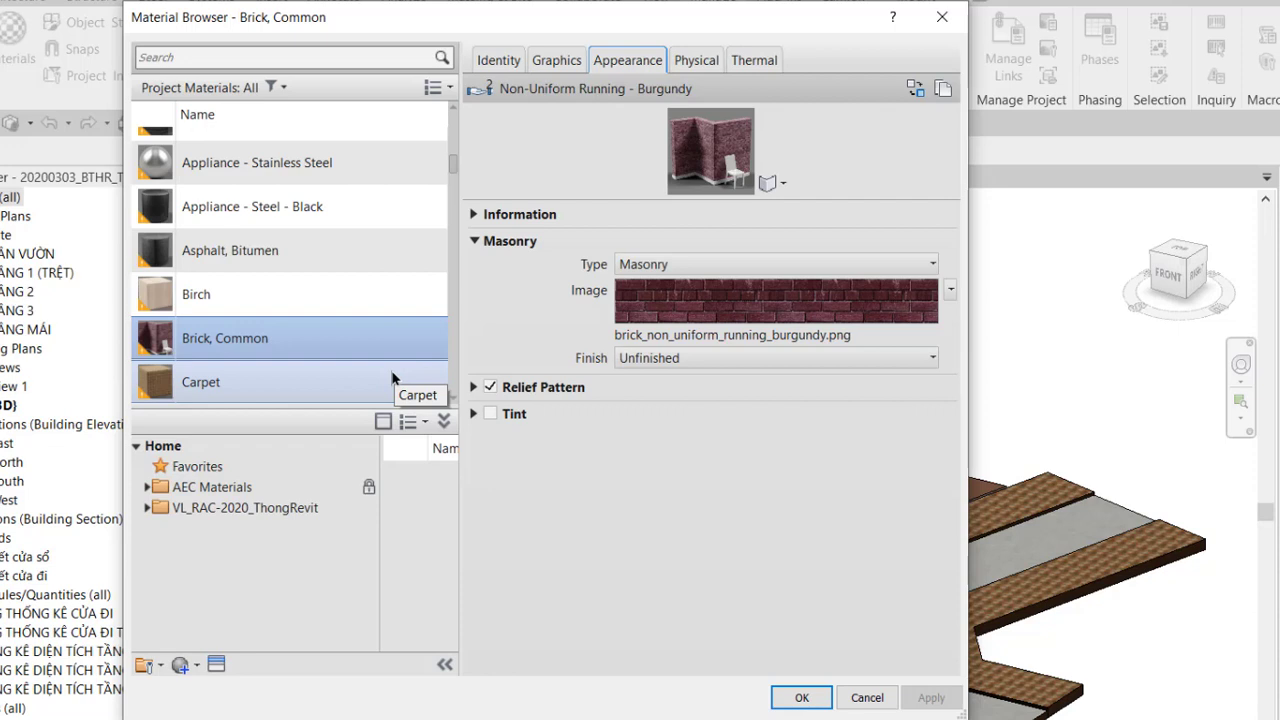
- Glance at the Appearance Library assets, then list the VL_RAC-2020_ThongRevit library's materials
{"action": "left_click", "coordinate": [184, 665]}
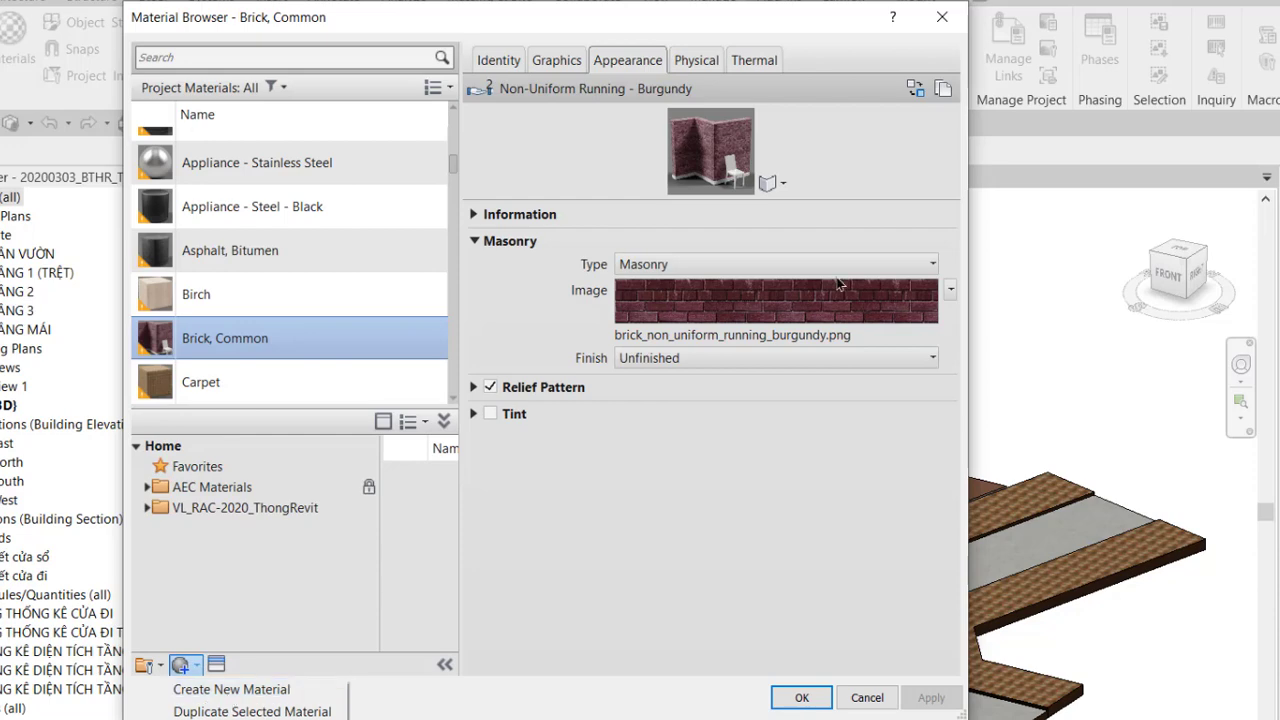
{"action": "left_click", "coordinate": [915, 90]}
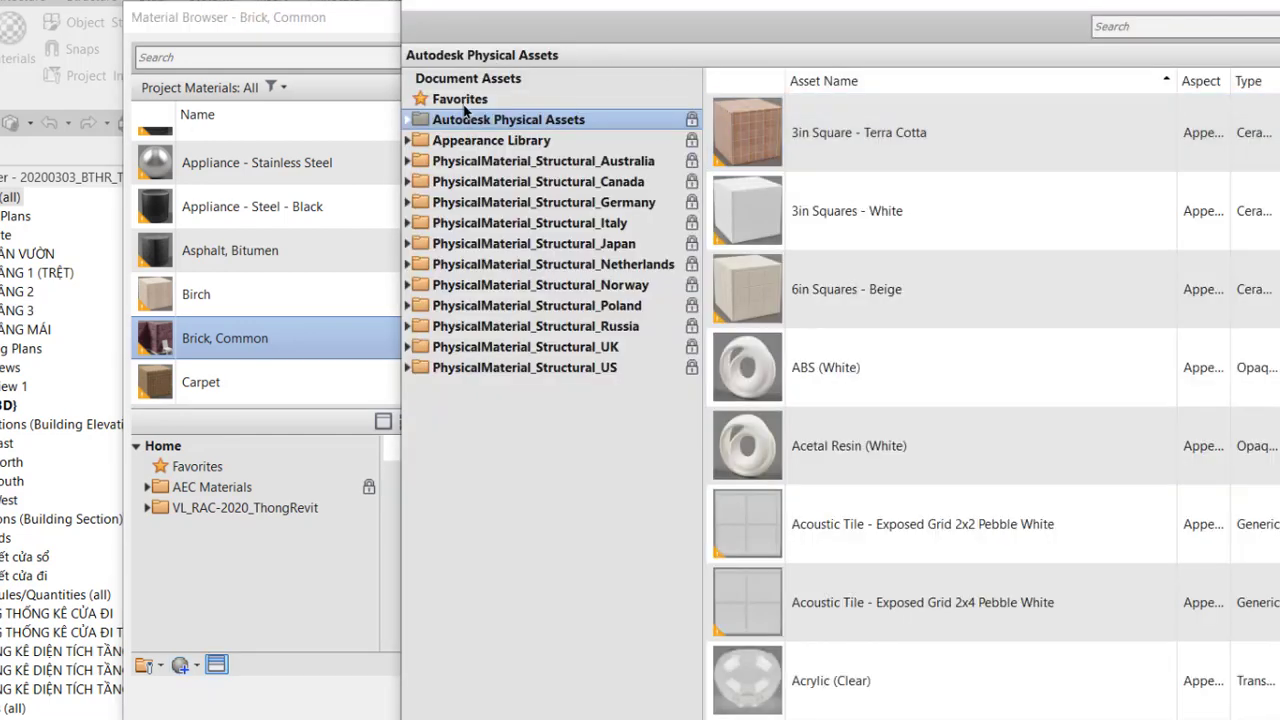
{"action": "left_click", "coordinate": [531, 146]}
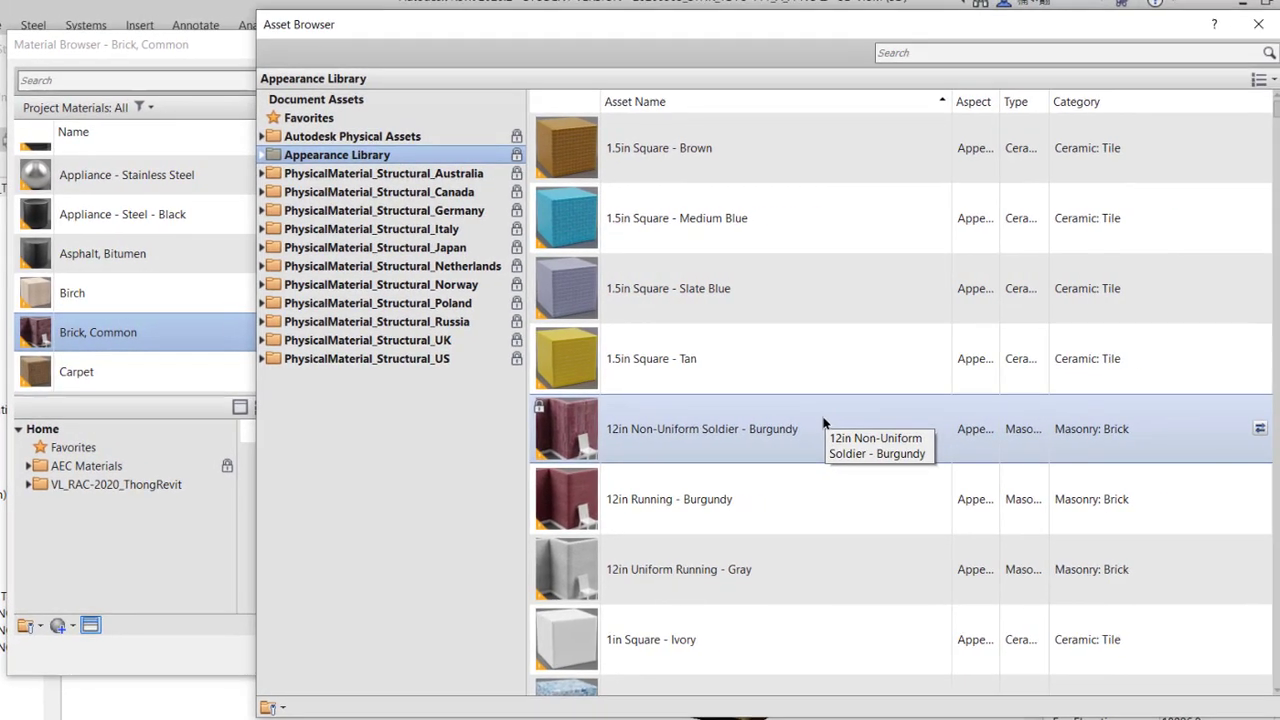
{"action": "left_click", "coordinate": [1258, 23]}
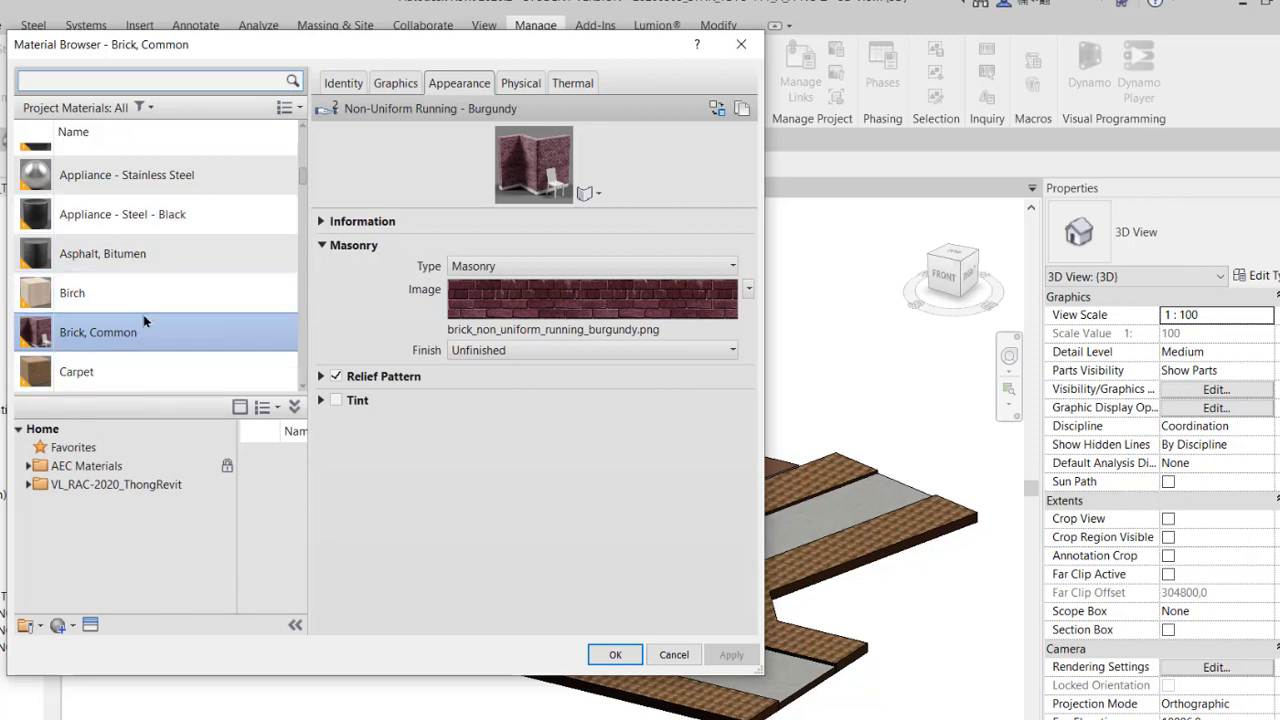
{"action": "left_click", "coordinate": [150, 486]}
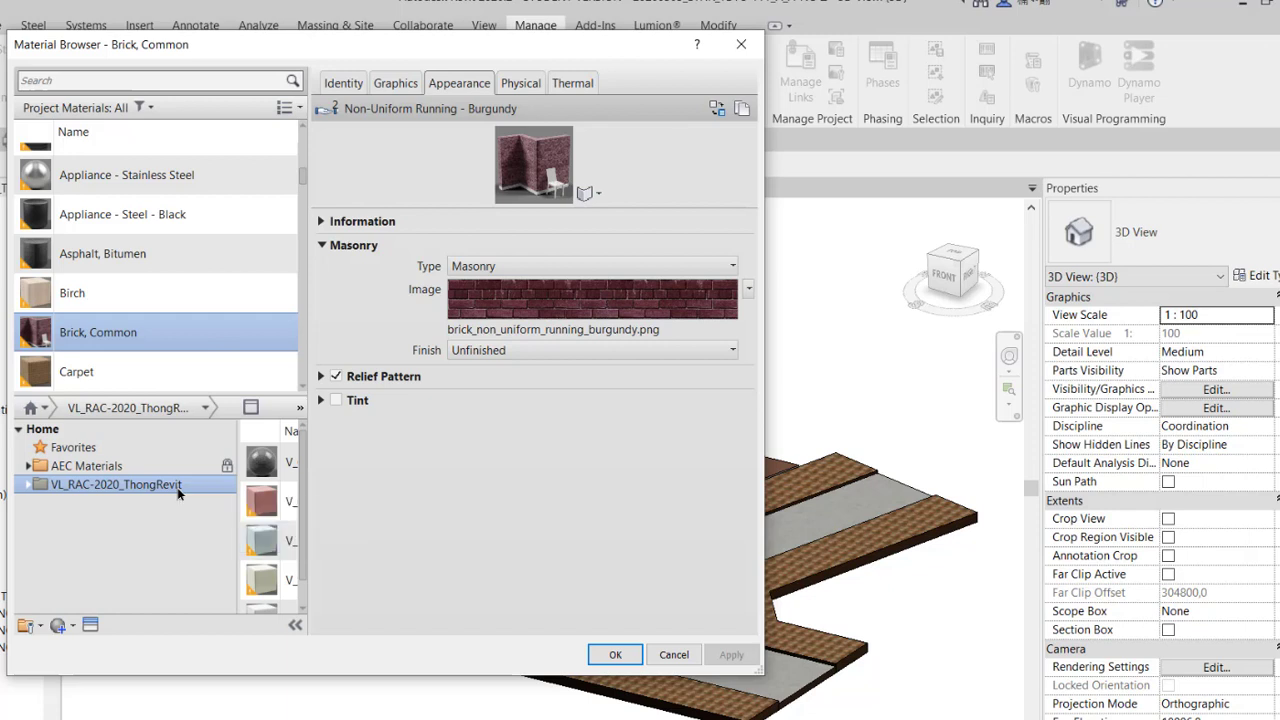
- Create a new default material and rename it 'V_Khảo sát VL_1'
{"action": "left_click", "coordinate": [71, 628]}
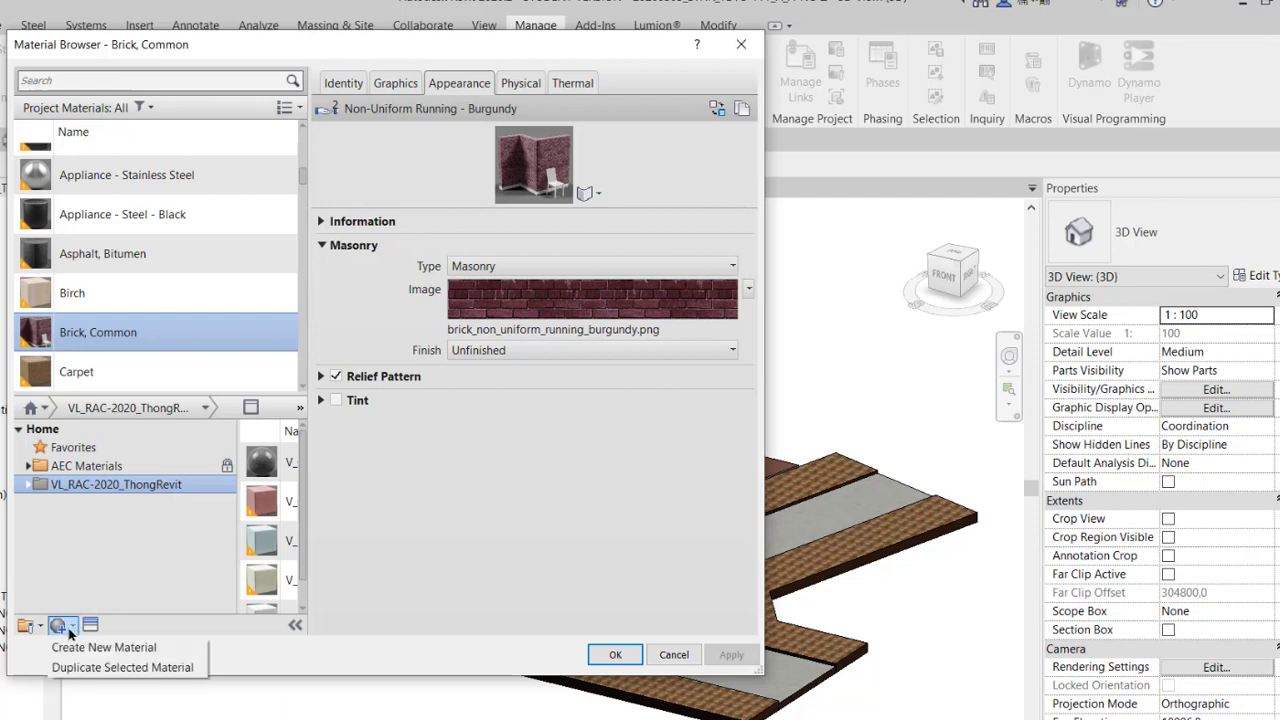
{"action": "left_click", "coordinate": [108, 652]}
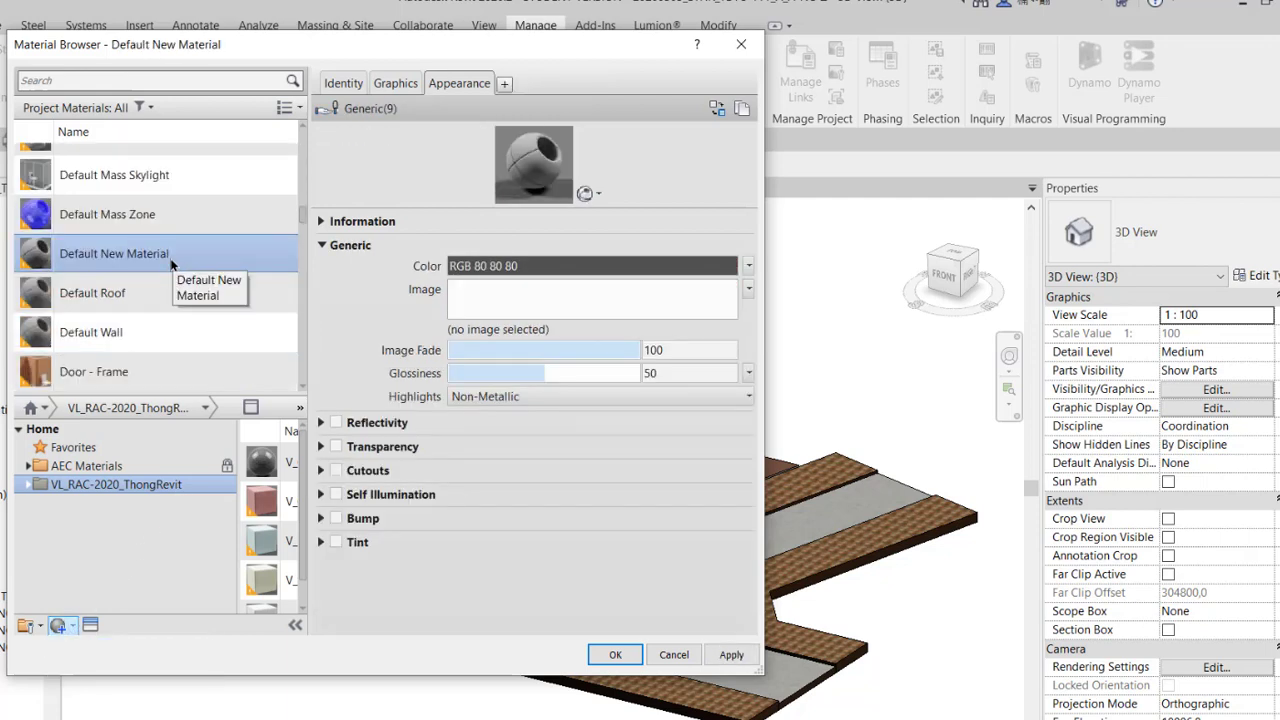
{"action": "right_click", "coordinate": [172, 263]}
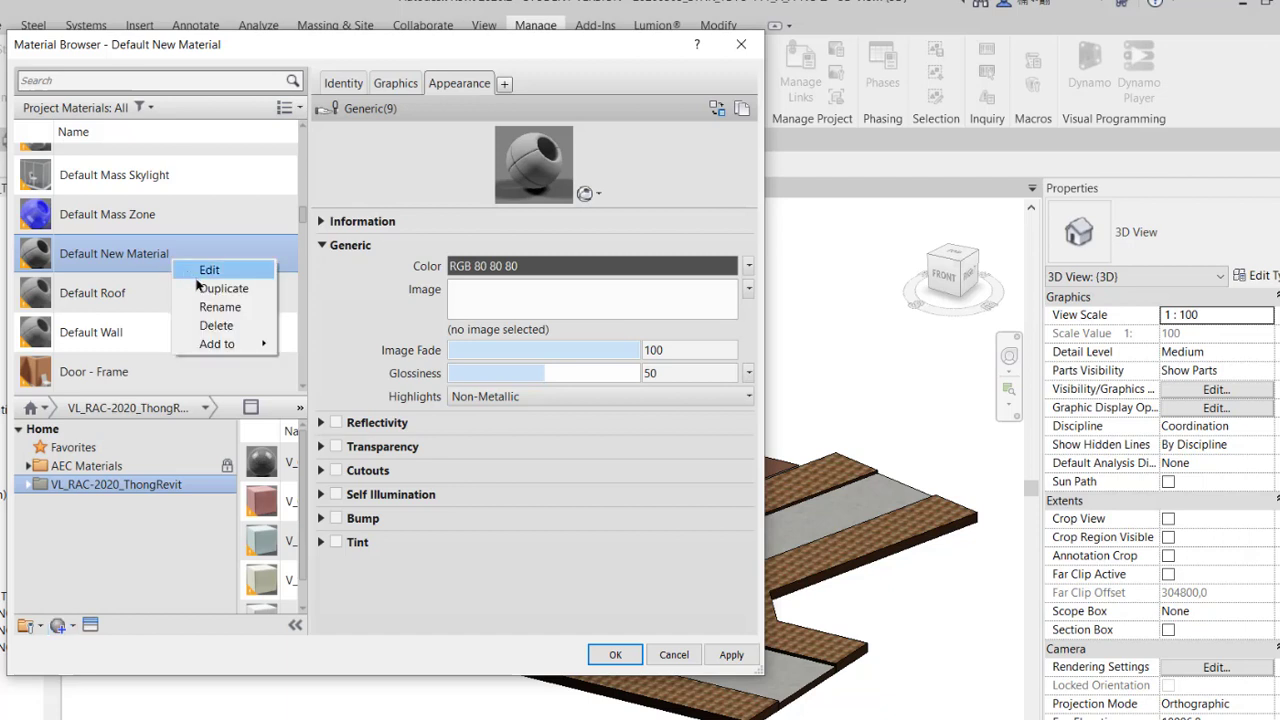
{"action": "left_click", "coordinate": [225, 306]}
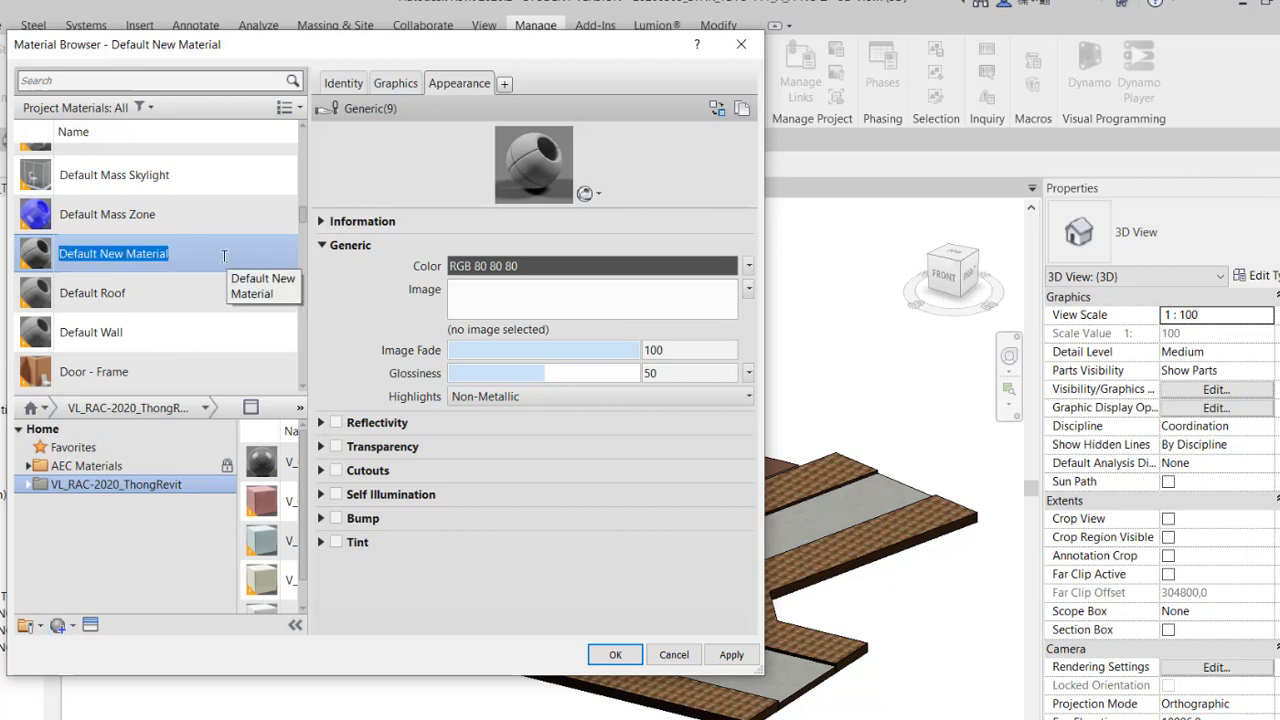
{"action": "type", "text": "V_Khảo"}
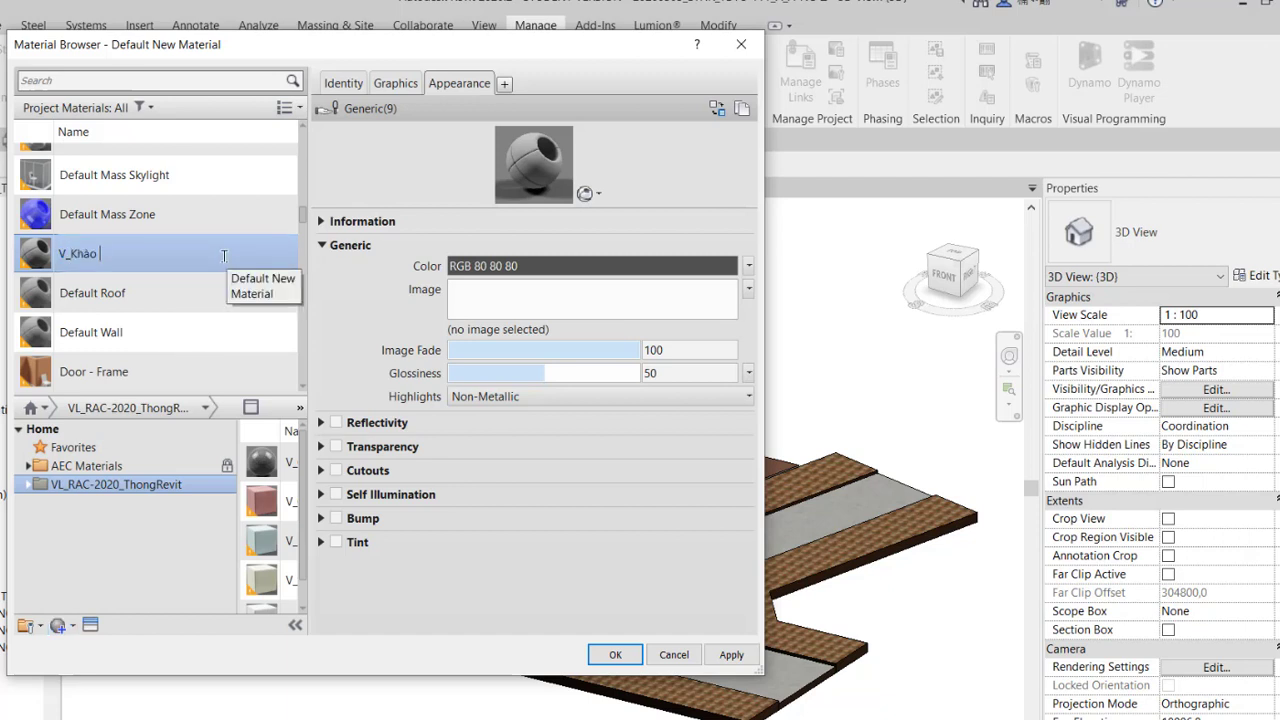
{"action": "type", "text": " sát VL_"}
{"action": "type", "text": "1"}
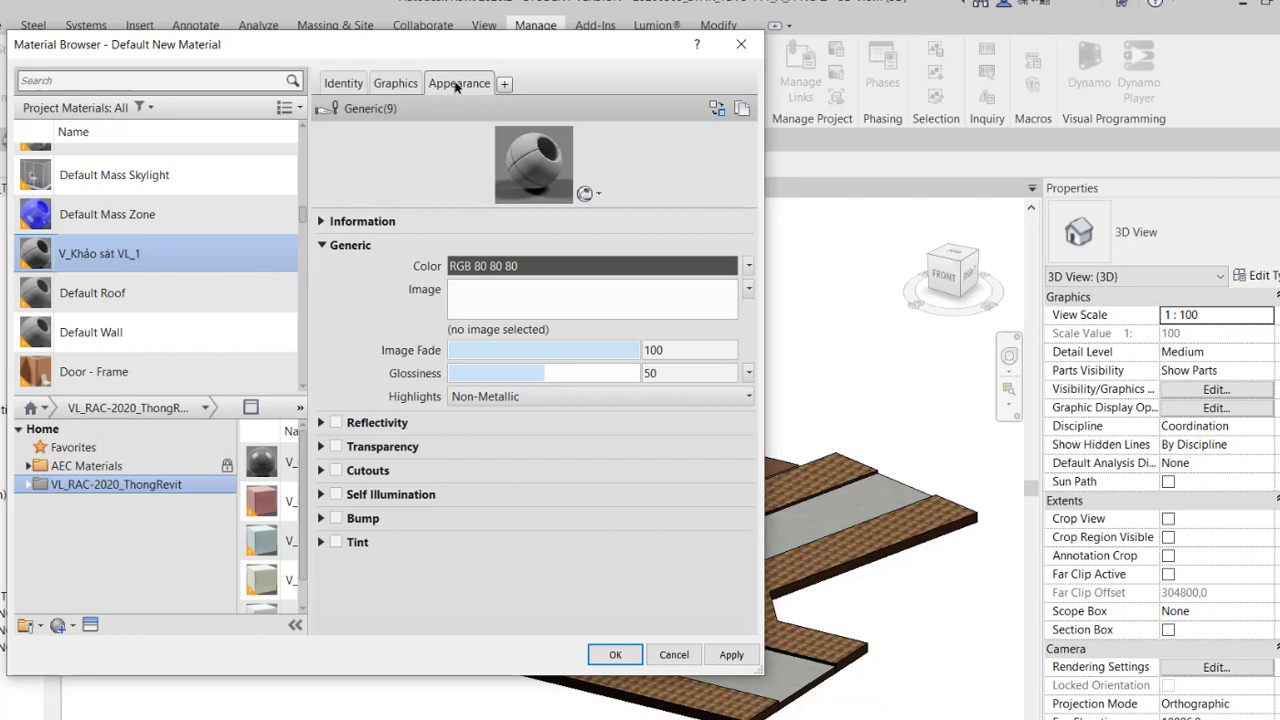
{"action": "left_click", "coordinate": [458, 88]}
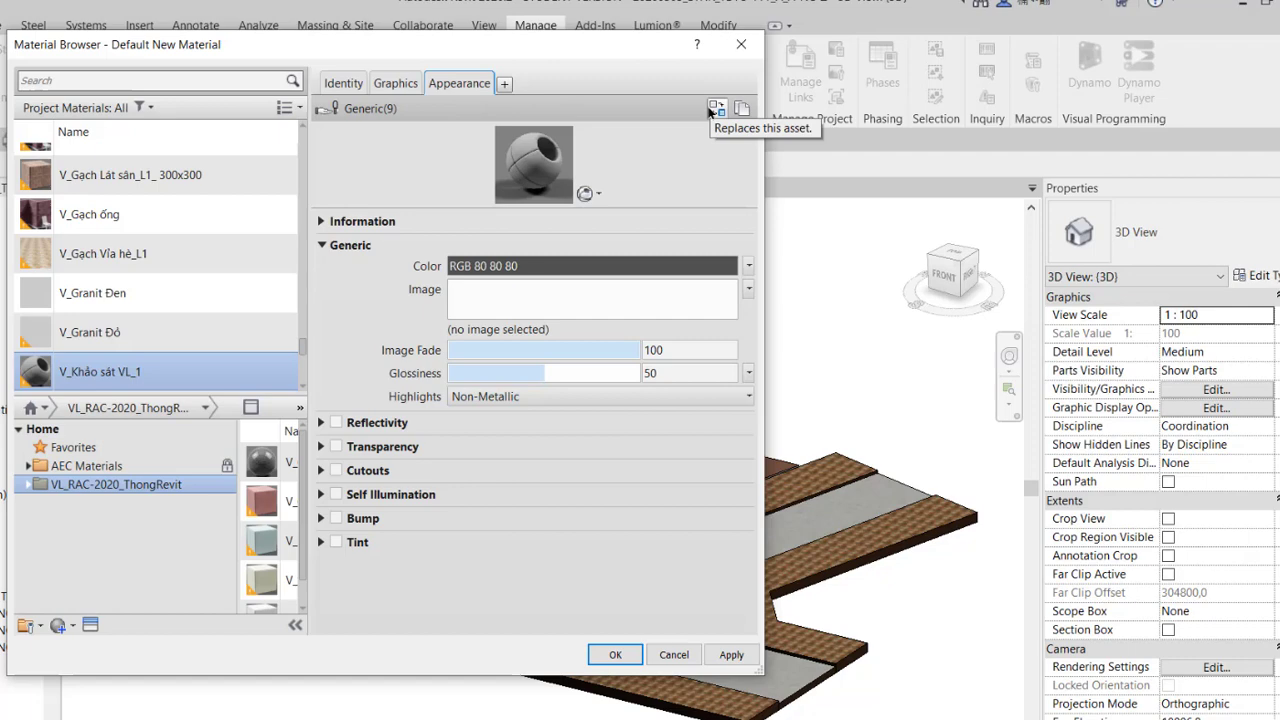
- Replace the appearance with the Appearance Library's Stone > Marble 'Coarse Polished - White' asset
{"action": "left_click", "coordinate": [715, 108]}
{"action": "left_click", "coordinate": [264, 160]}
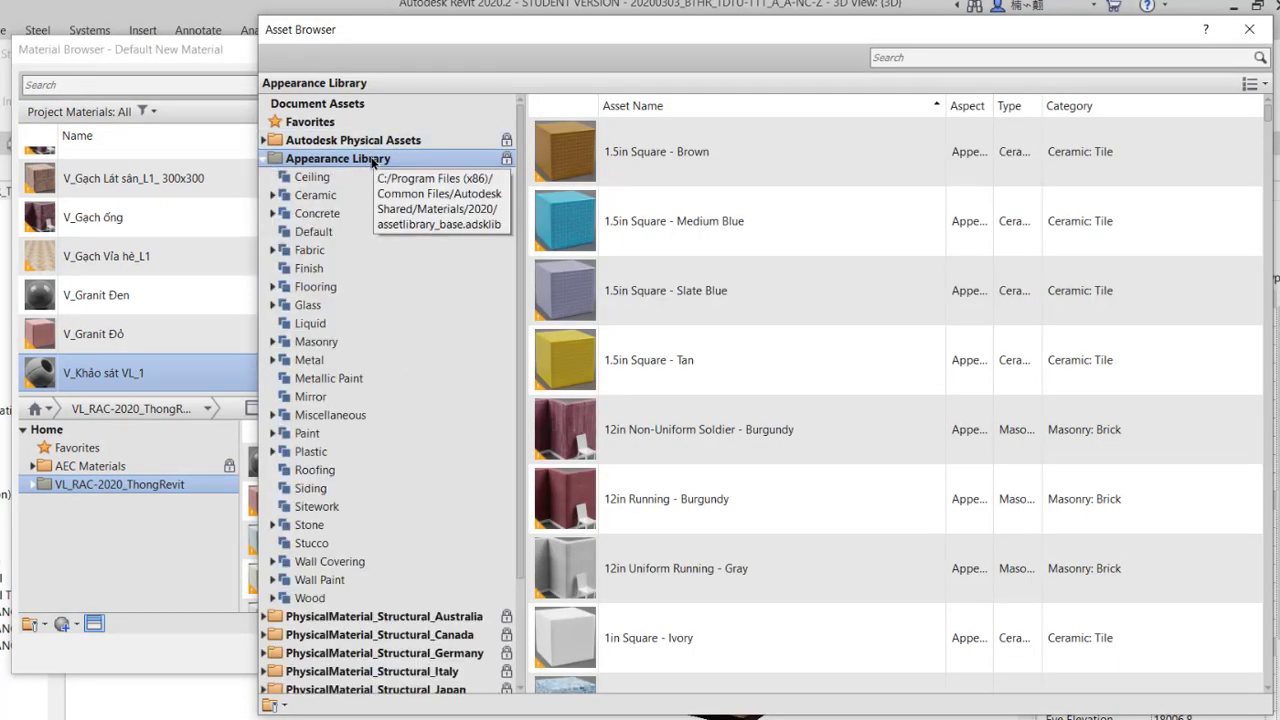
{"action": "left_click", "coordinate": [432, 142]}
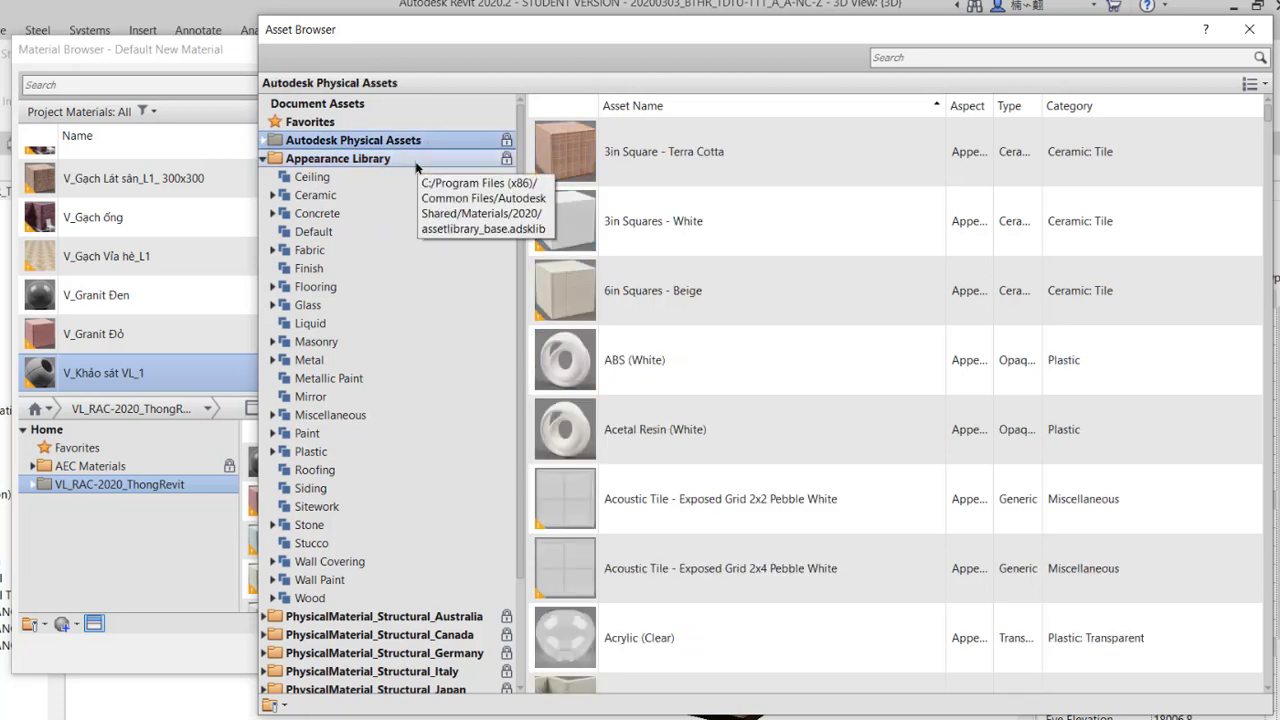
{"action": "left_click", "coordinate": [416, 159]}
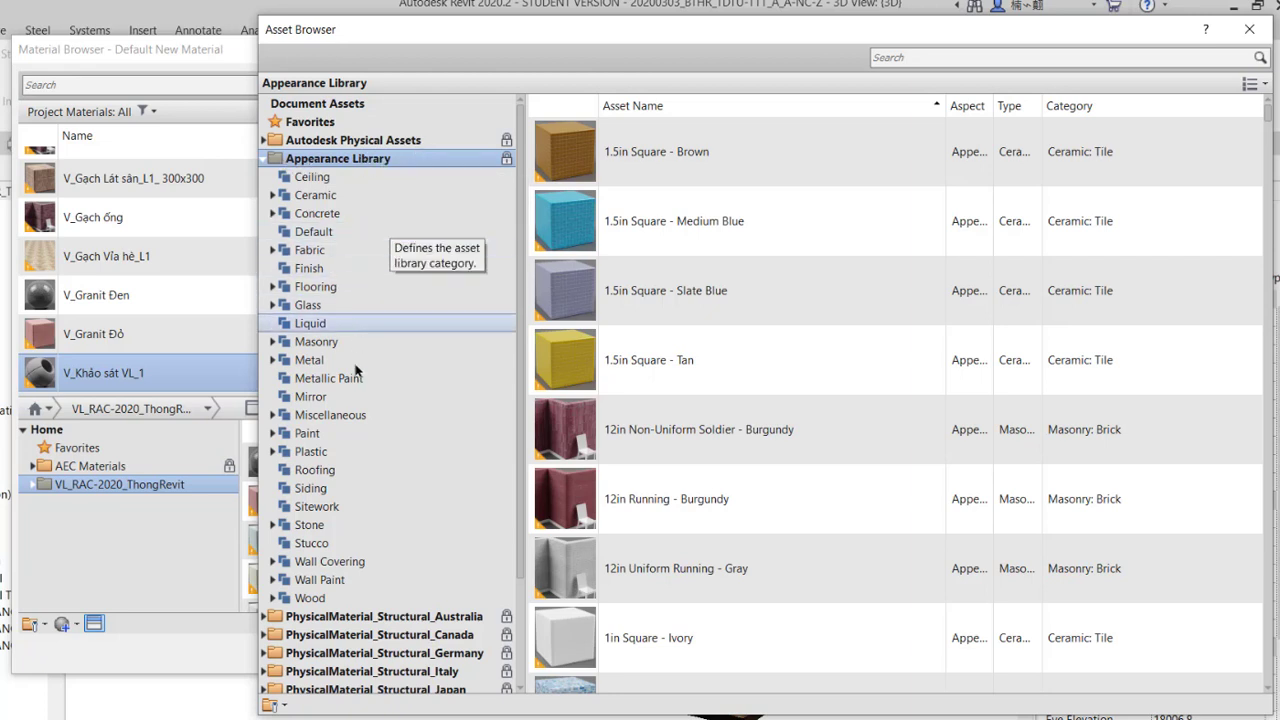
{"action": "left_click", "coordinate": [312, 524]}
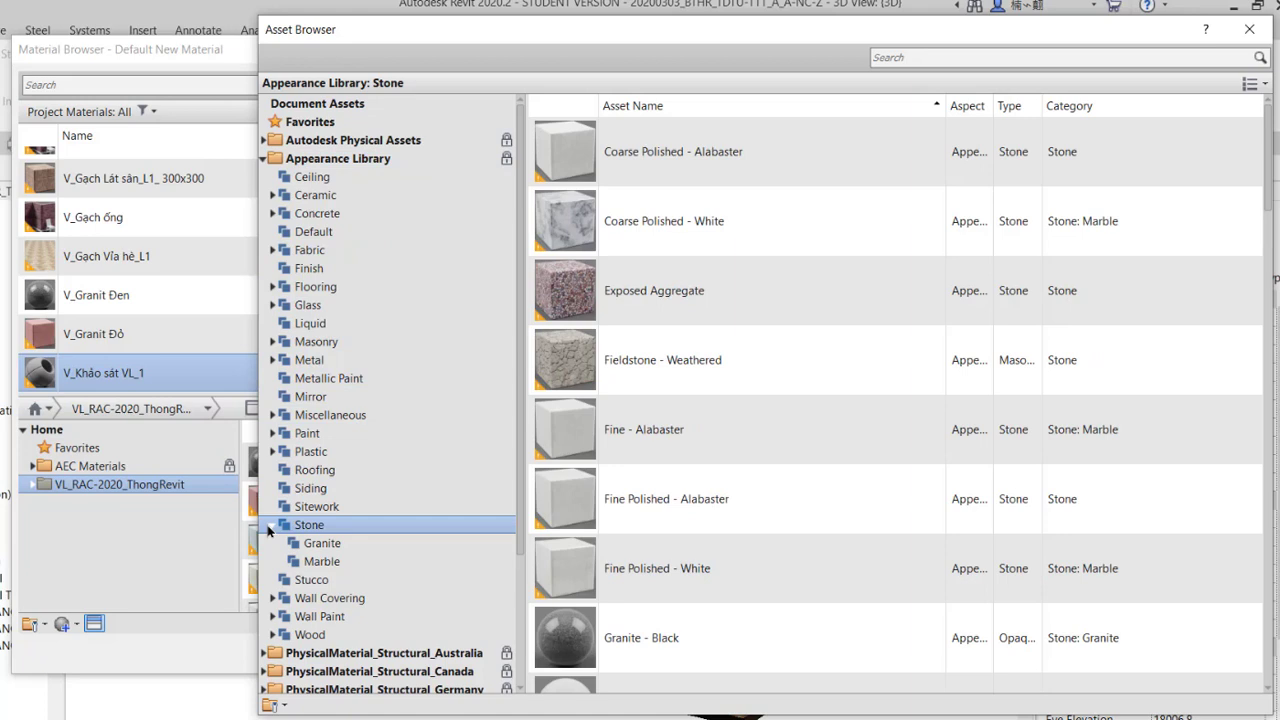
{"action": "left_click", "coordinate": [326, 562]}
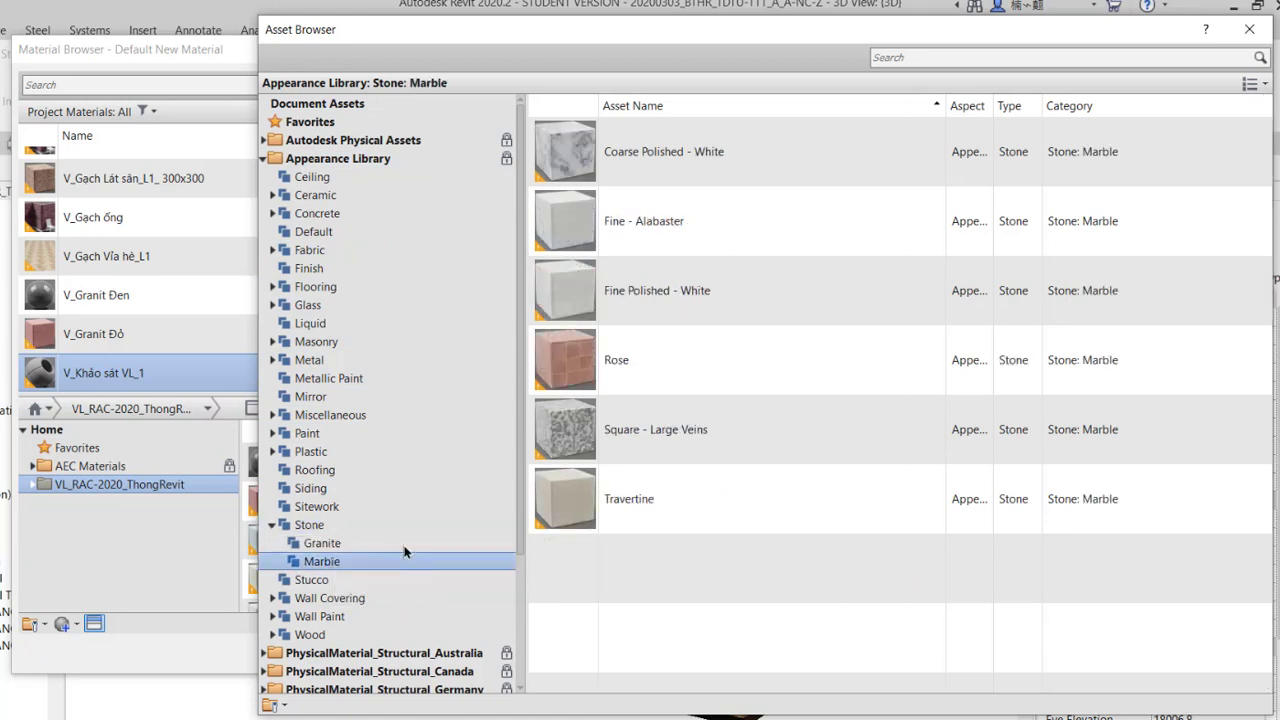
{"action": "mouse_move", "coordinate": [1260, 152]}
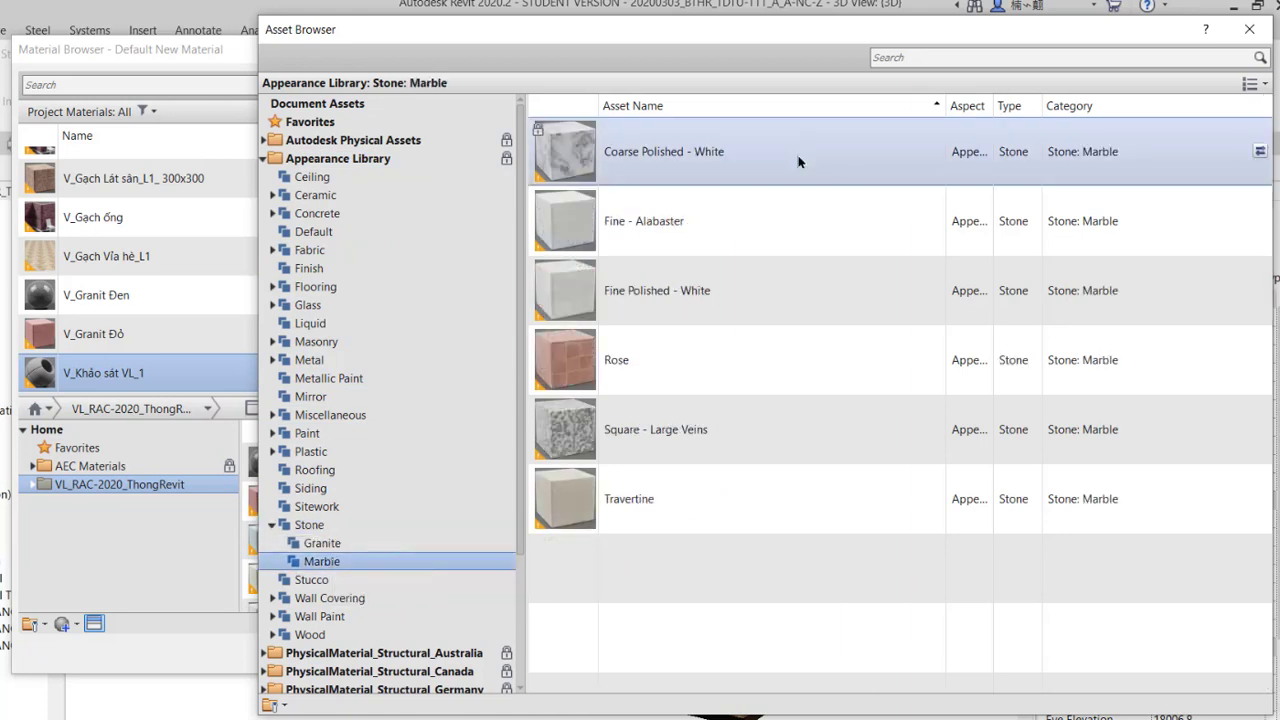
{"action": "left_click", "coordinate": [1259, 151]}
{"action": "left_click", "coordinate": [1249, 29]}
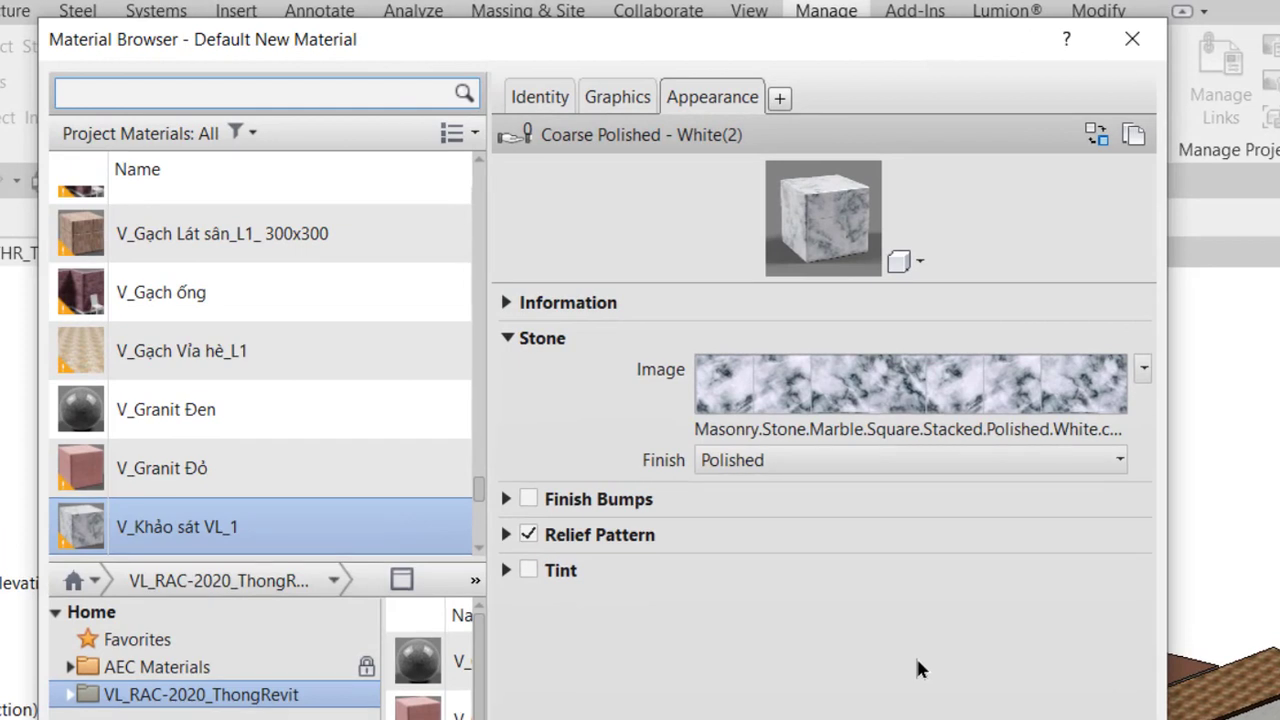
- Change the material's Identity class from Generic to Stone and view its Graphics settings
{"action": "left_click", "coordinate": [545, 96]}
{"action": "double_click", "coordinate": [777, 237]}
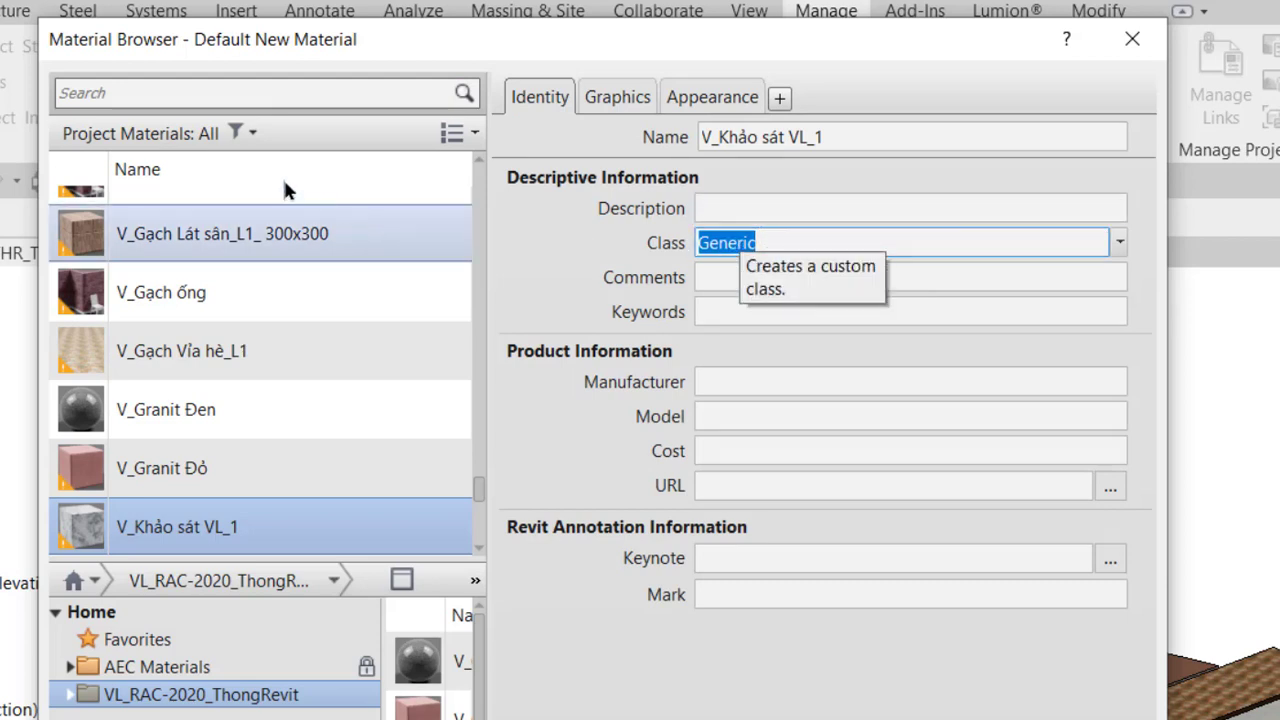
{"action": "scroll", "coordinate": [282, 176], "scroll_direction": "up", "scroll_amount": 1}
{"action": "left_click", "coordinate": [247, 134]}
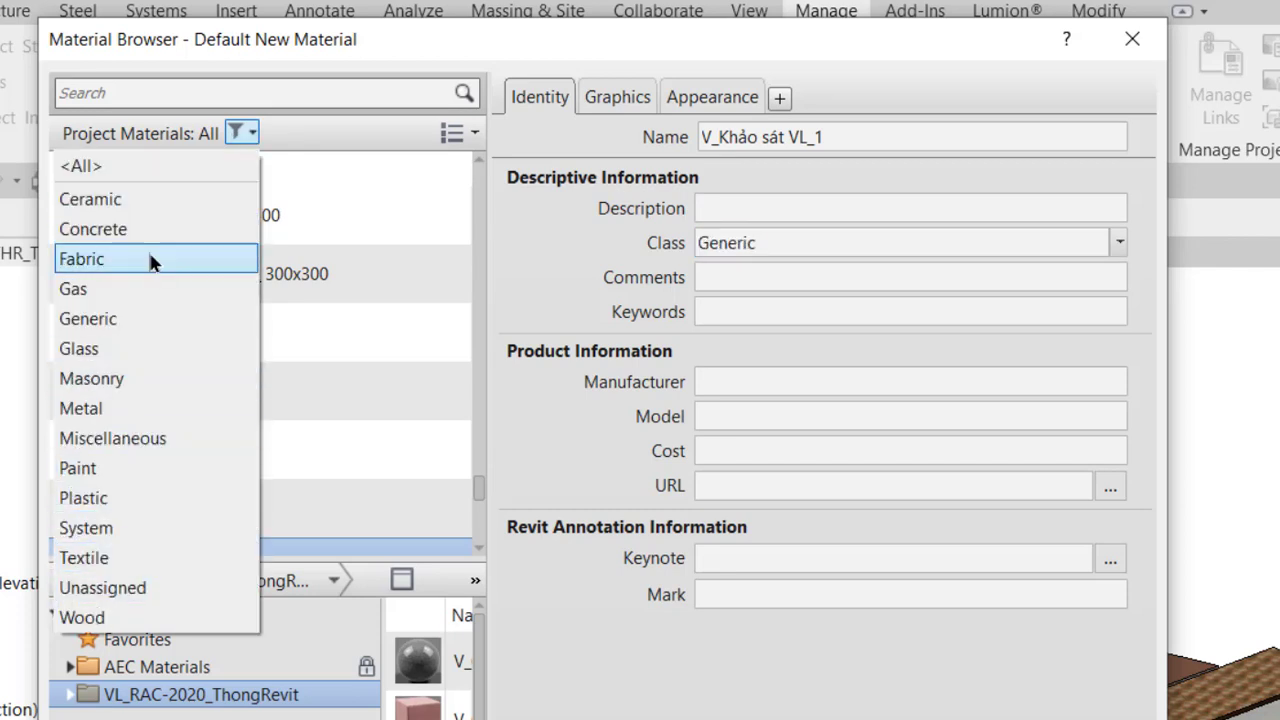
{"action": "left_click", "coordinate": [814, 243]}
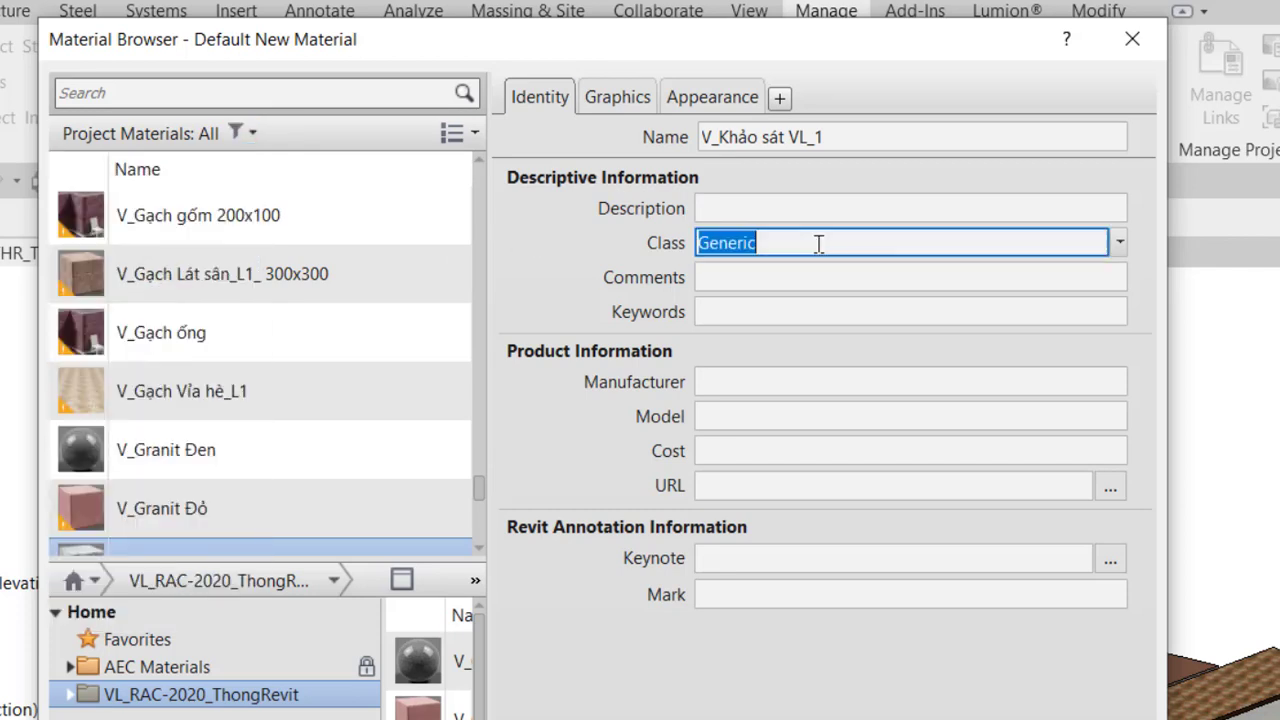
{"action": "left_click", "coordinate": [1119, 244]}
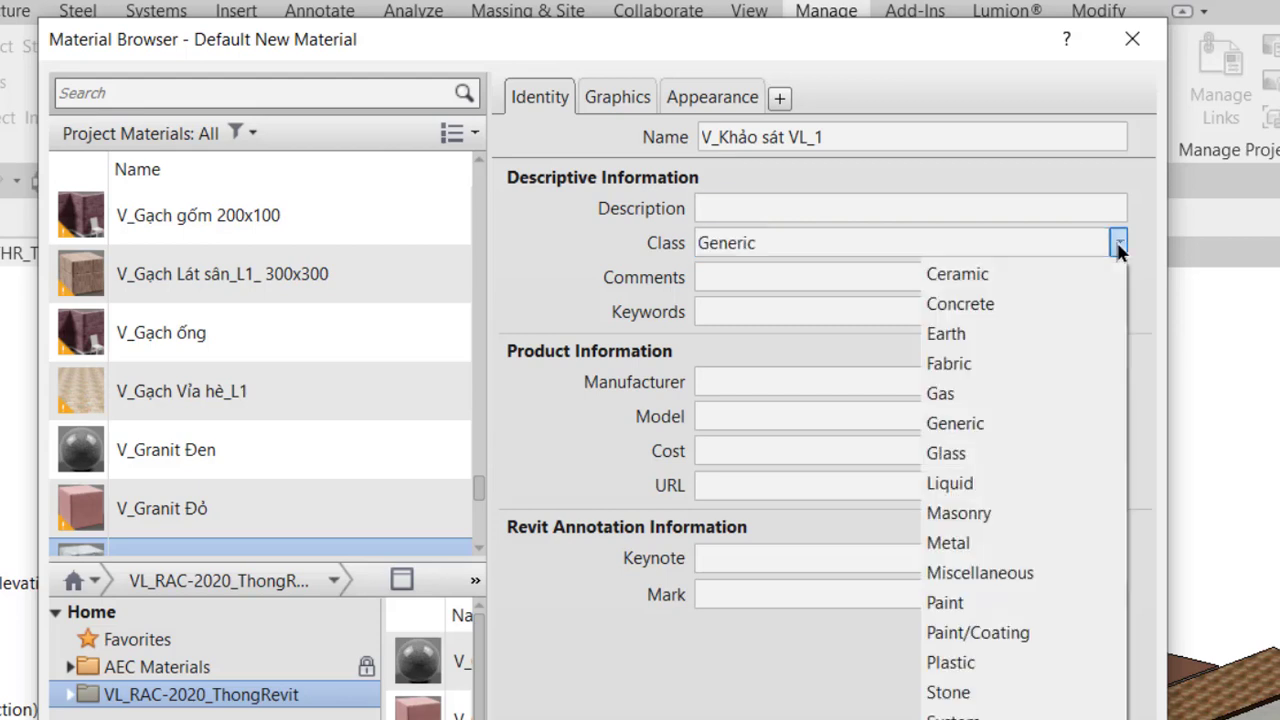
{"action": "left_click", "coordinate": [975, 692]}
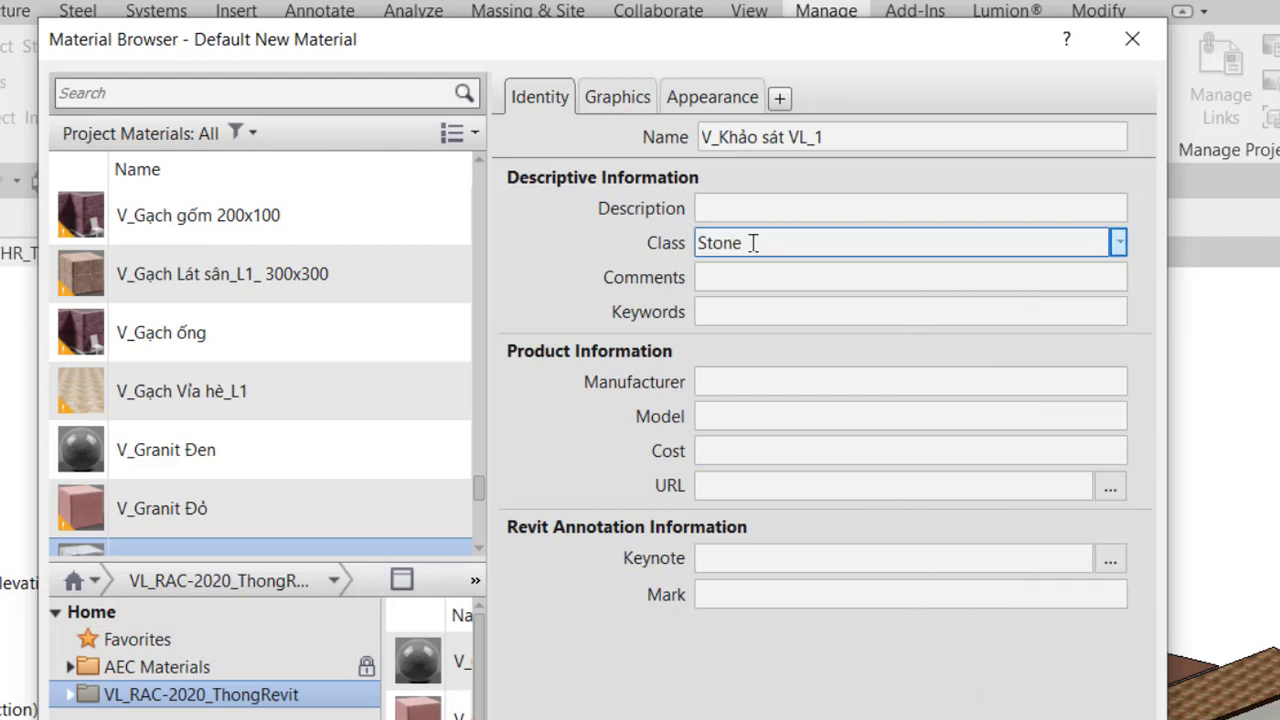
{"action": "left_click", "coordinate": [610, 104]}
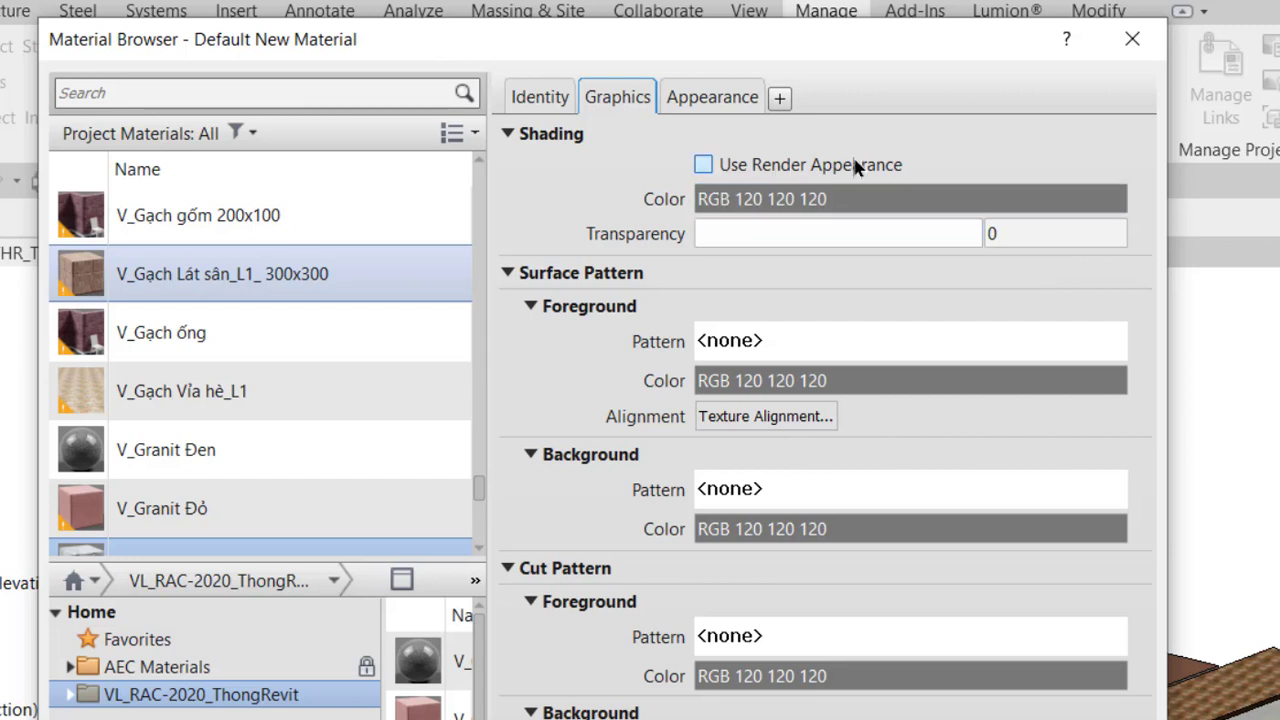
- Compare Appearance and Graphics, leaving Use Render Appearance unchecked so shading stays RGB 173 179 190
{"action": "left_click", "coordinate": [703, 166]}
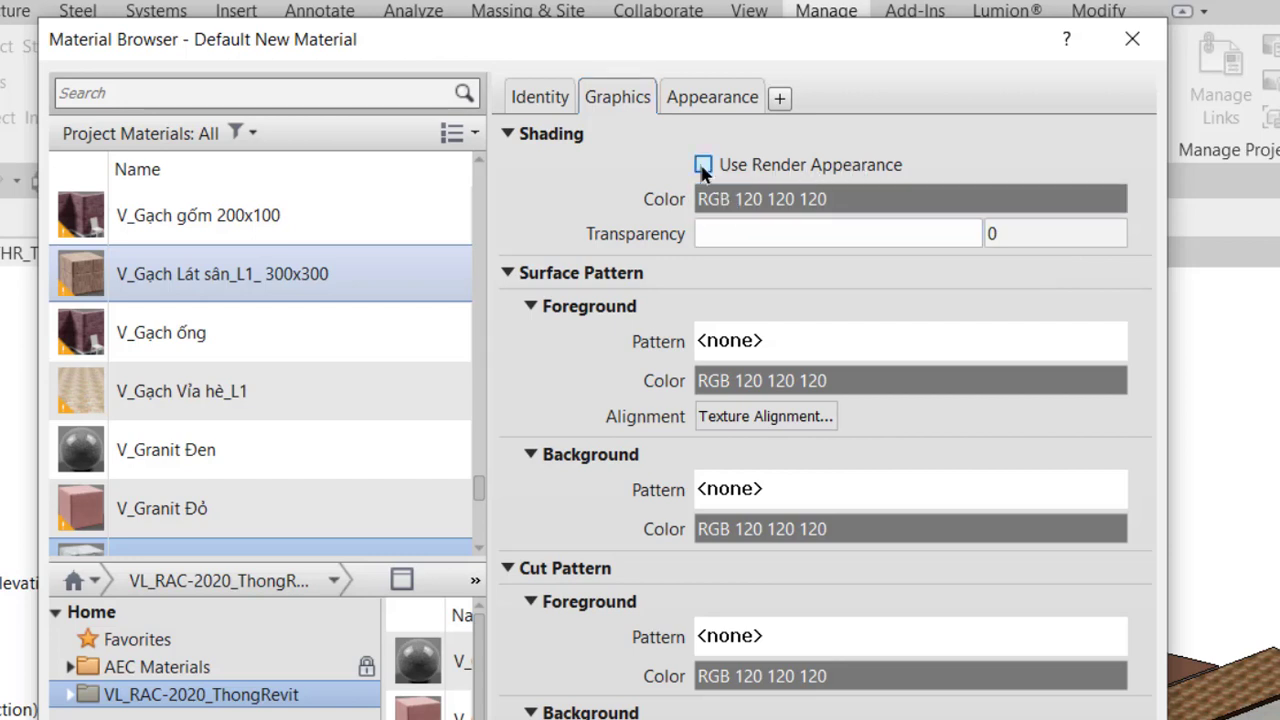
{"action": "left_click", "coordinate": [705, 98]}
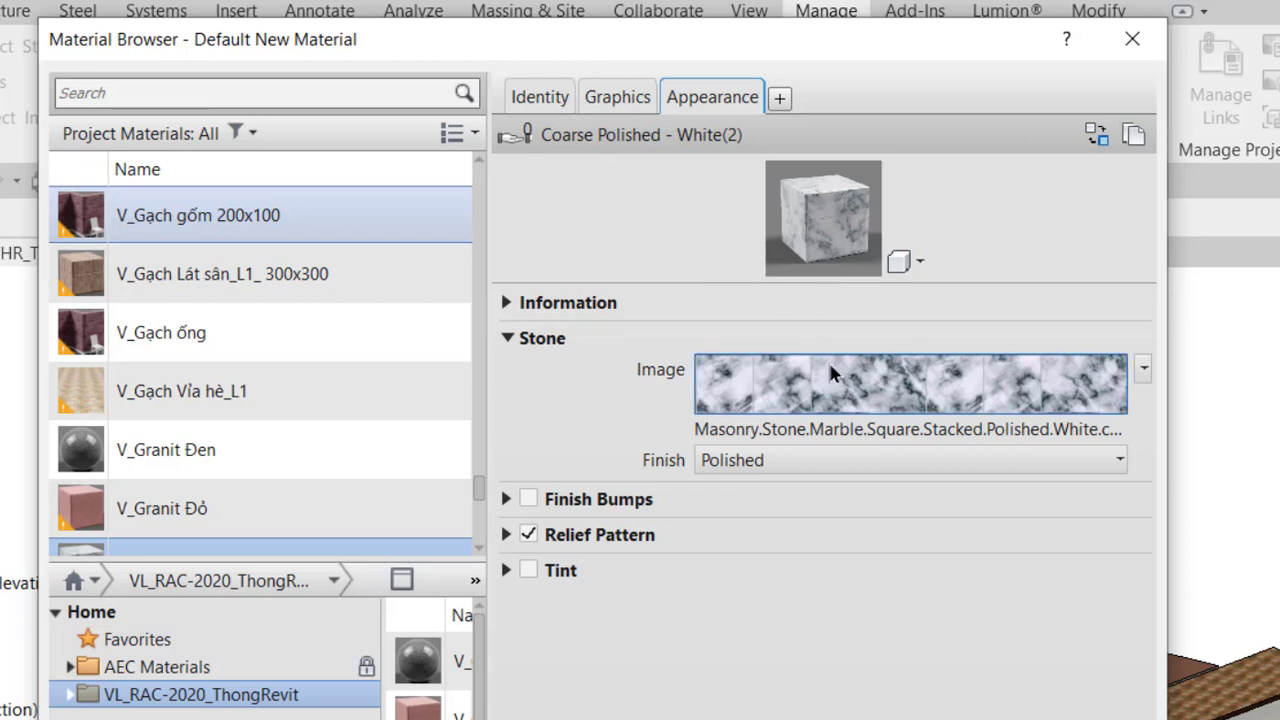
{"action": "left_click", "coordinate": [620, 96]}
{"action": "left_click", "coordinate": [705, 165]}
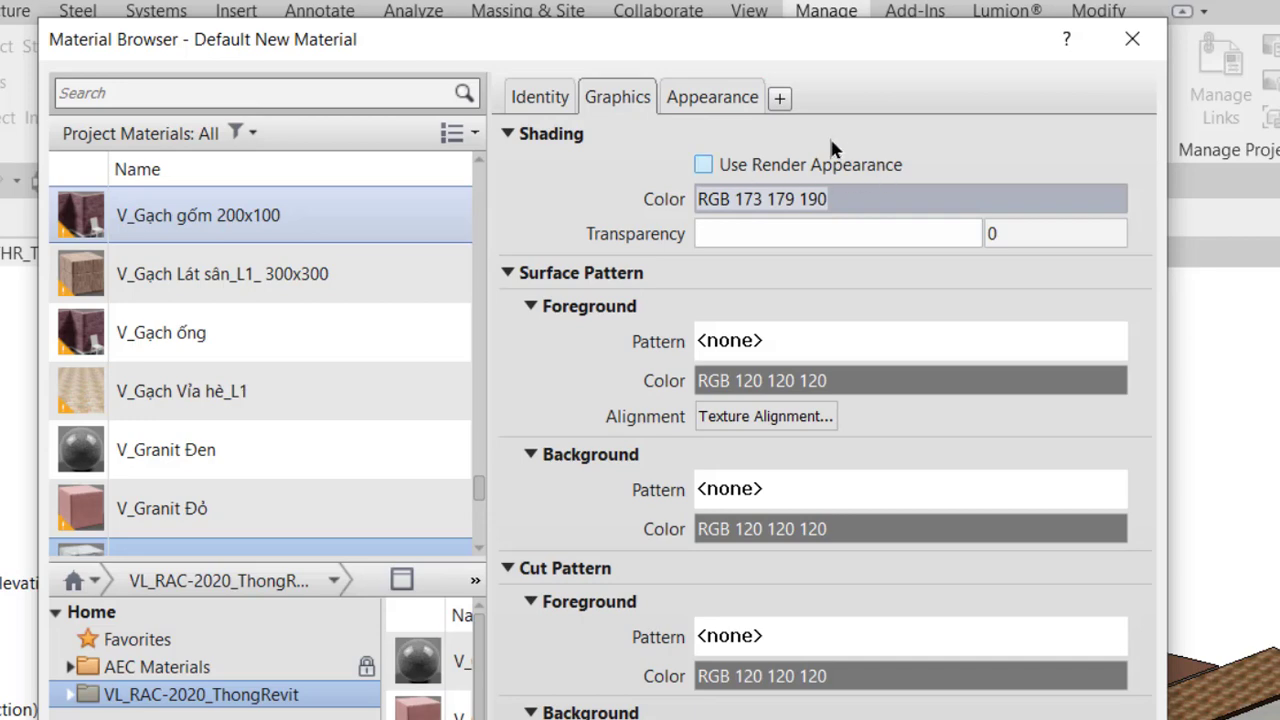
- Keep the RGB 173 179 190 shading colour and enter 50 as the shading transparency
{"action": "left_click", "coordinate": [849, 200]}
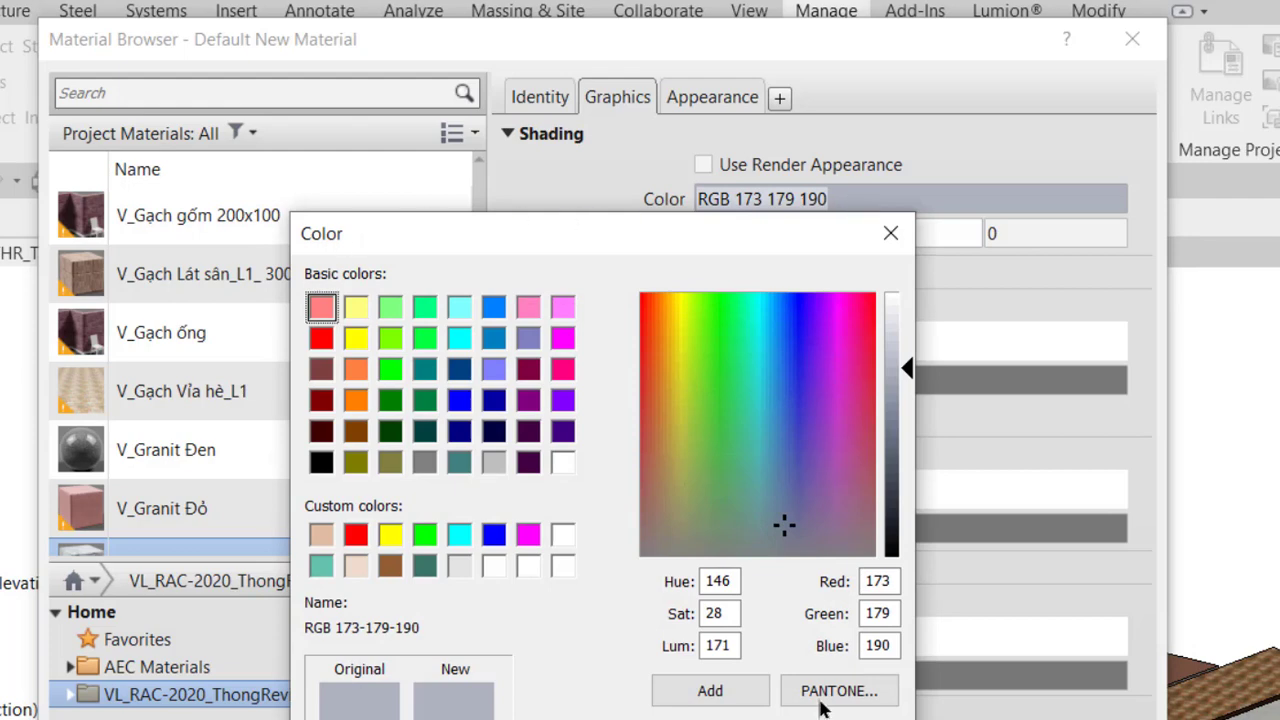
{"action": "left_click", "coordinate": [886, 234]}
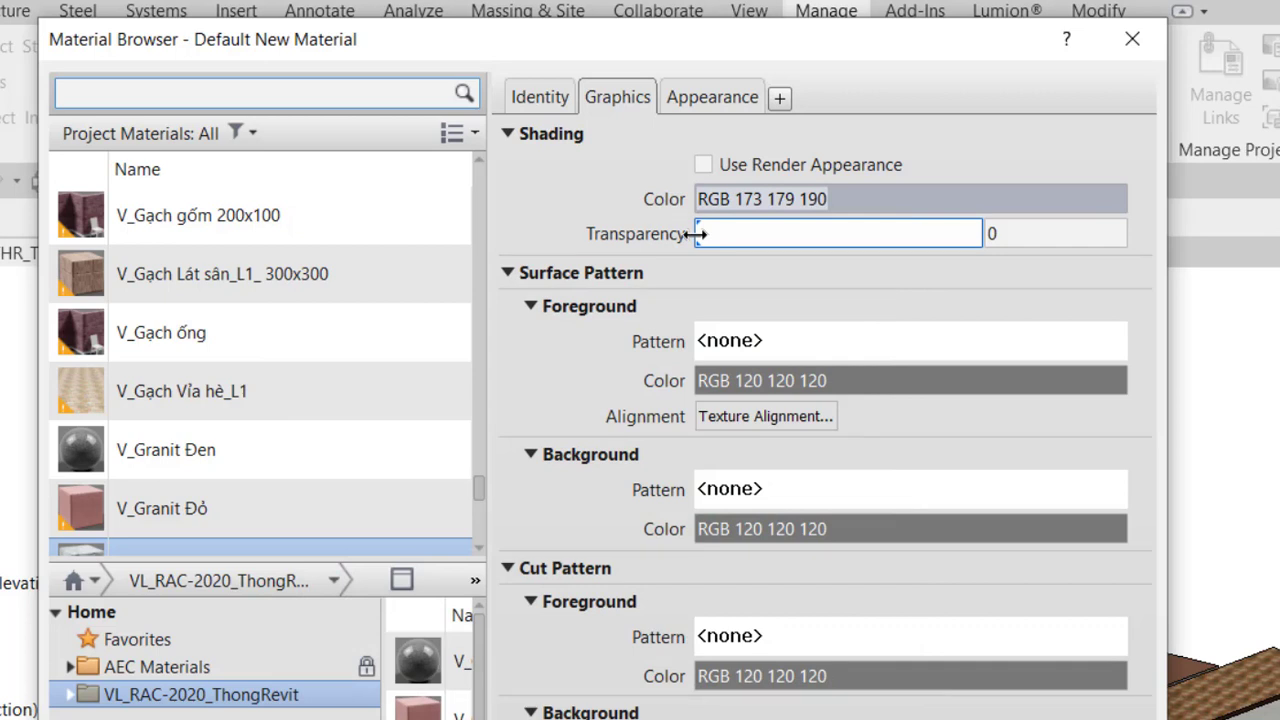
{"action": "left_click_drag", "start_coordinate": [697, 234], "coordinate": [963, 244]}
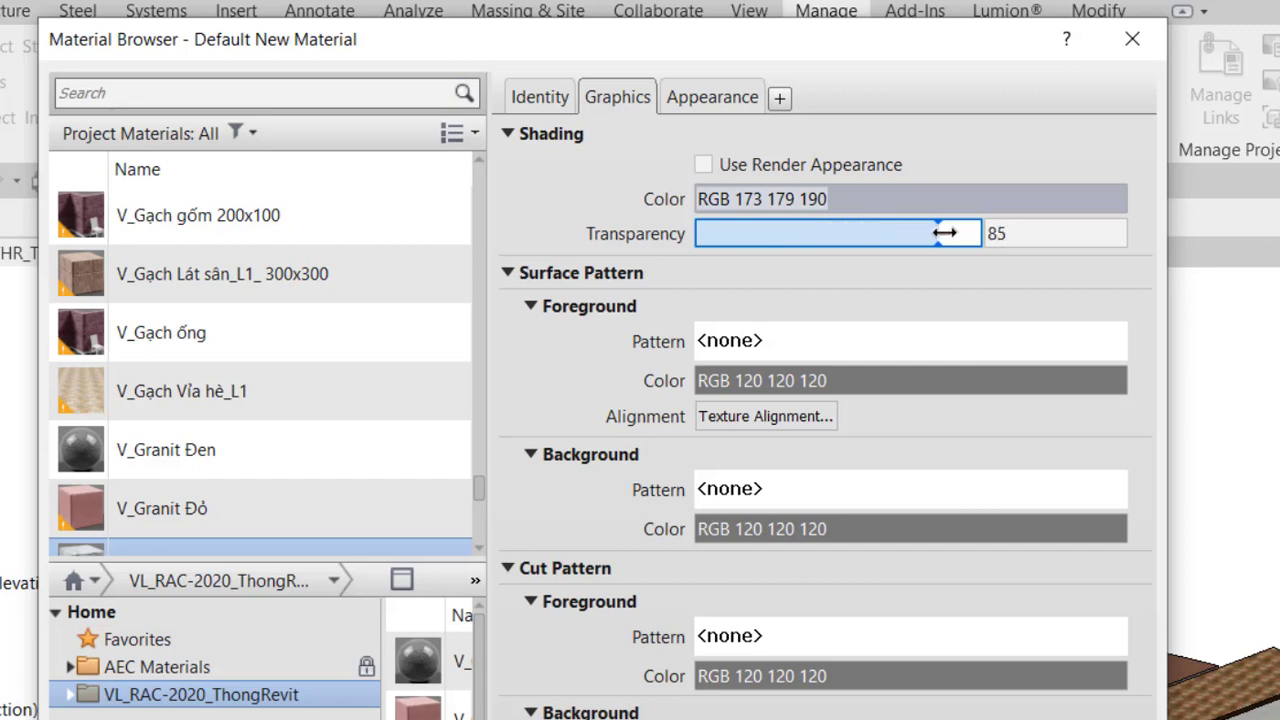
{"action": "double_click", "coordinate": [1075, 232]}
{"action": "left_click", "coordinate": [1075, 232]}
{"action": "double_click", "coordinate": [1011, 233]}
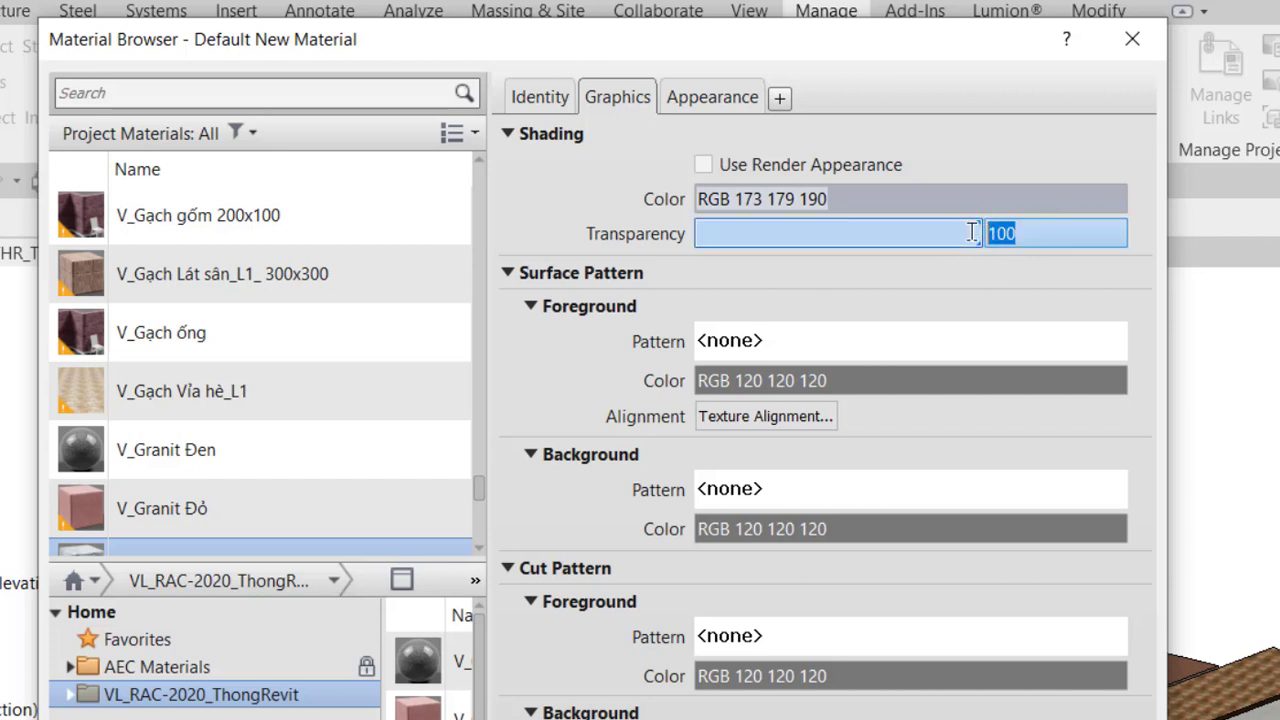
{"action": "type", "text": "50"}
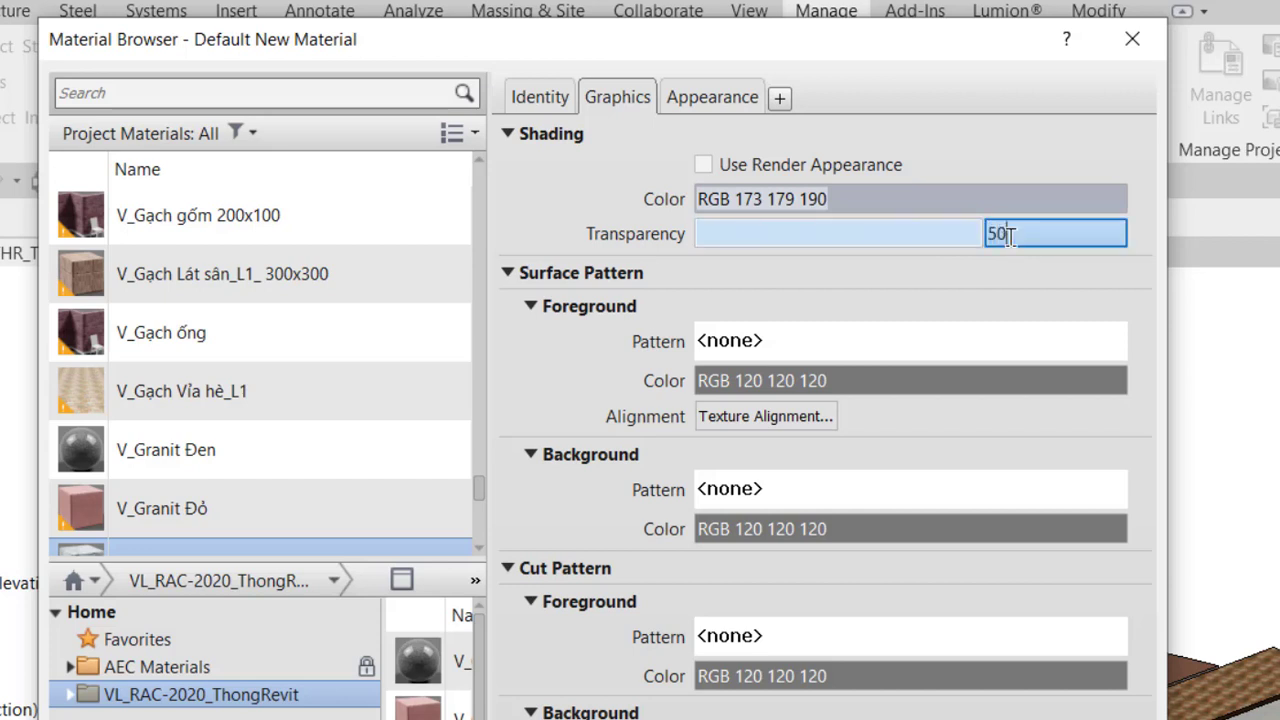
{"action": "key", "text": "Return"}
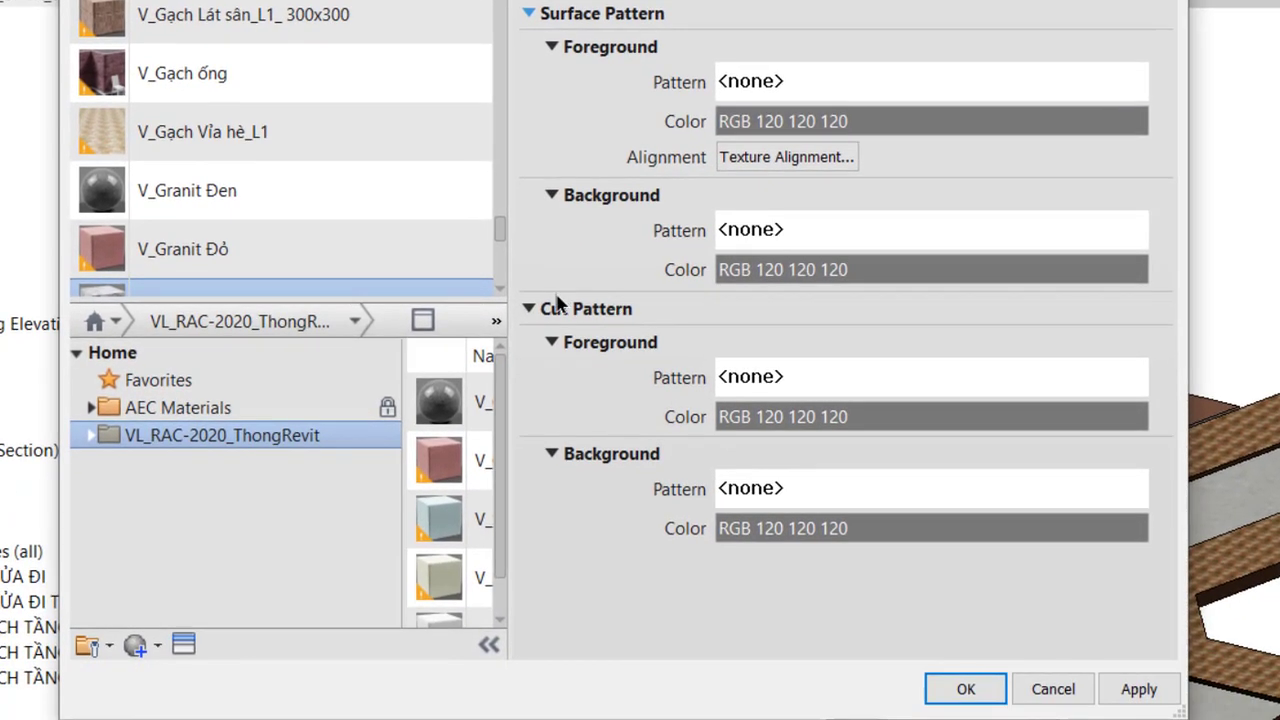
- Show V_Khảo sát VL_1's Coarse Polished - White(2) polished stone appearance properties
{"action": "left_click", "coordinate": [490, 291]}
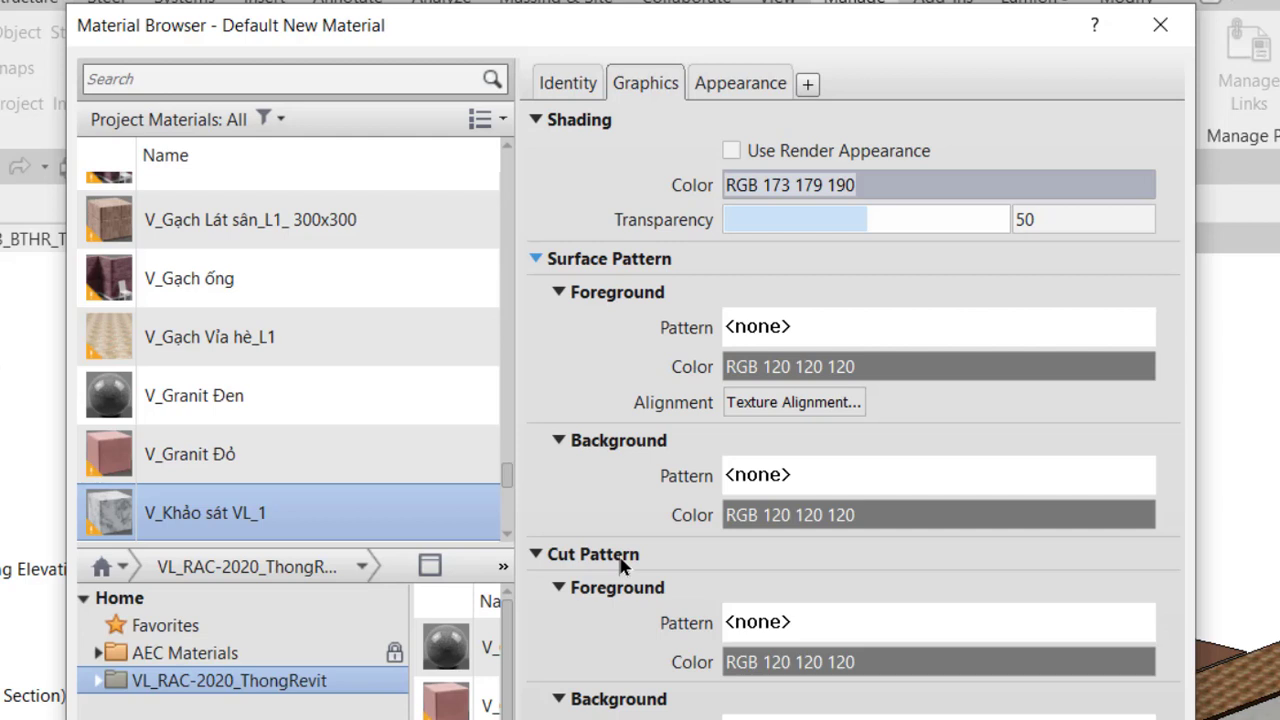
{"action": "left_click", "coordinate": [740, 84]}
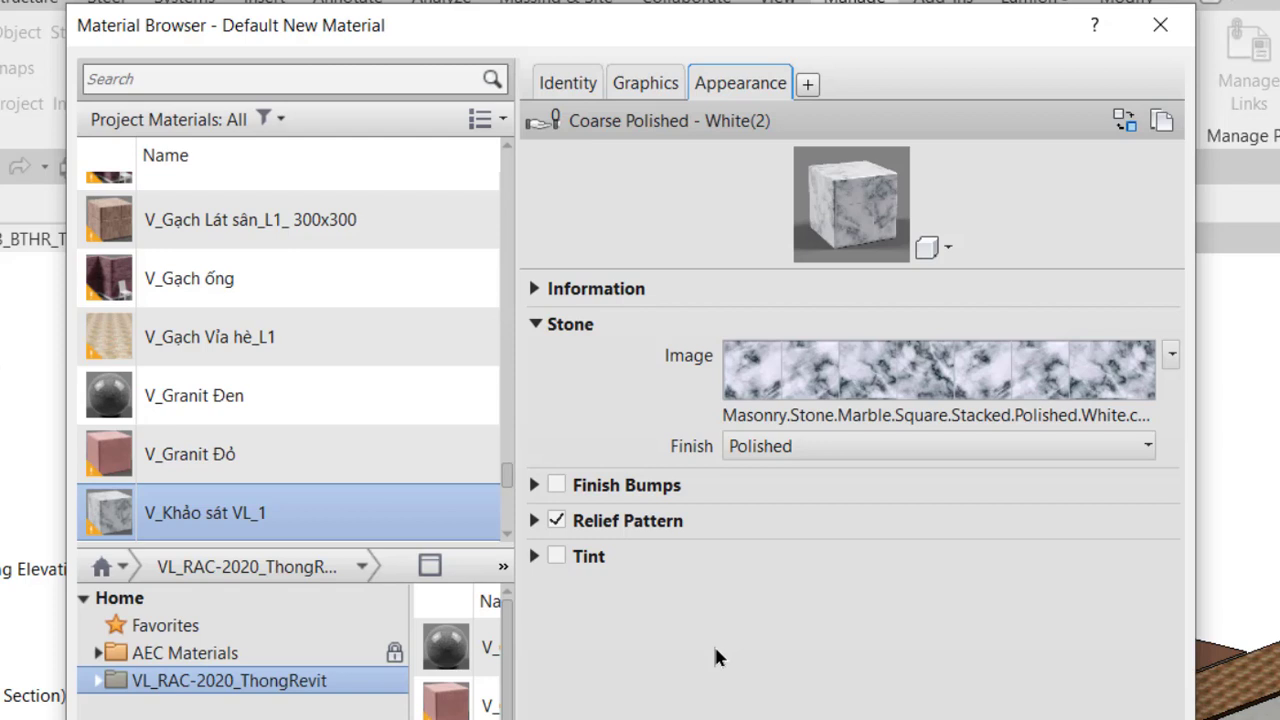
- Toggle the appearance information details and resize the preview swatch
{"action": "left_click", "coordinate": [535, 289]}
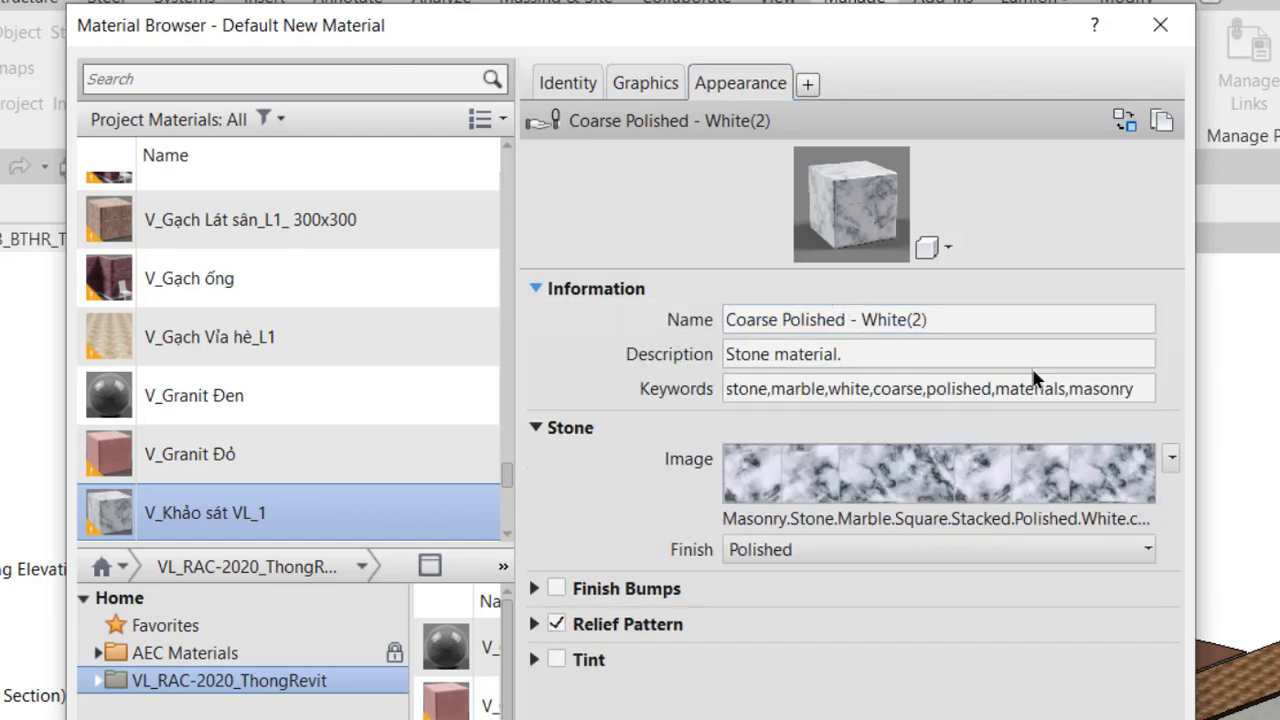
{"action": "left_click", "coordinate": [535, 289]}
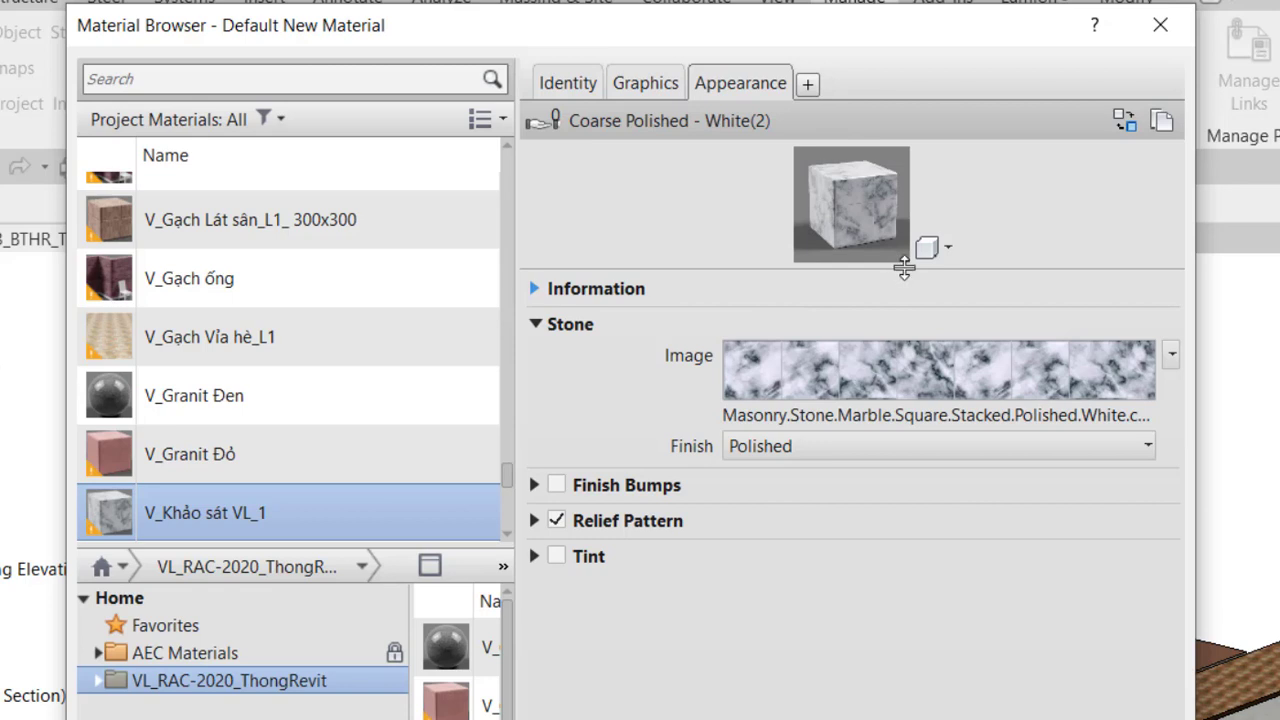
{"action": "left_click_drag", "start_coordinate": [903, 268], "coordinate": [945, 462]}
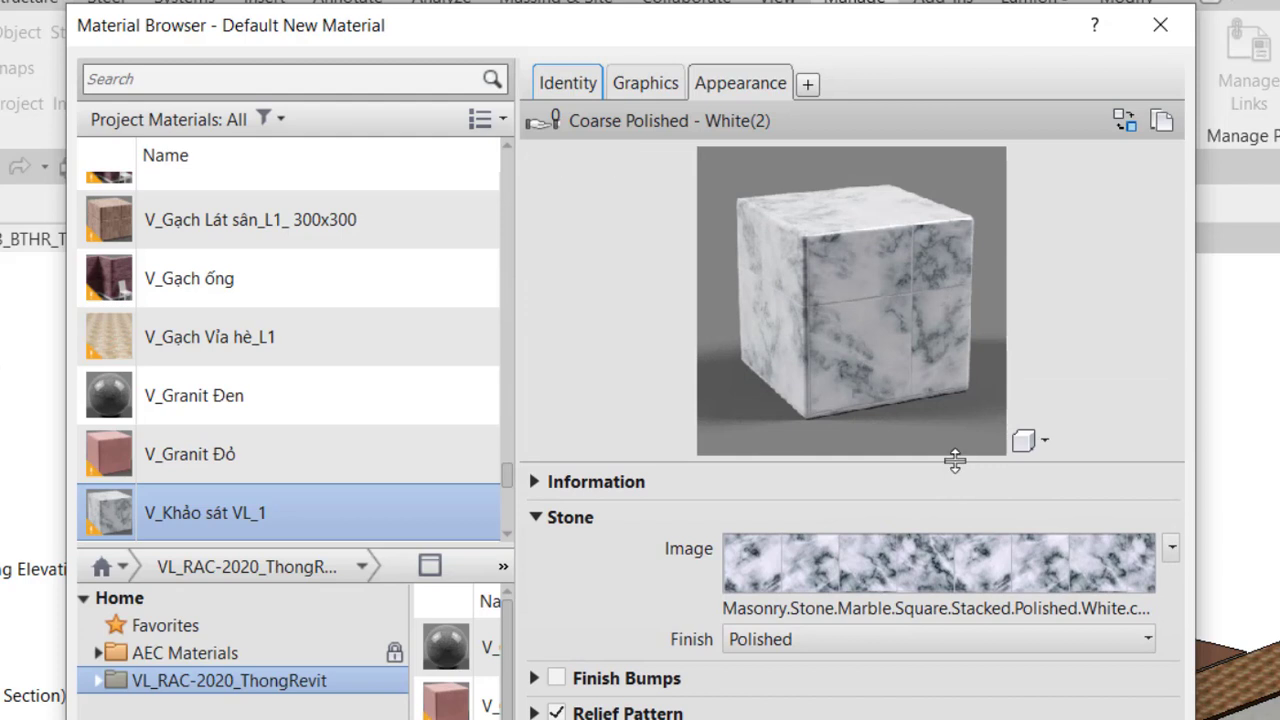
{"action": "left_click_drag", "start_coordinate": [954, 460], "coordinate": [914, 376]}
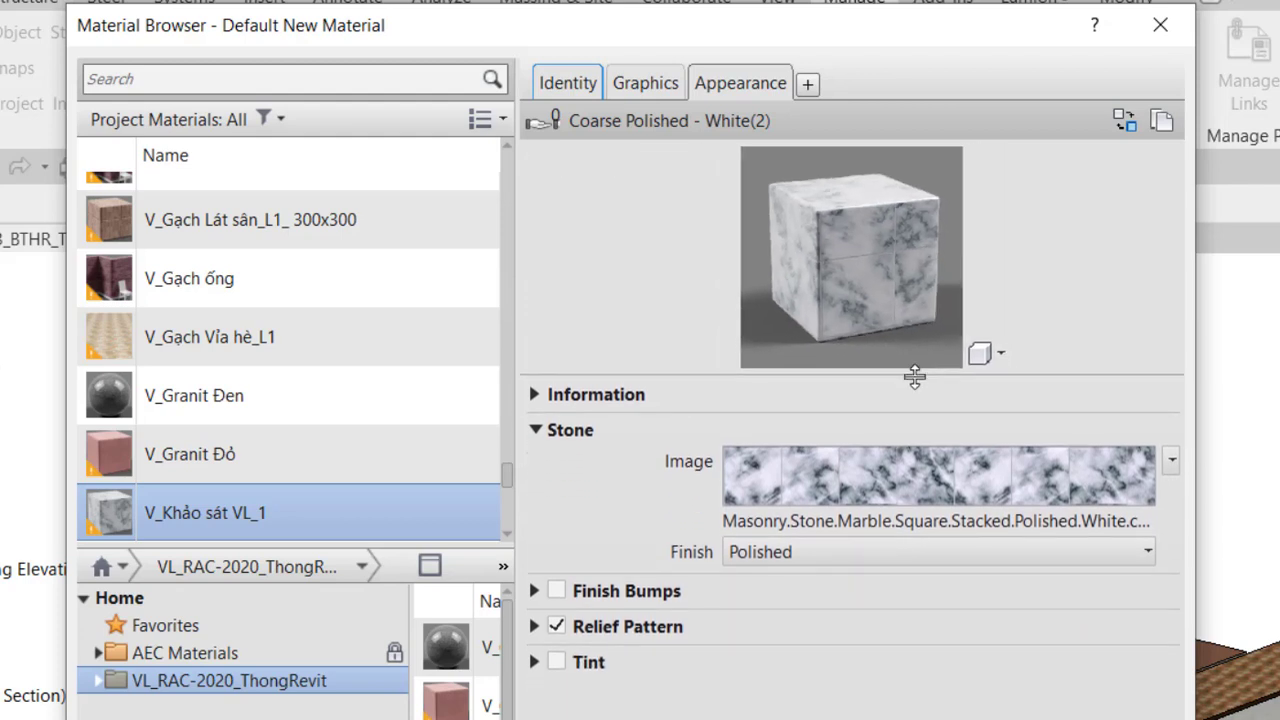
- Switch the preview scene through Sphere and Cylinder to Walls with a chair
{"action": "left_click", "coordinate": [996, 359]}
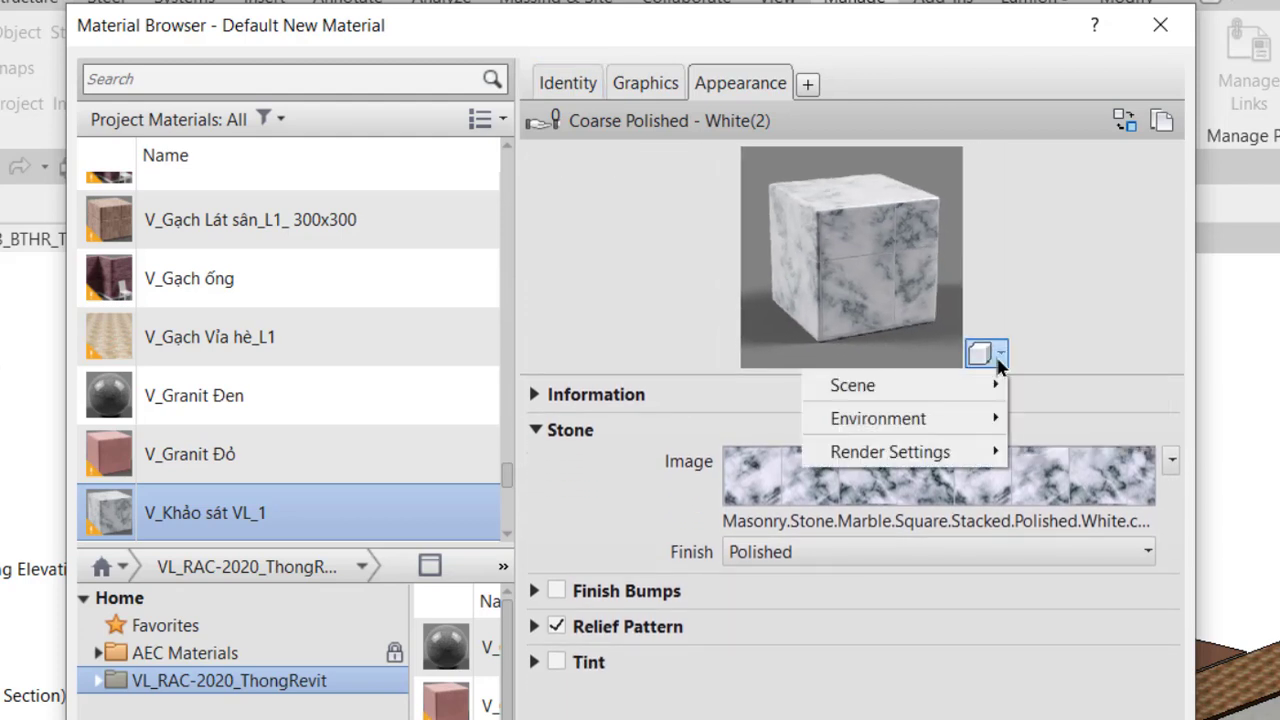
{"action": "mouse_move", "coordinate": [852, 385]}
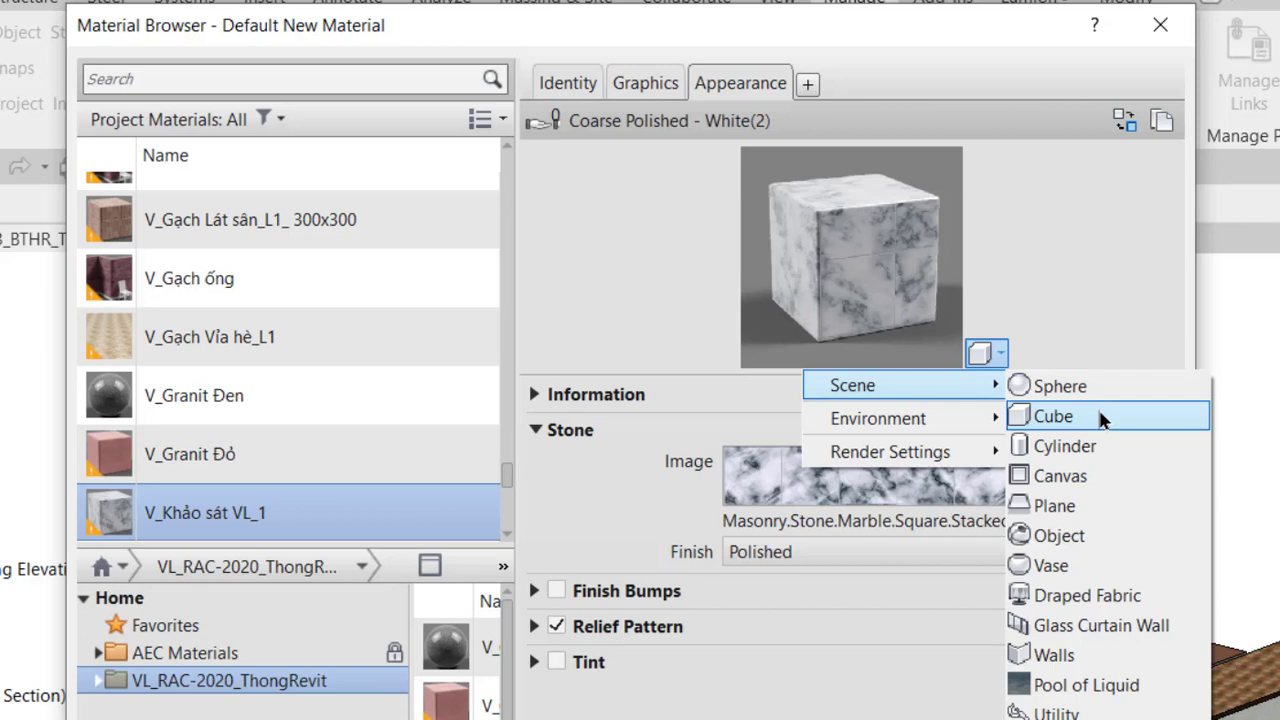
{"action": "left_click", "coordinate": [1098, 381]}
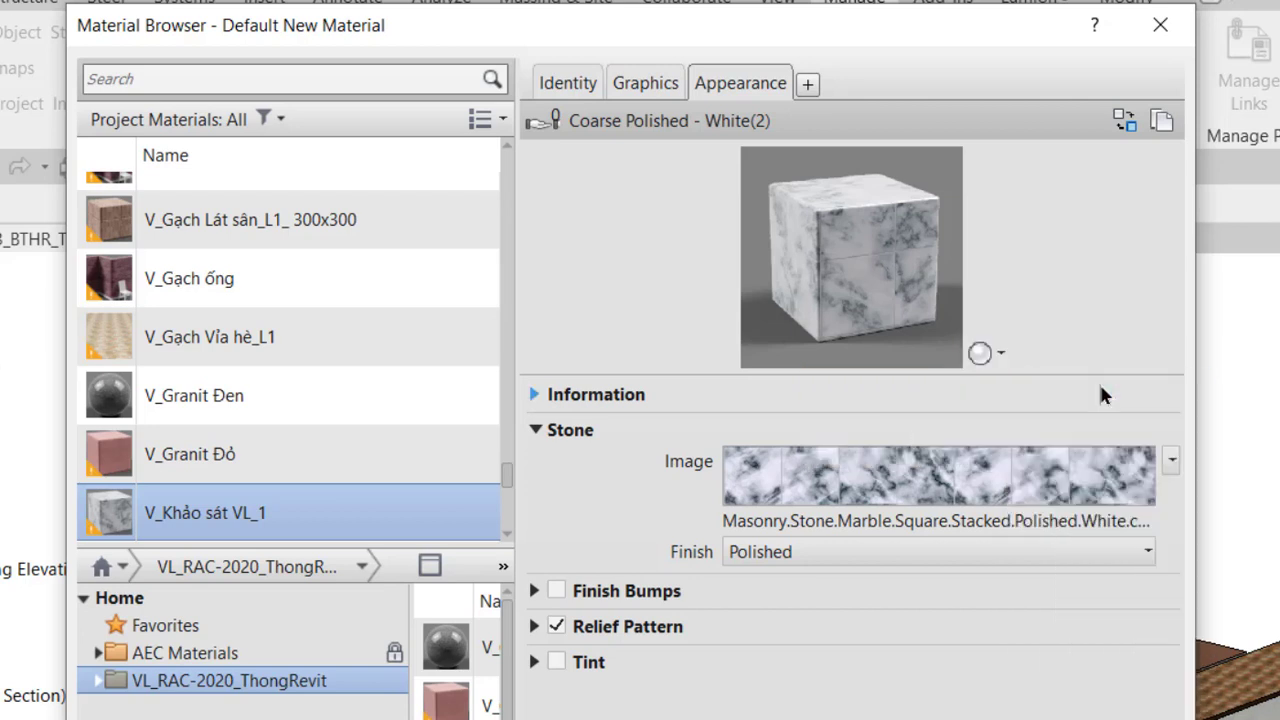
{"action": "left_click", "coordinate": [985, 353]}
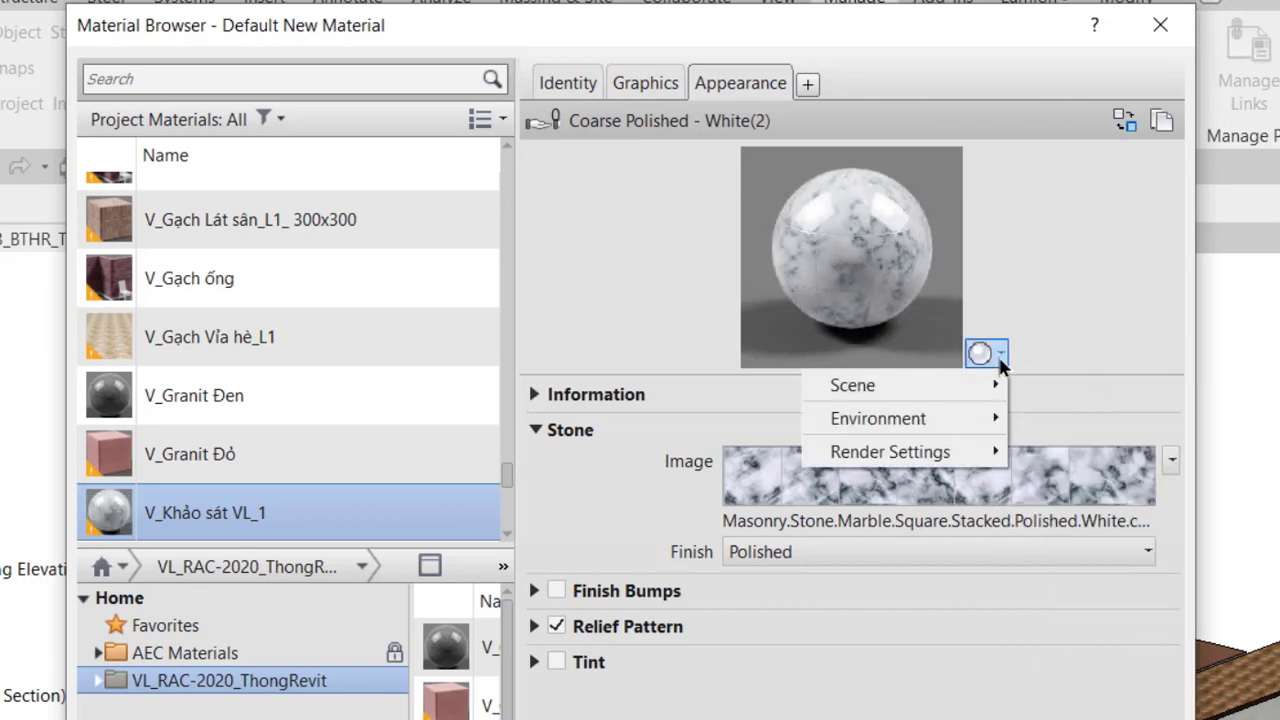
{"action": "left_click", "coordinate": [1052, 446]}
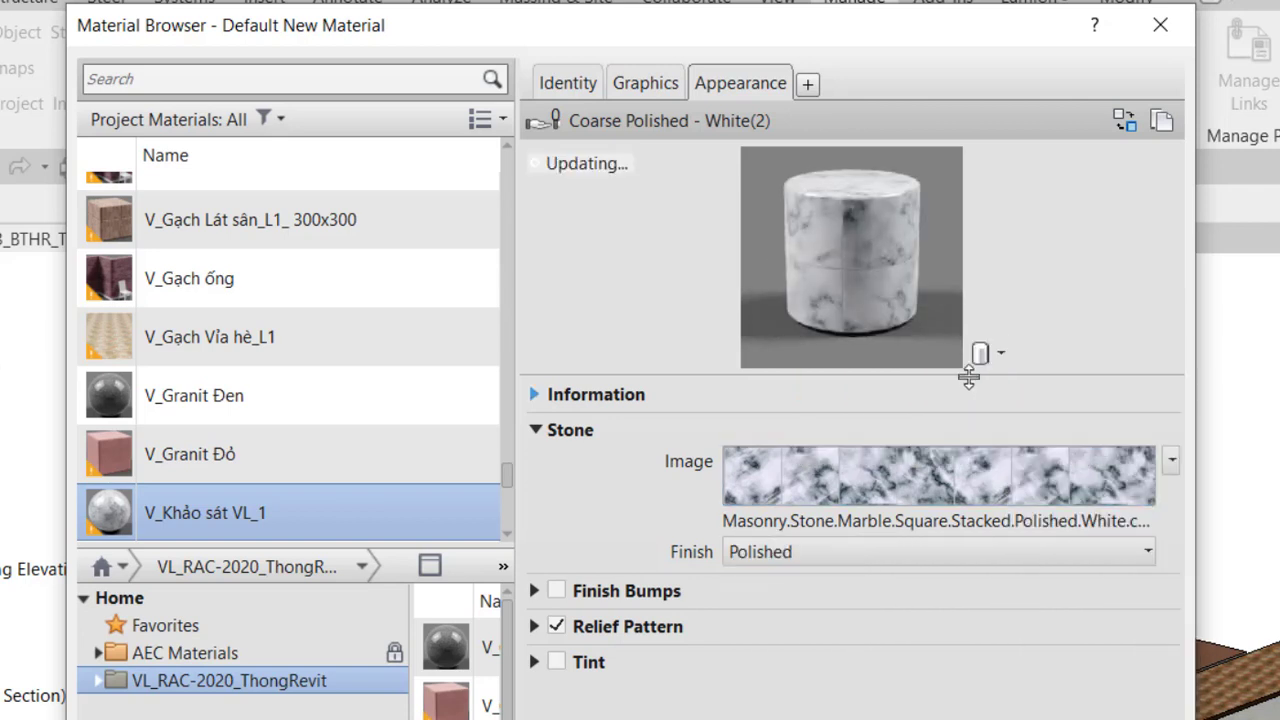
{"action": "left_click_drag", "start_coordinate": [960, 371], "coordinate": [962, 405]}
{"action": "left_click", "coordinate": [1018, 390]}
{"action": "mouse_move", "coordinate": [915, 420]}
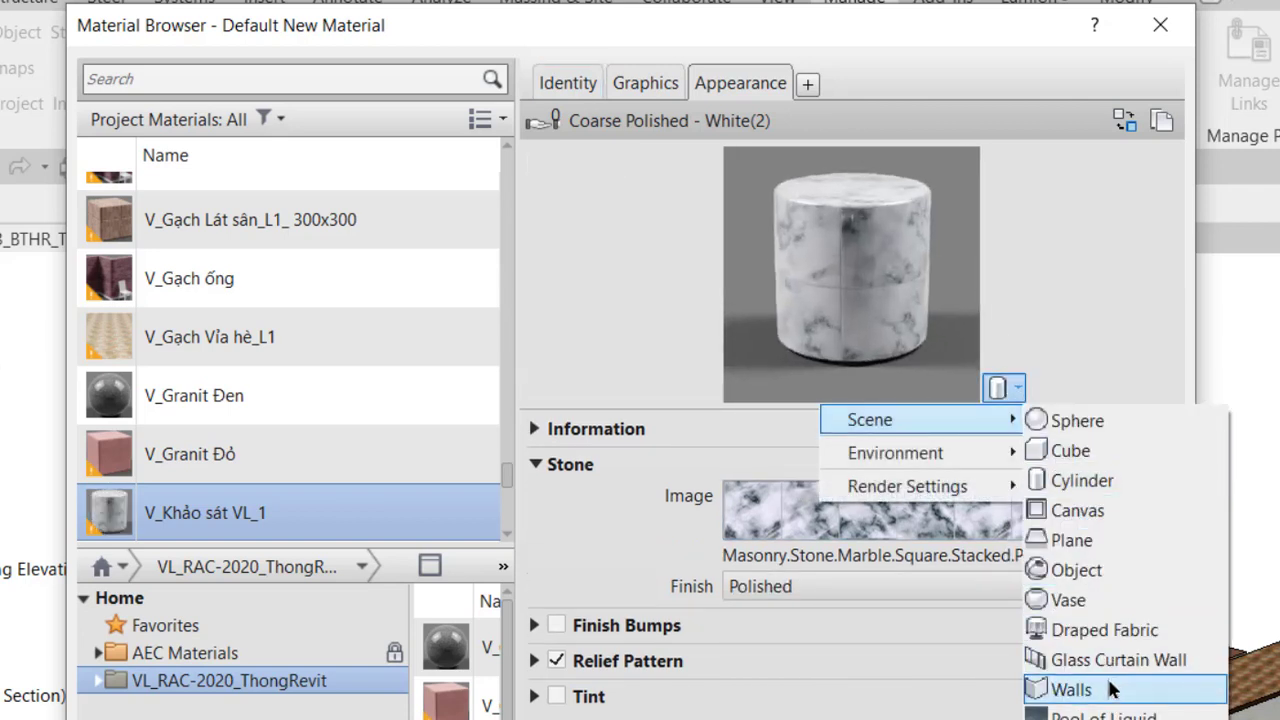
{"action": "left_click", "coordinate": [1071, 689]}
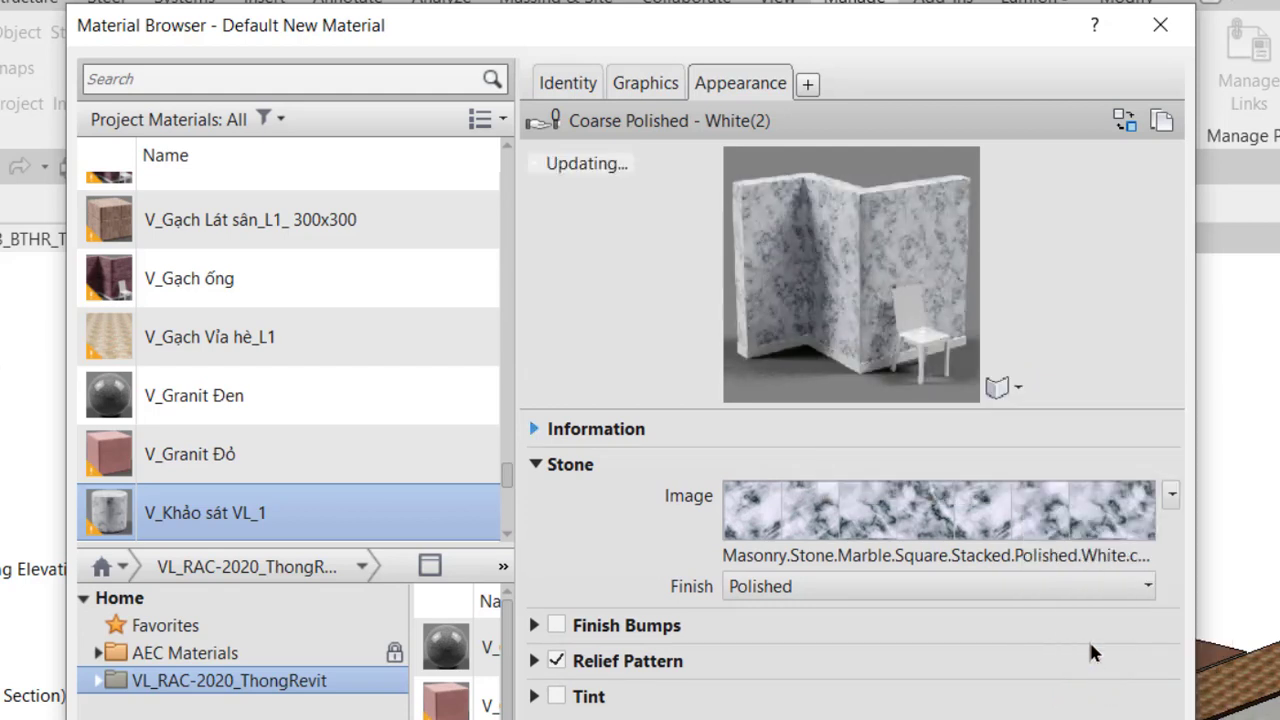
- Render the preview at Production, then Draft Quality, keeping the Grid Light environment
{"action": "left_click", "coordinate": [996, 392]}
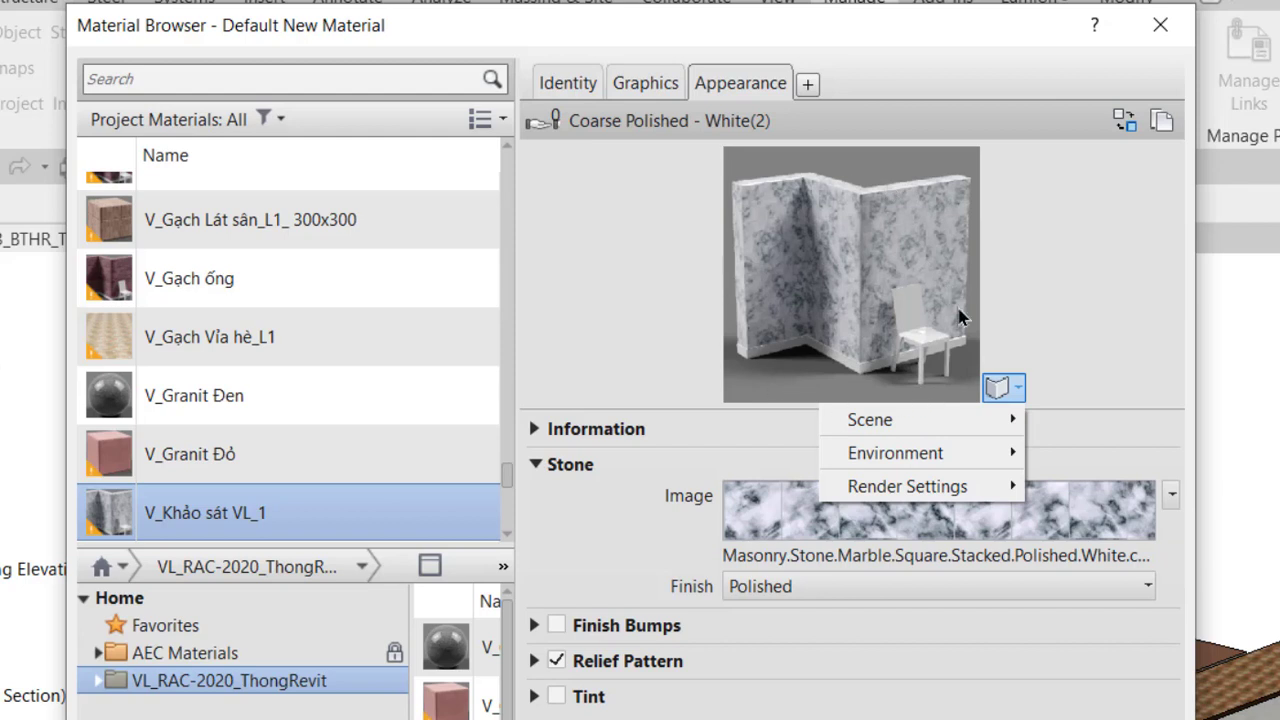
{"action": "mouse_move", "coordinate": [907, 486]}
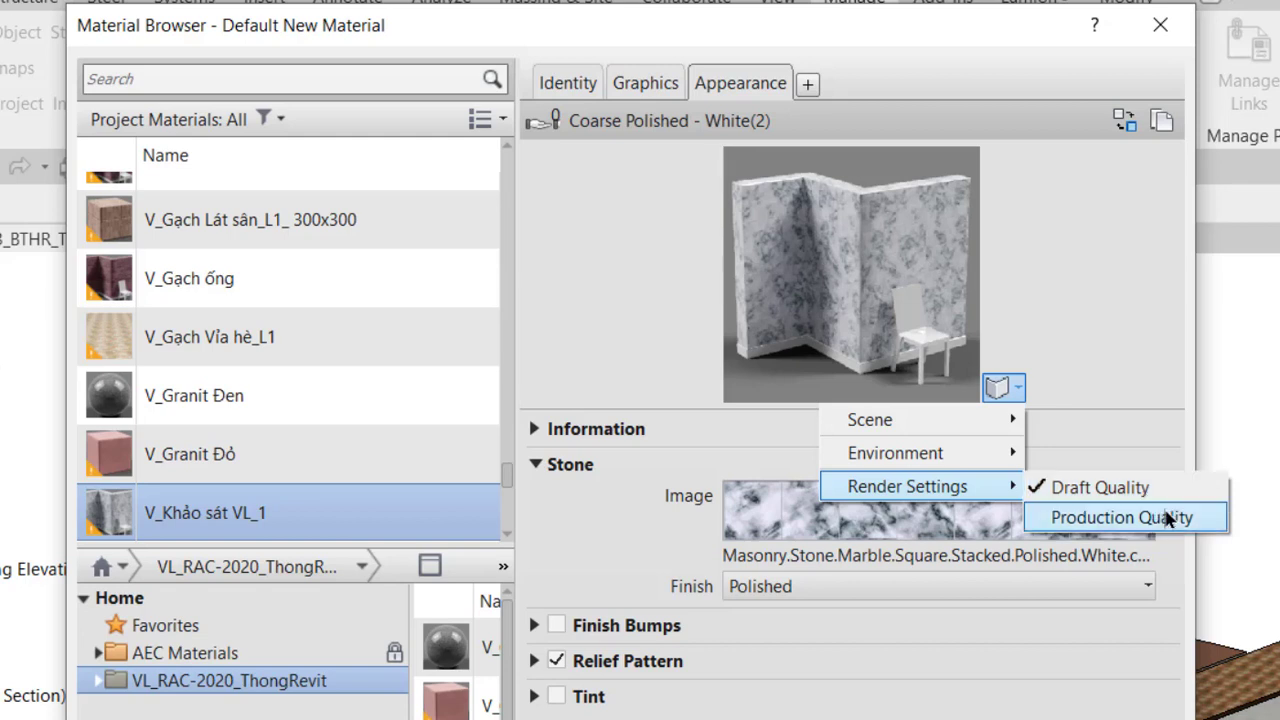
{"action": "left_click", "coordinate": [1176, 522]}
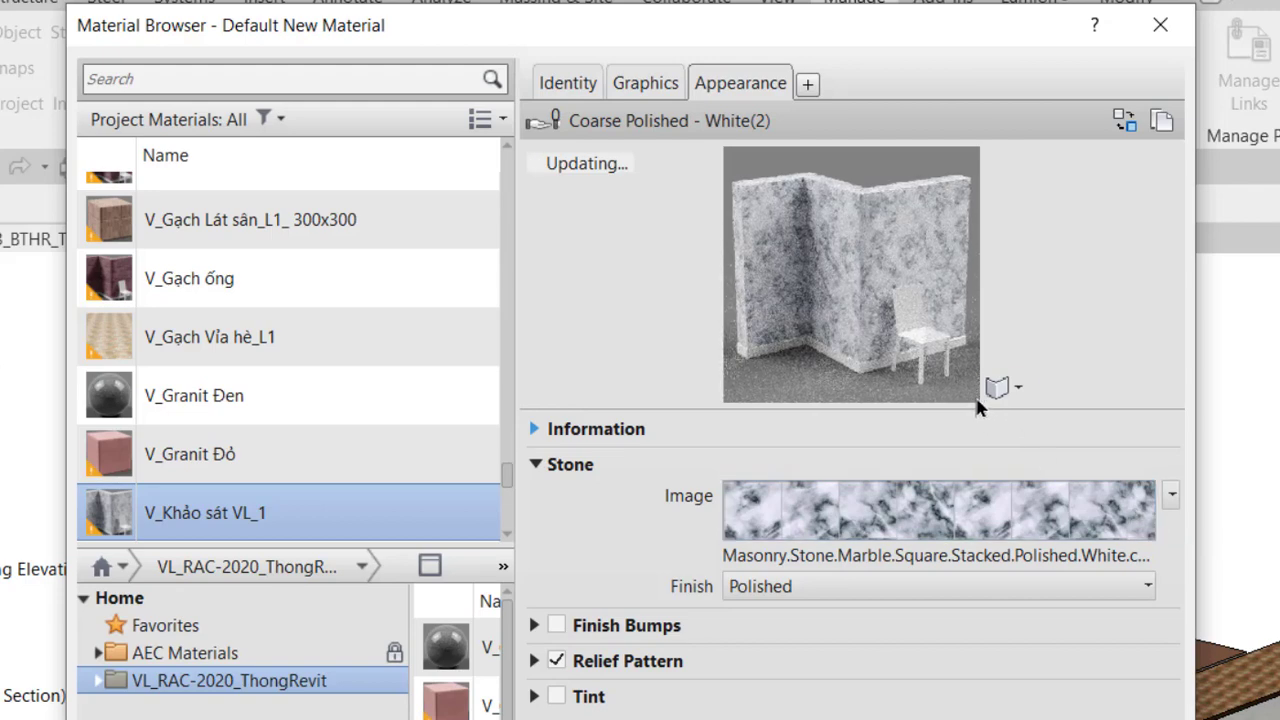
{"action": "left_click_drag", "start_coordinate": [987, 418], "coordinate": [987, 520]}
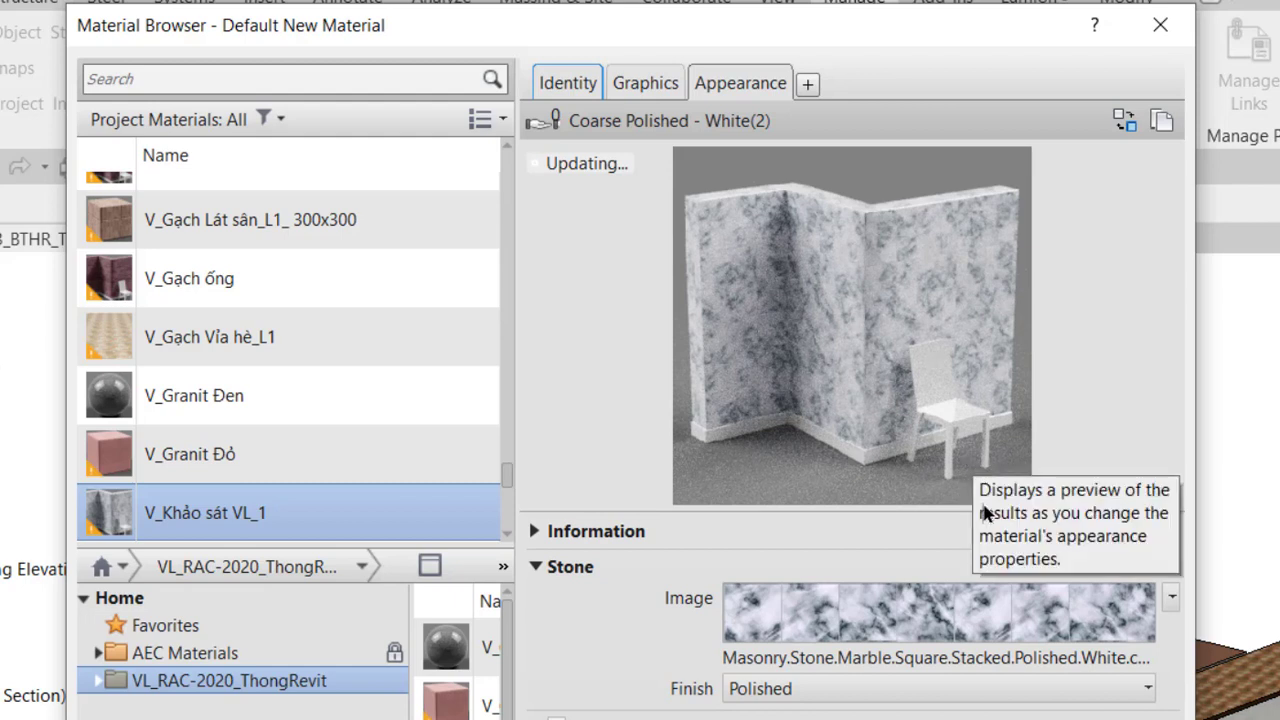
{"action": "left_click", "coordinate": [1068, 492]}
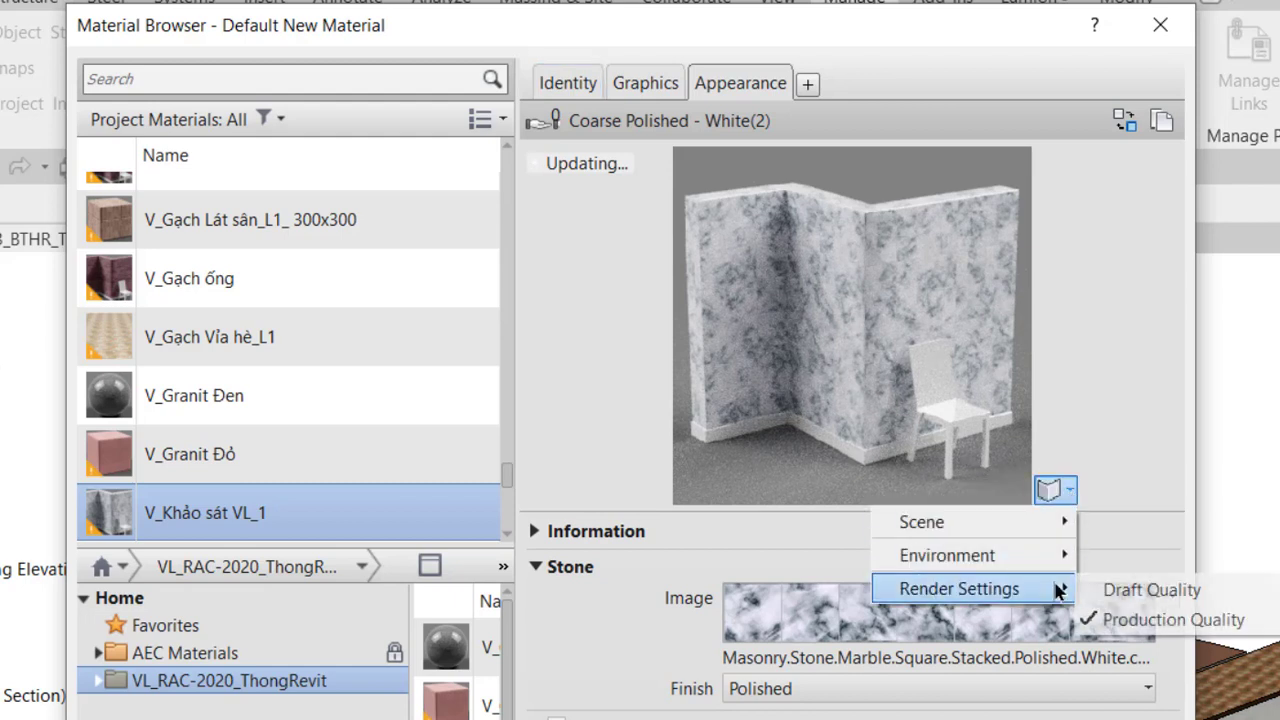
{"action": "mouse_move", "coordinate": [959, 589]}
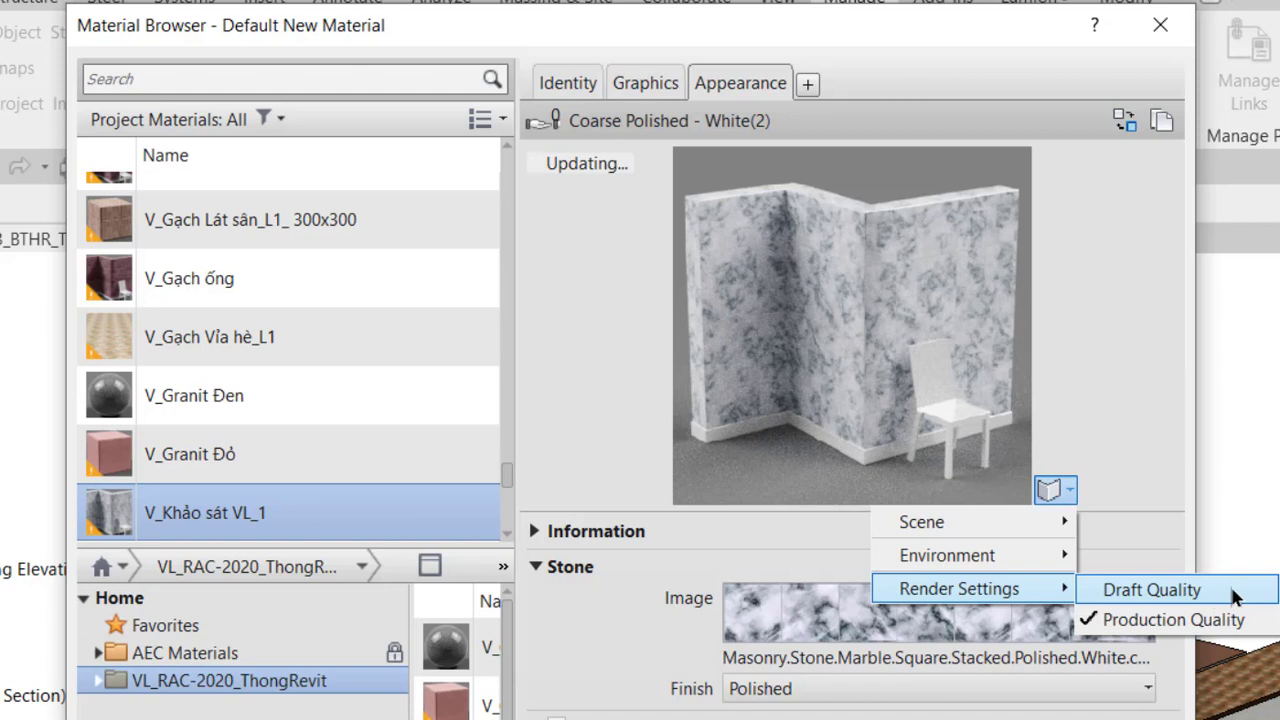
{"action": "left_click", "coordinate": [1237, 601]}
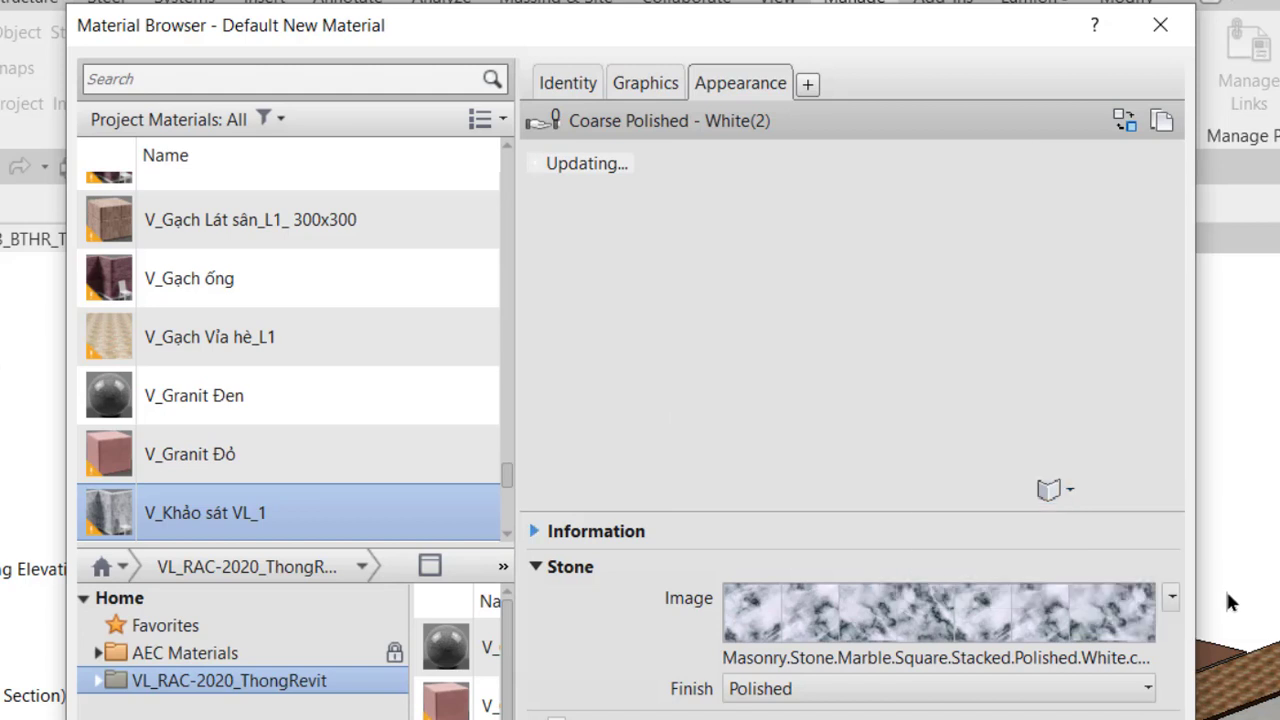
{"action": "left_click", "coordinate": [1058, 490]}
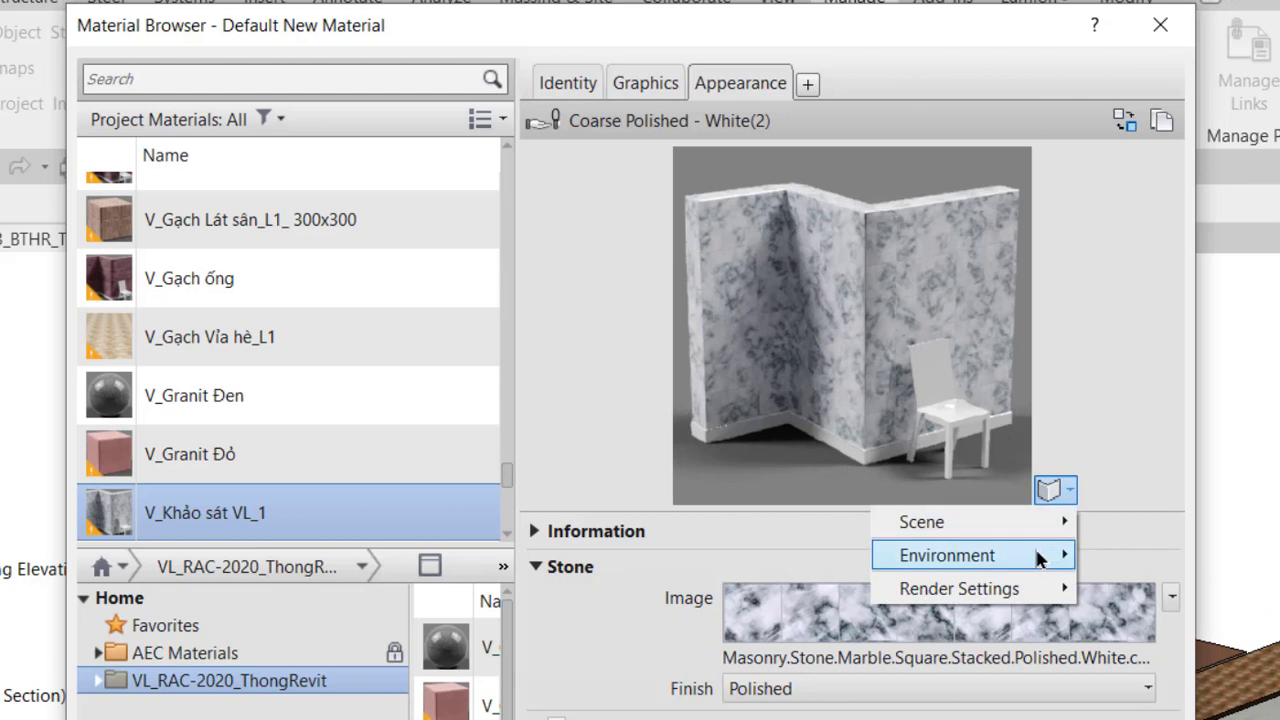
{"action": "mouse_move", "coordinate": [947, 555]}
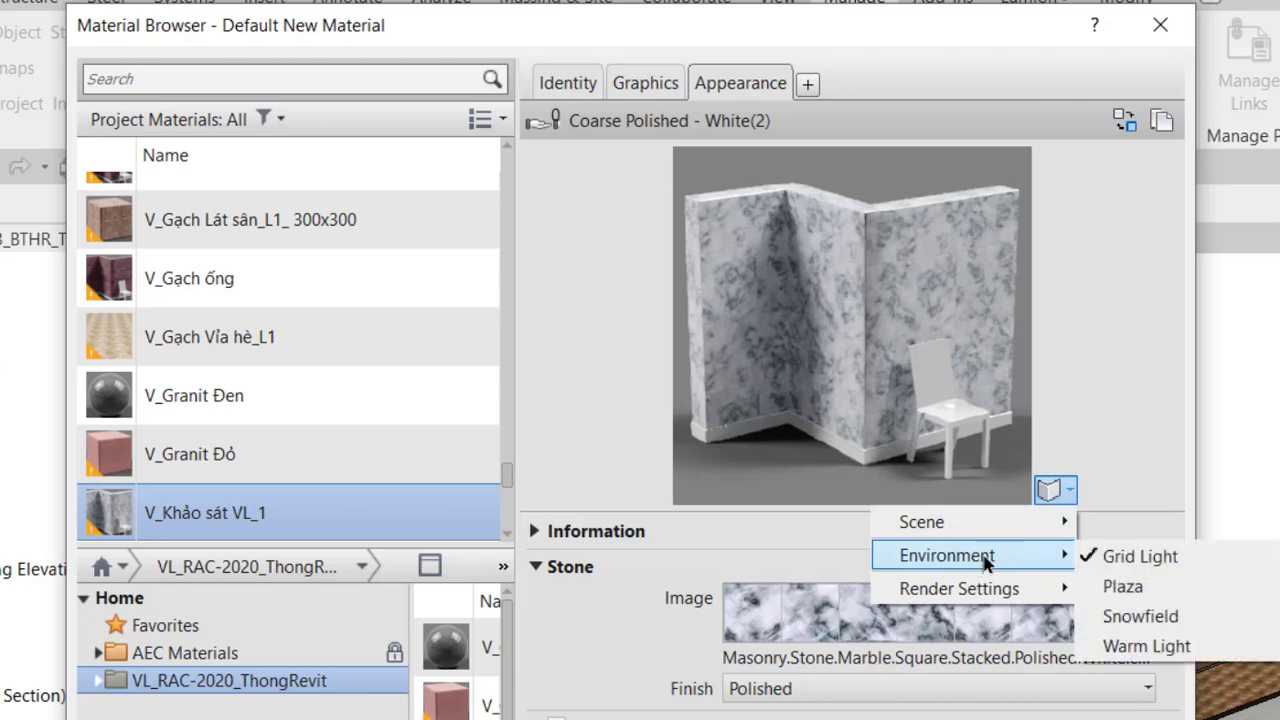
{"action": "left_click", "coordinate": [1107, 554]}
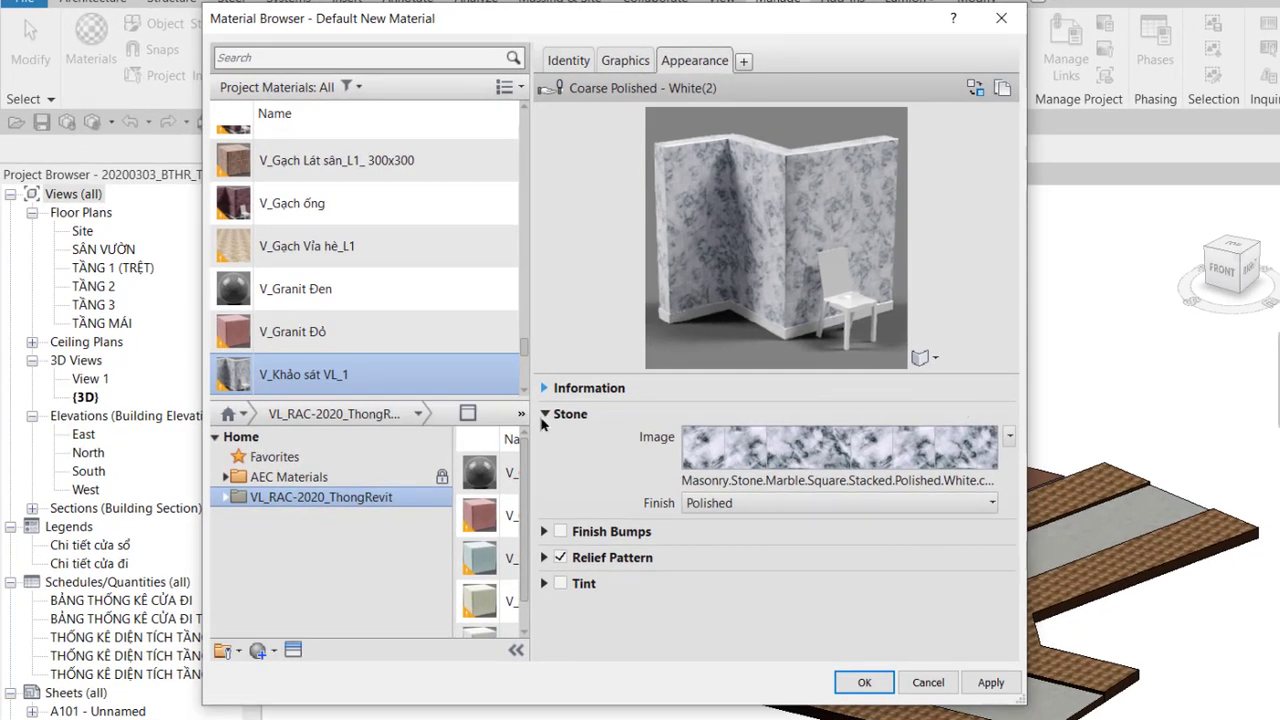
- Collapse the Stone section, then create a new material named 'V_Khảo sát VL_2'
{"action": "left_click", "coordinate": [545, 414]}
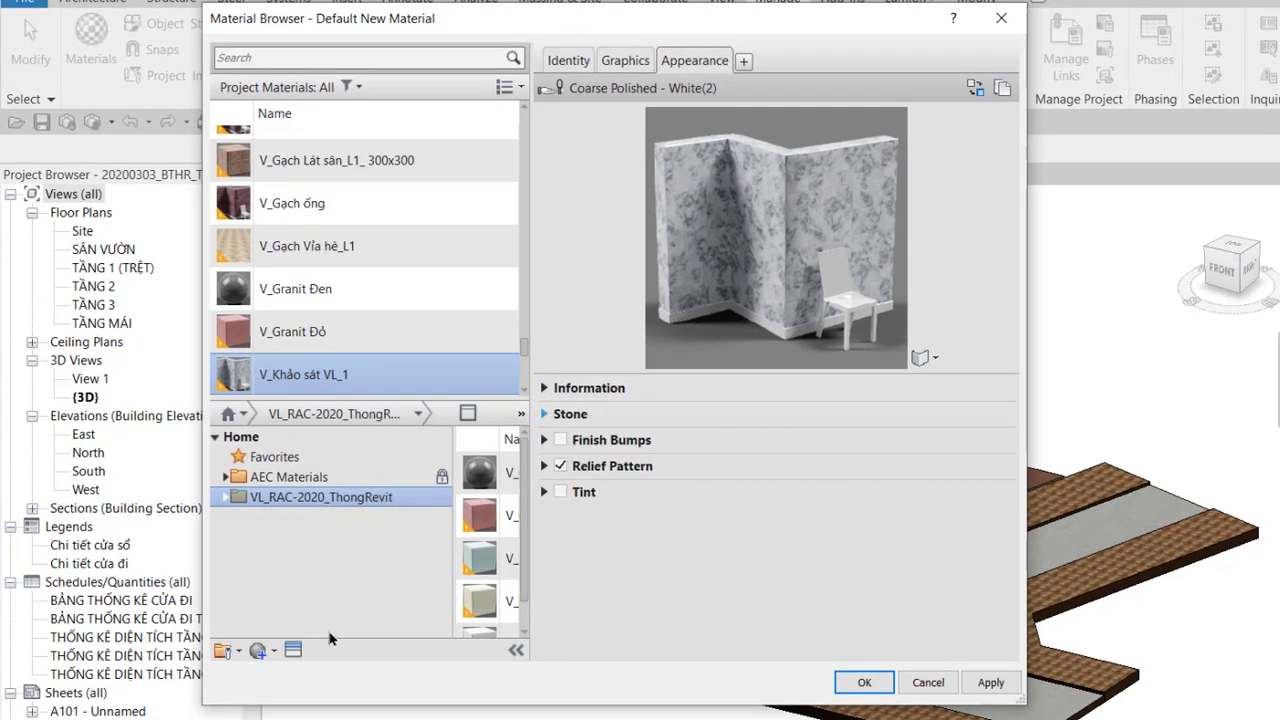
{"action": "left_click", "coordinate": [274, 651]}
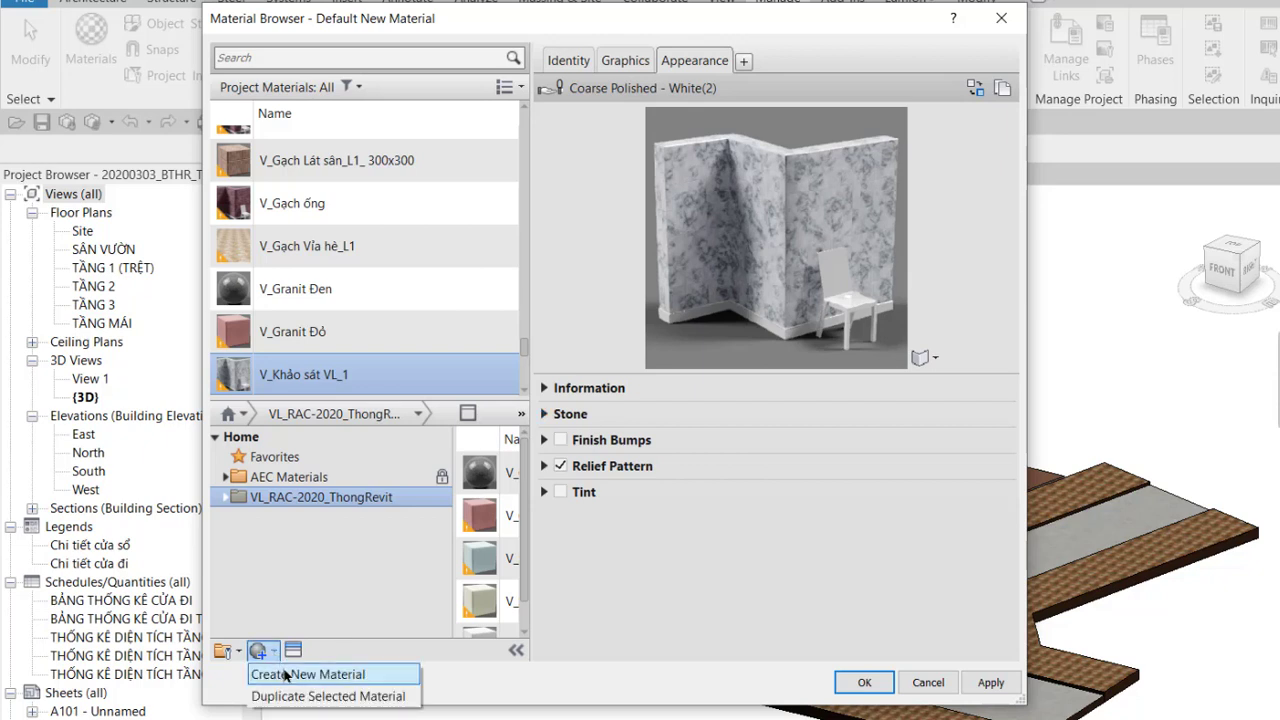
{"action": "left_click", "coordinate": [285, 676]}
{"action": "right_click", "coordinate": [350, 250]}
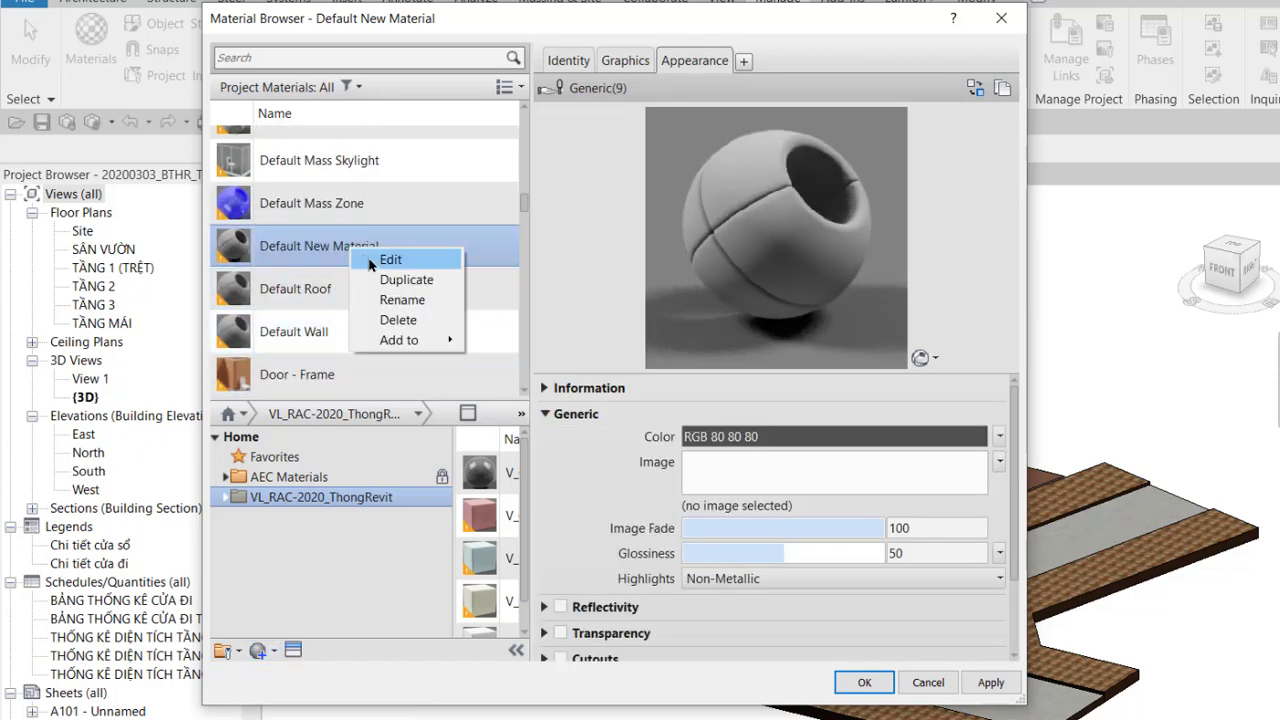
{"action": "left_click", "coordinate": [403, 300]}
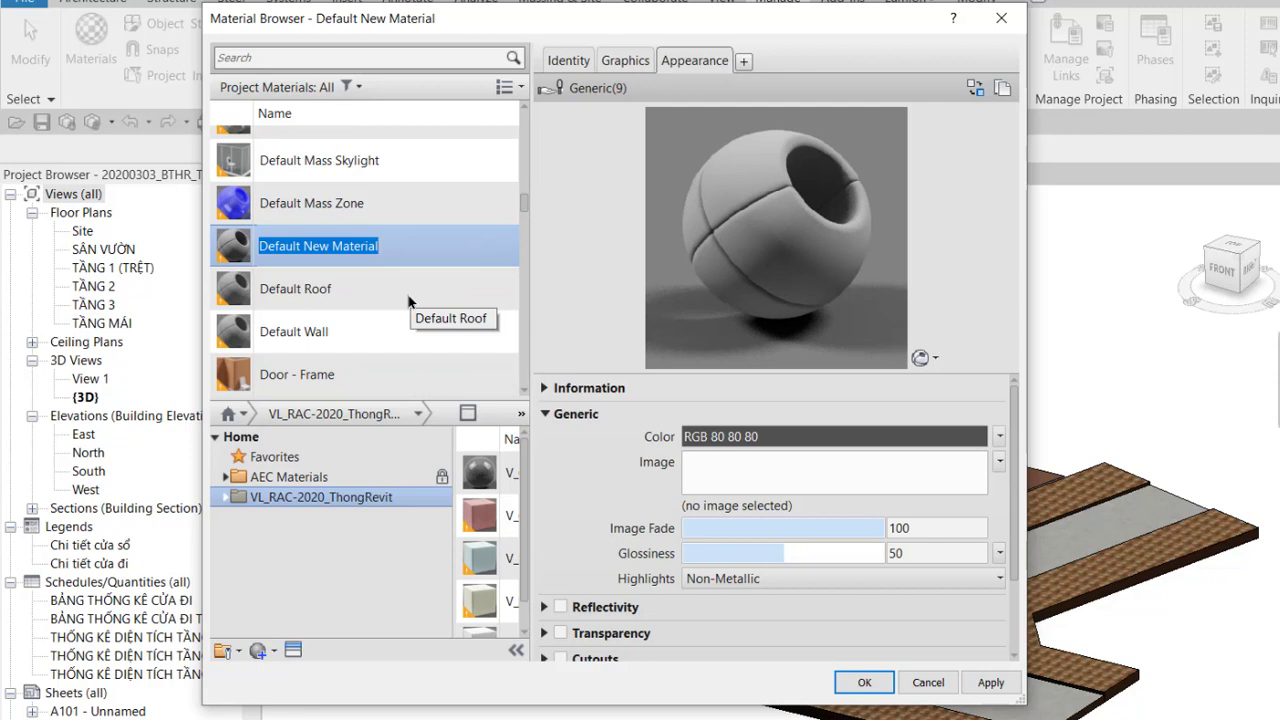
{"action": "type", "text": "V_Khảo sát VL"}
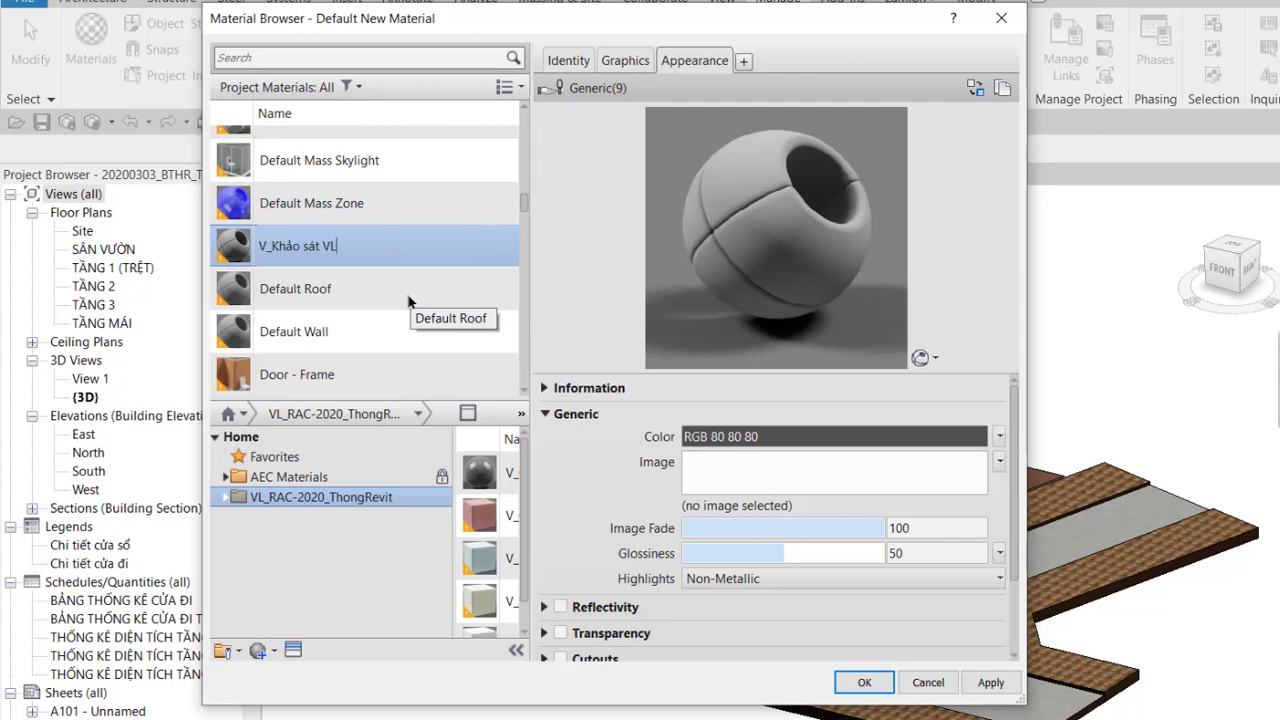
{"action": "type", "text": "_2"}
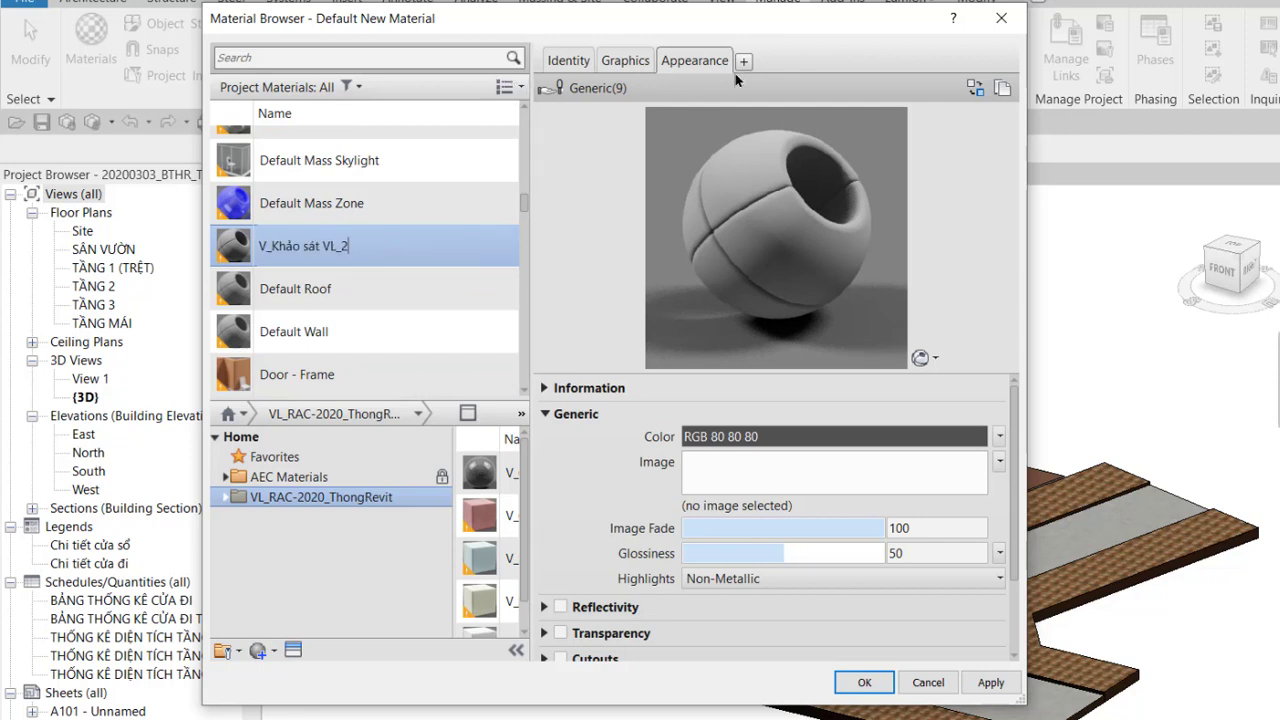
{"action": "left_click", "coordinate": [692, 60]}
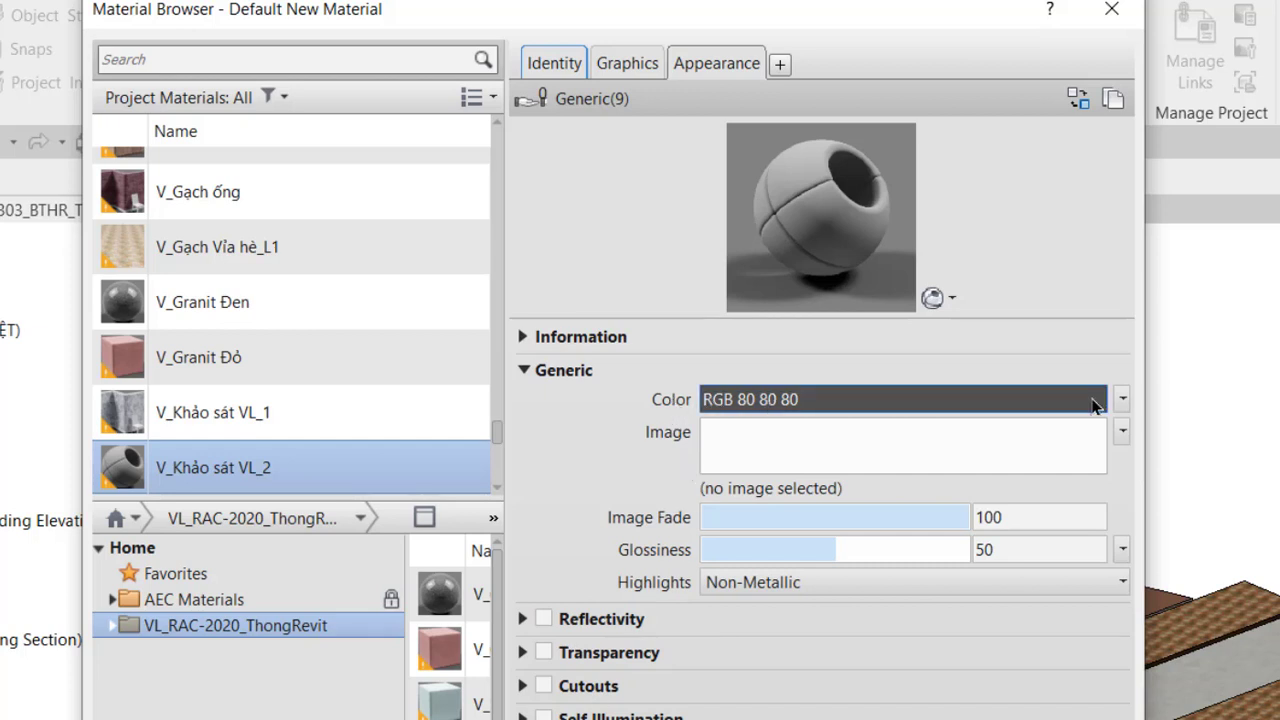
- Open the Generic colour chooser and try dark green and pure blue swatches
{"action": "left_click", "coordinate": [1122, 399]}
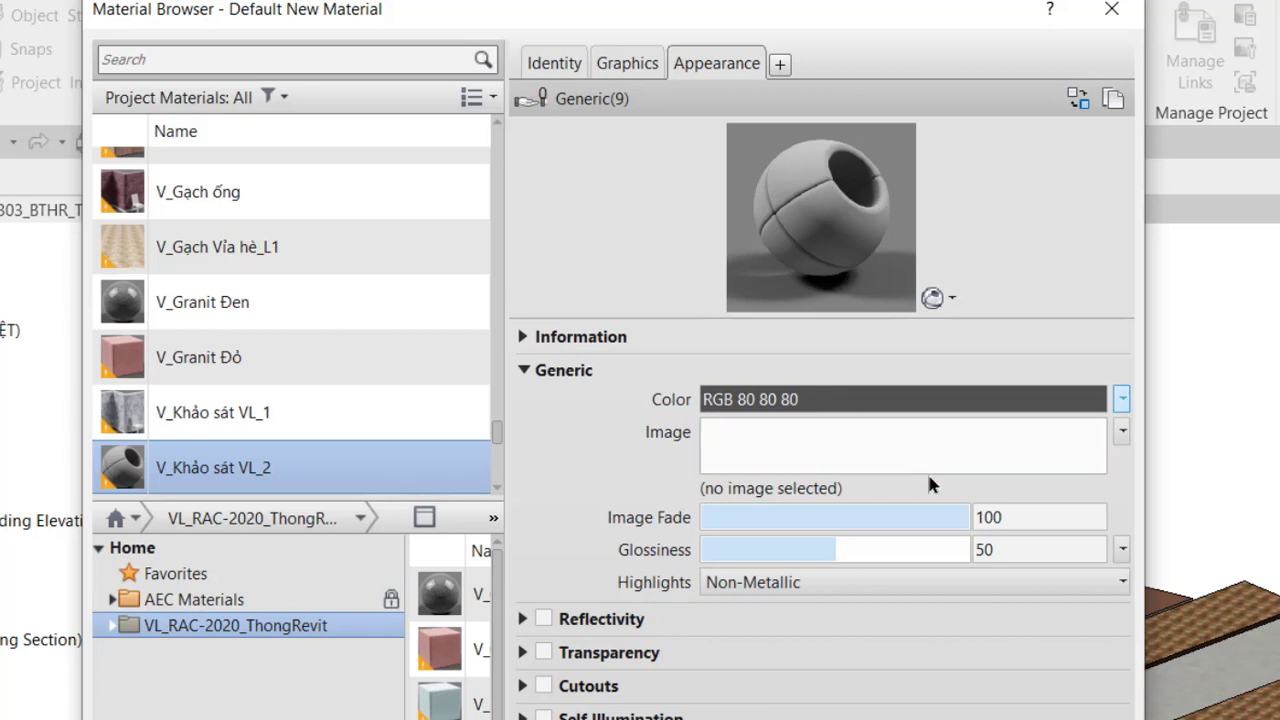
{"action": "left_click", "coordinate": [851, 400]}
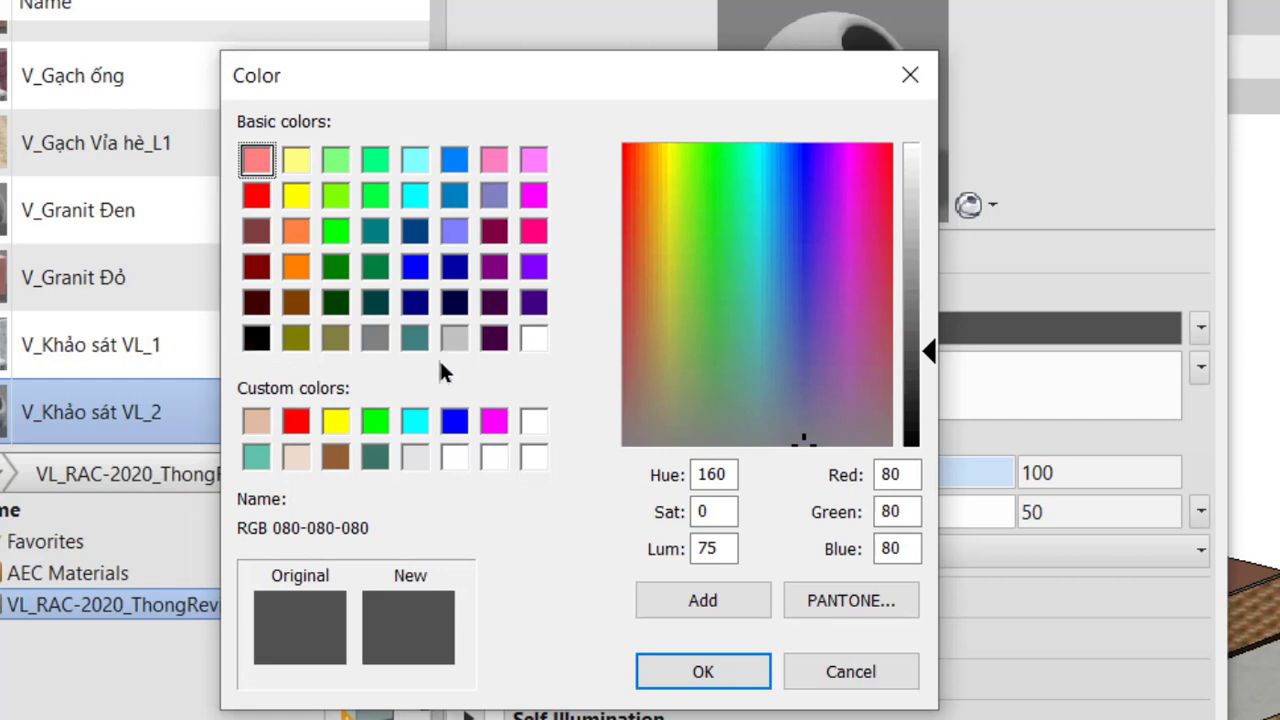
{"action": "left_click", "coordinate": [377, 266]}
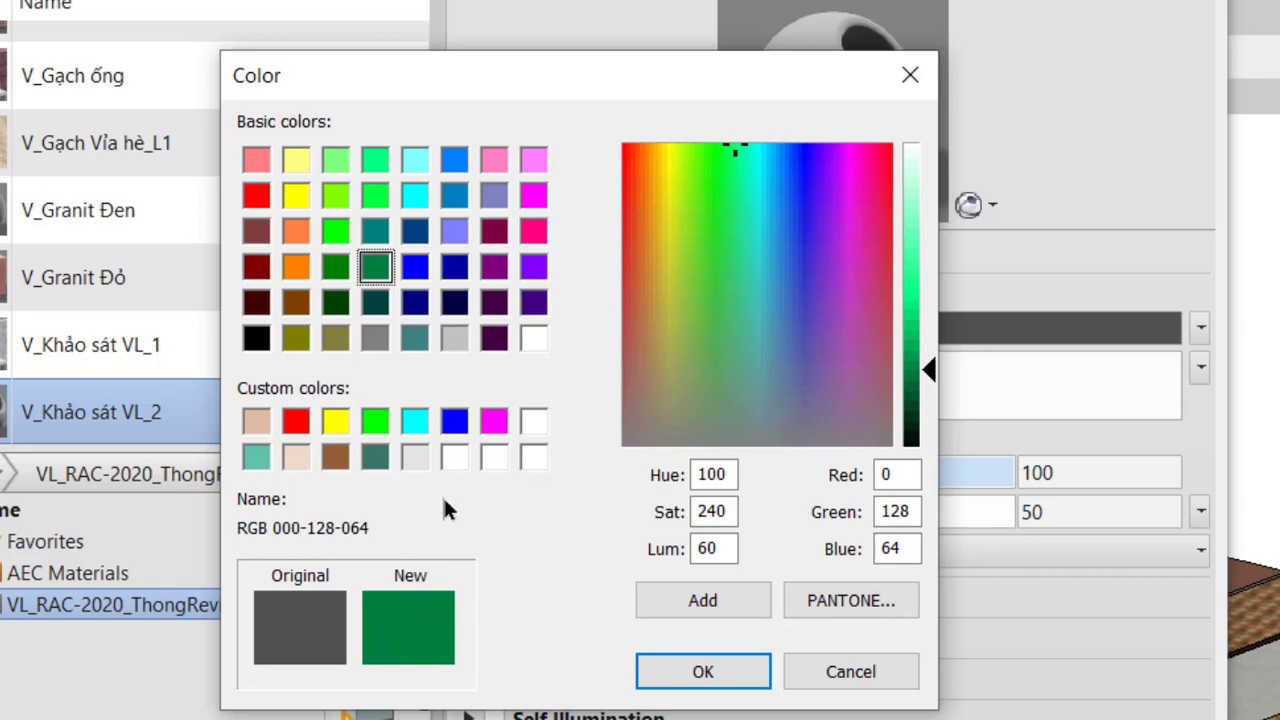
{"action": "left_click", "coordinate": [417, 266]}
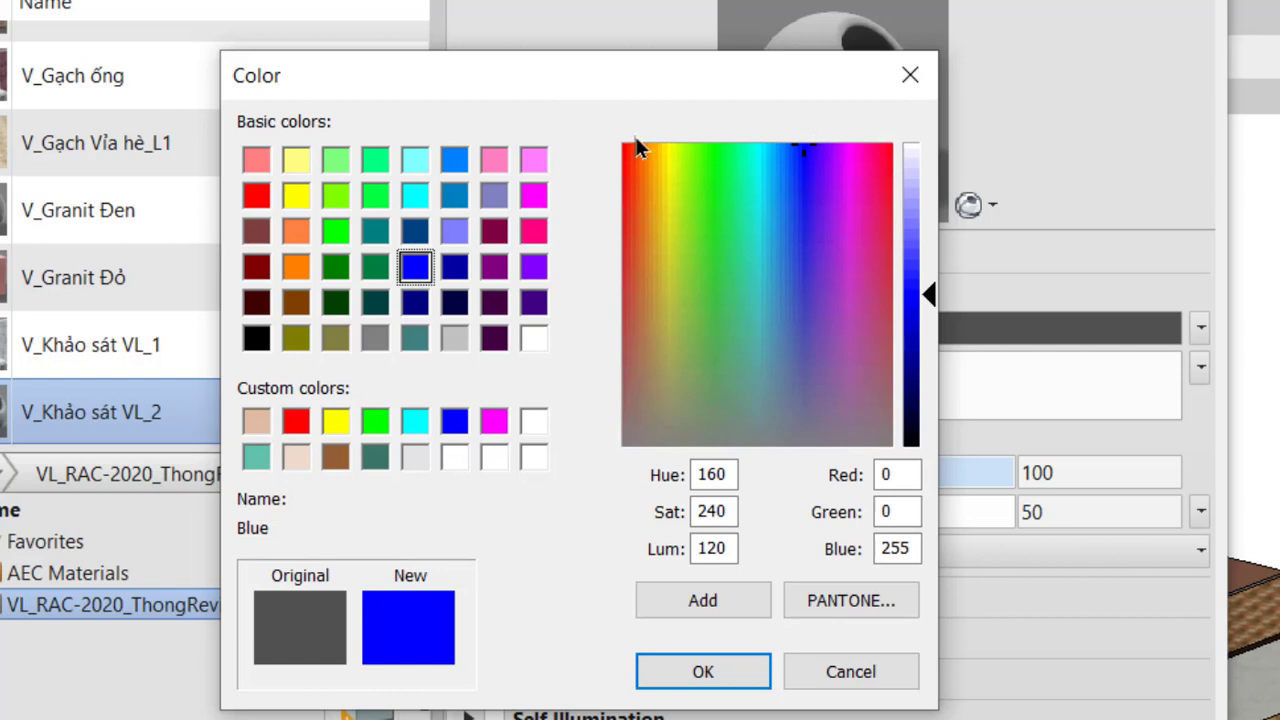
- Sample spectrum greens, blues and magenta, then adjust luminance to purple RGB 150 54 152
{"action": "left_click", "coordinate": [697, 214]}
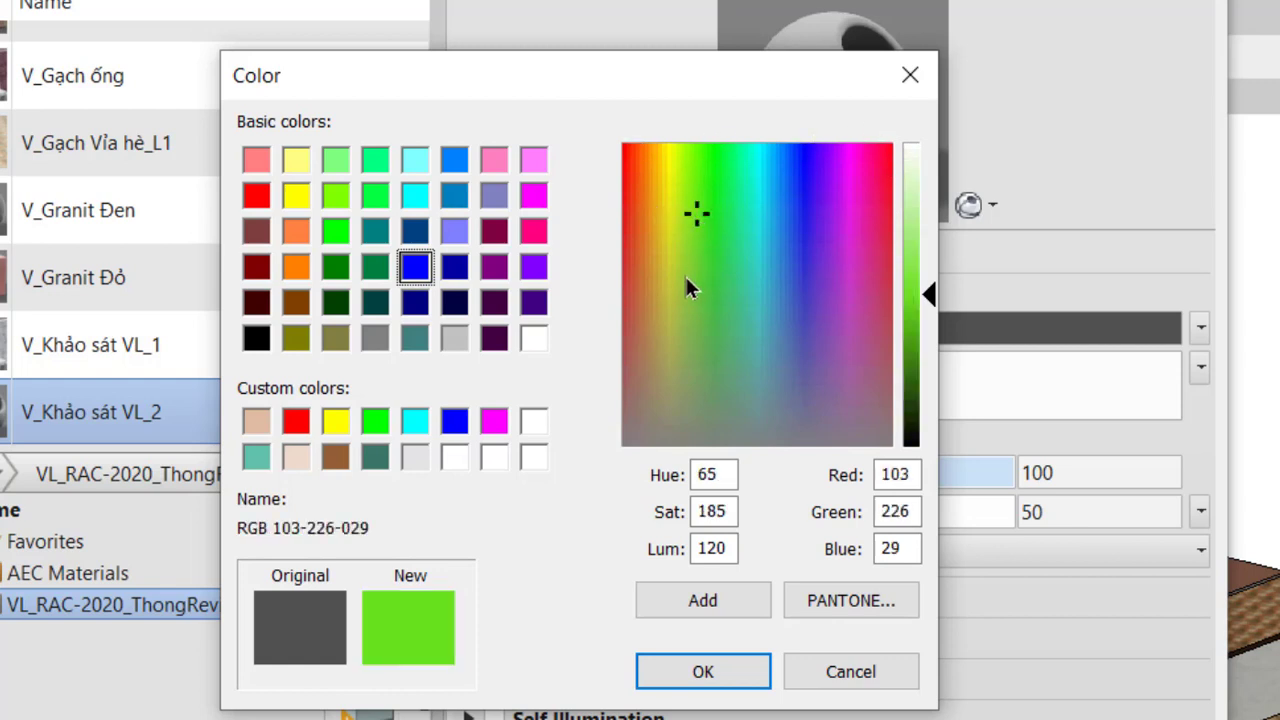
{"action": "left_click", "coordinate": [663, 286]}
{"action": "left_click", "coordinate": [790, 297]}
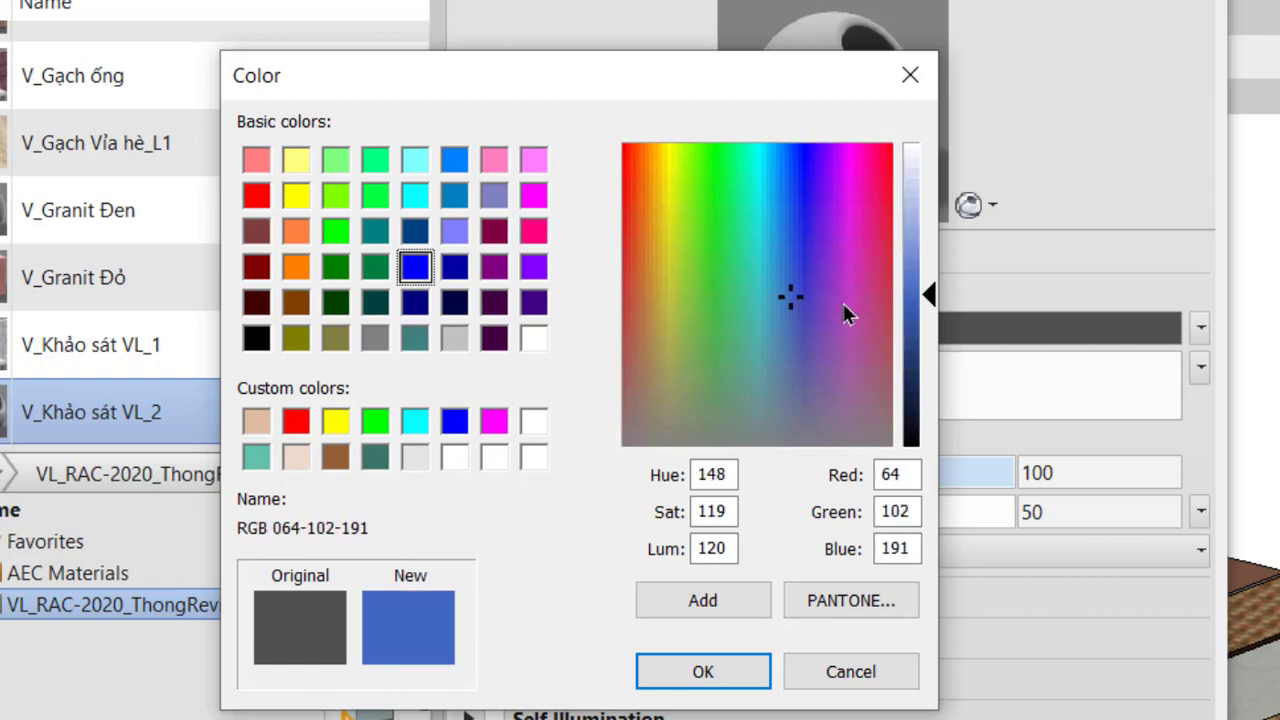
{"action": "left_click", "coordinate": [845, 304]}
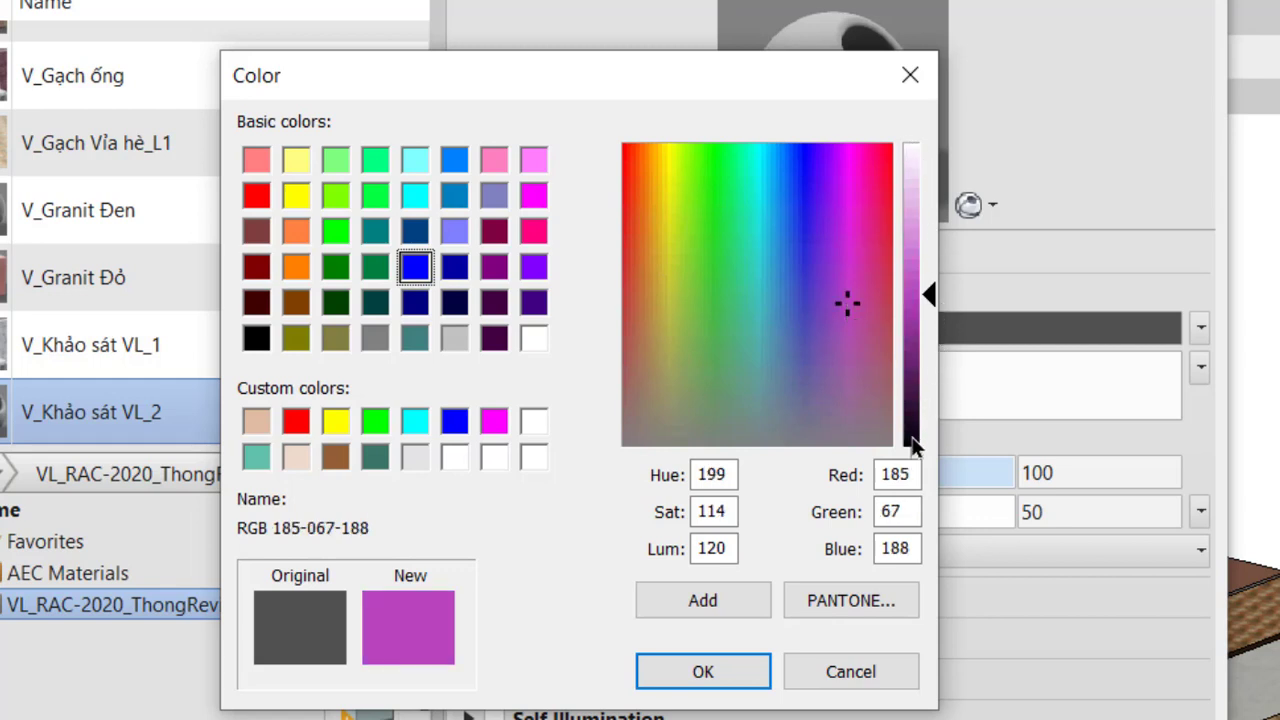
{"action": "left_click", "coordinate": [930, 290]}
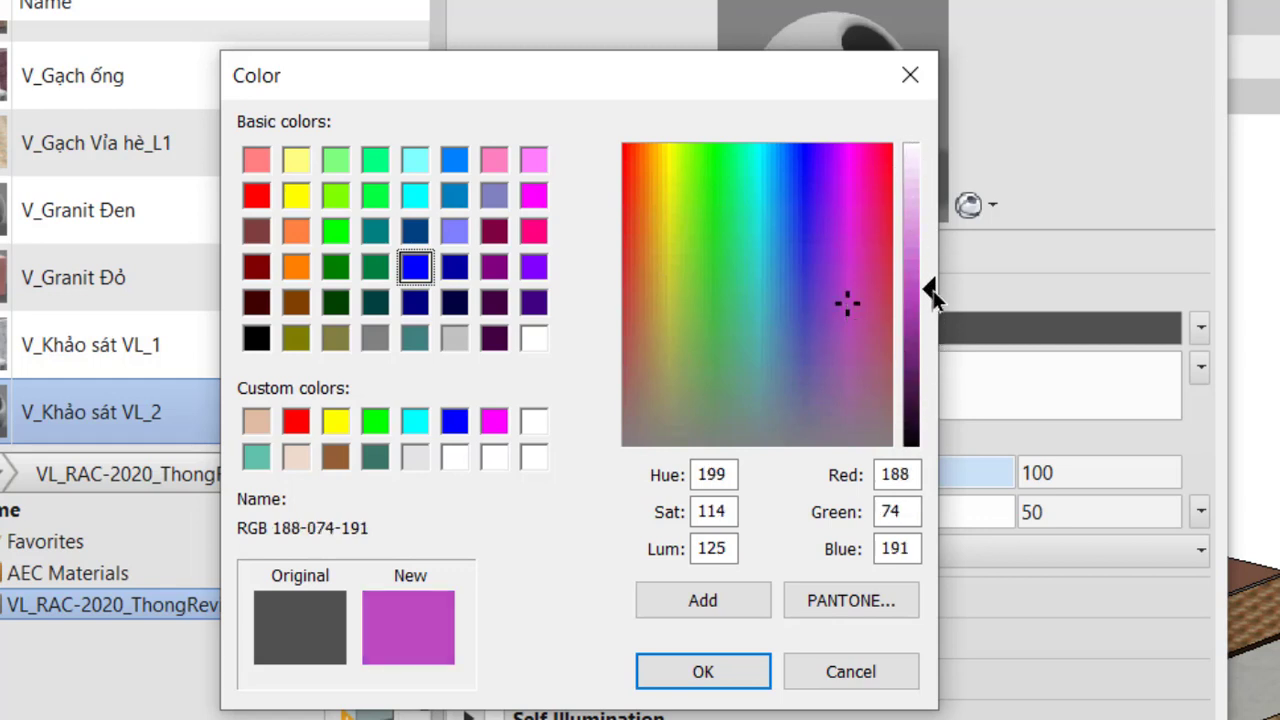
{"action": "left_click_drag", "start_coordinate": [930, 292], "coordinate": [930, 350]}
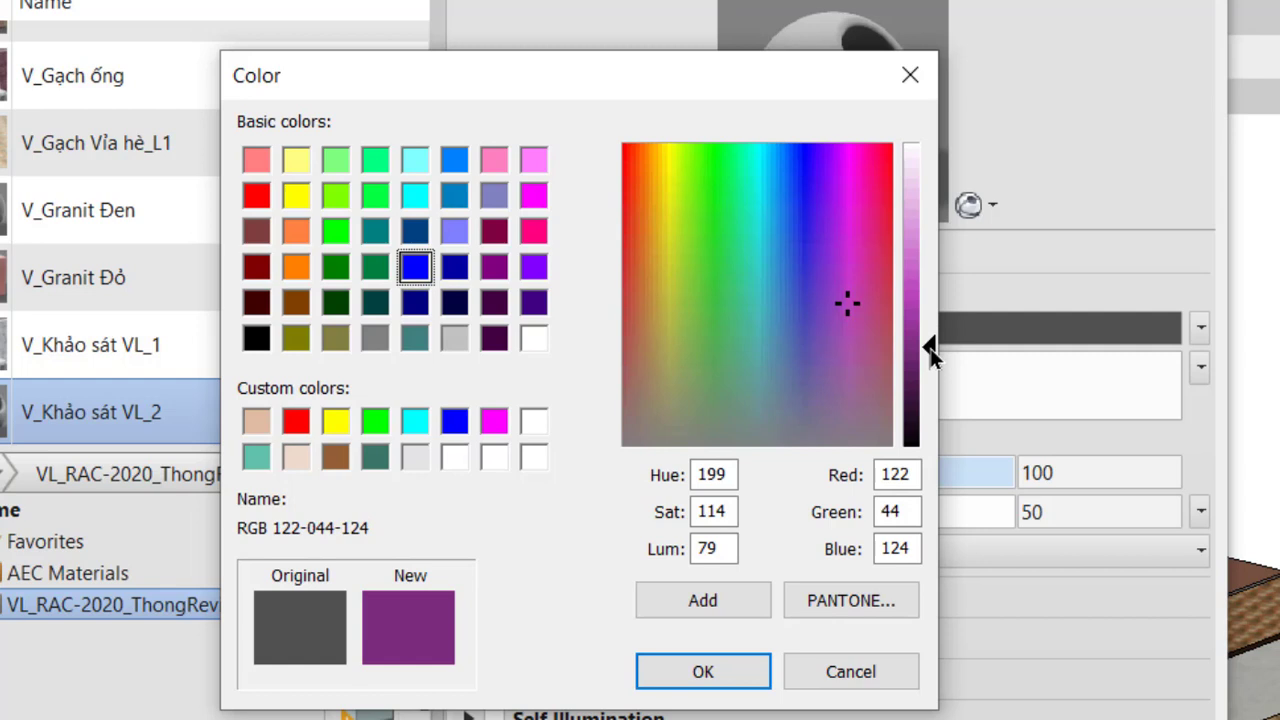
{"action": "mouse_move", "coordinate": [930, 350]}
{"action": "left_mouse_down"}
{"action": "mouse_move", "coordinate": [930, 177]}
{"action": "mouse_move", "coordinate": [929, 381]}
{"action": "mouse_move", "coordinate": [930, 335]}
{"action": "left_mouse_up"}
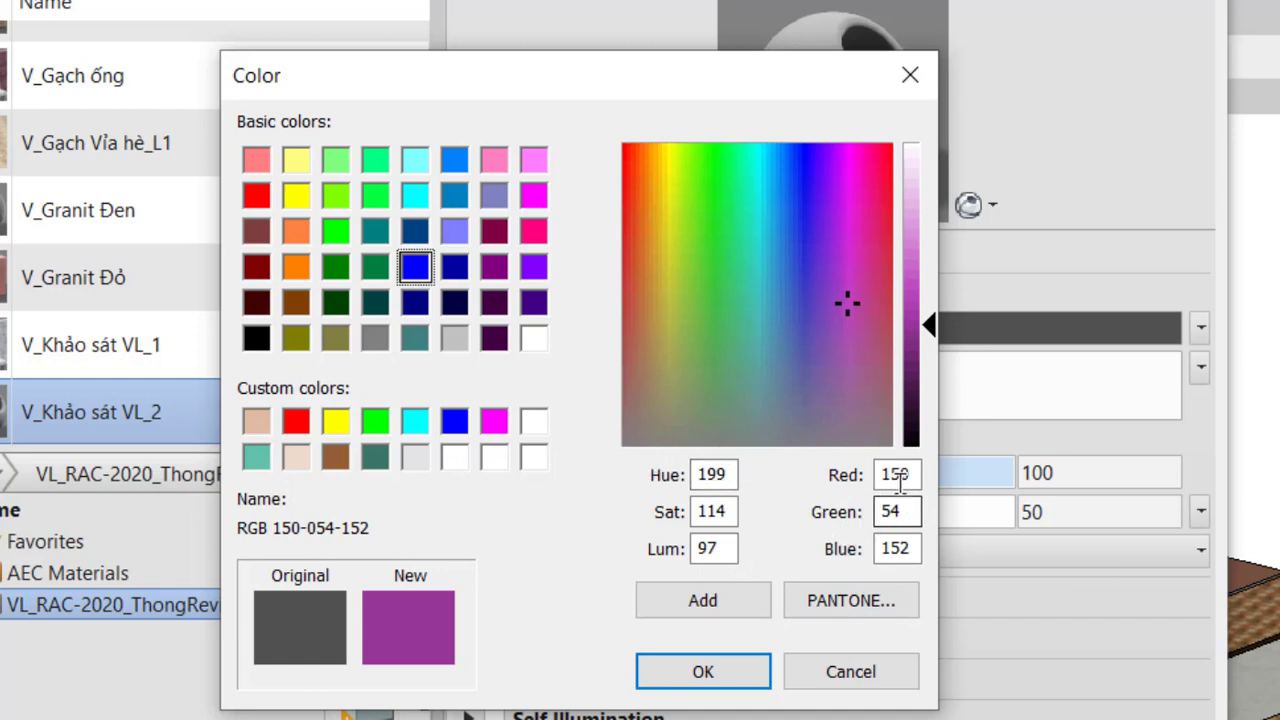
- Edit the Red/Blue values, sample several spectrum greens, then pick the saved pure red 255 0 0
{"action": "mouse_move", "coordinate": [910, 475]}
{"action": "left_mouse_down"}
{"action": "mouse_move", "coordinate": [880, 478]}
{"action": "mouse_move", "coordinate": [902, 476]}
{"action": "left_mouse_up"}
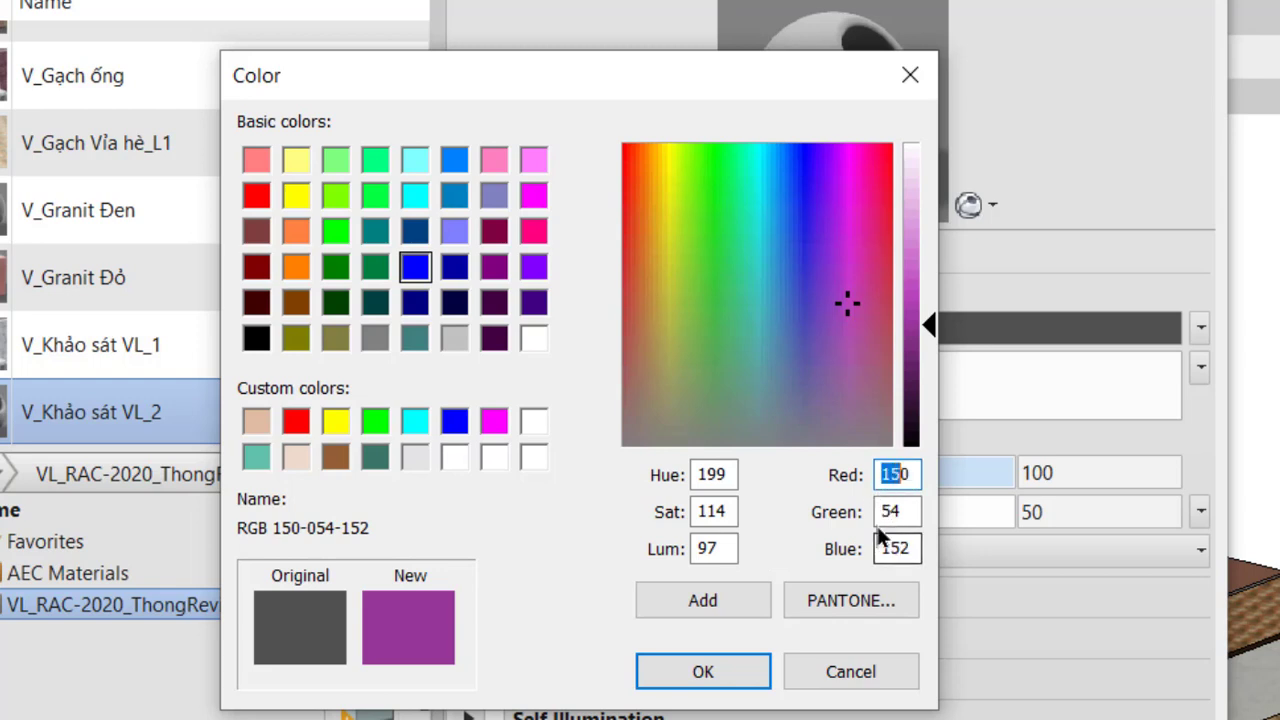
{"action": "key", "text": "Tab"}
{"action": "key", "text": "Tab"}
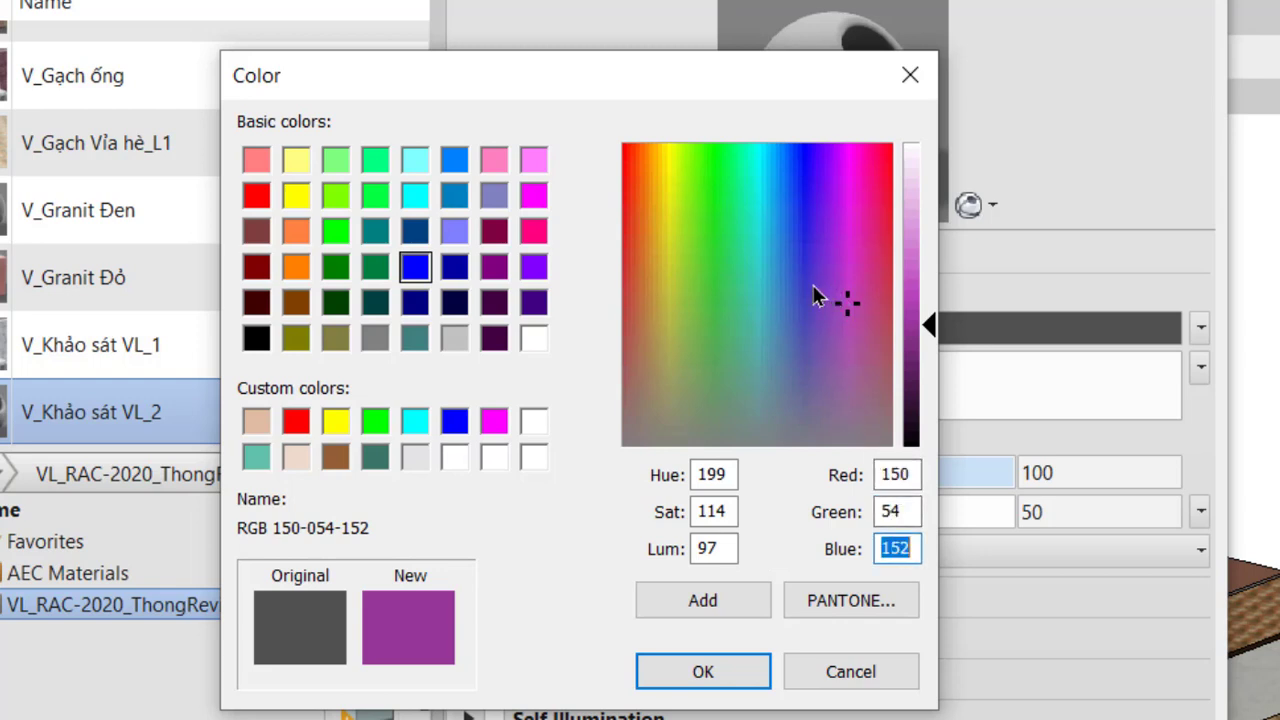
{"action": "left_click", "coordinate": [805, 285]}
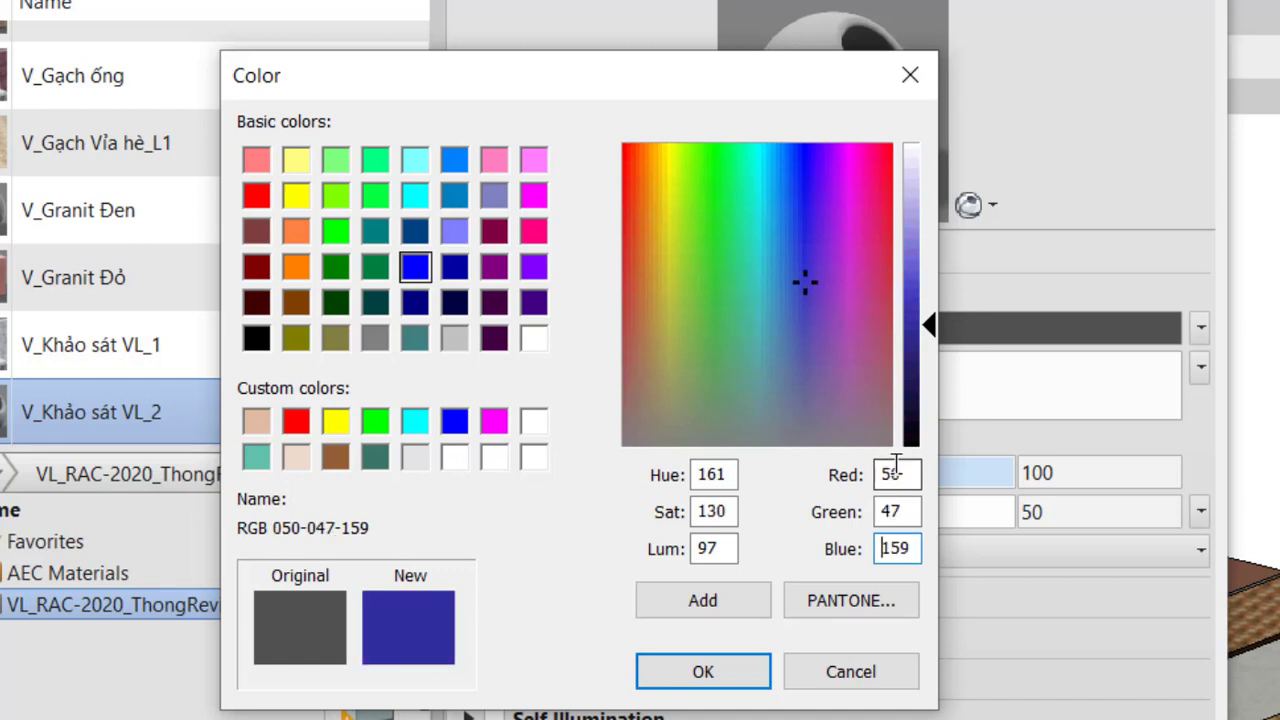
{"action": "left_click", "coordinate": [738, 323]}
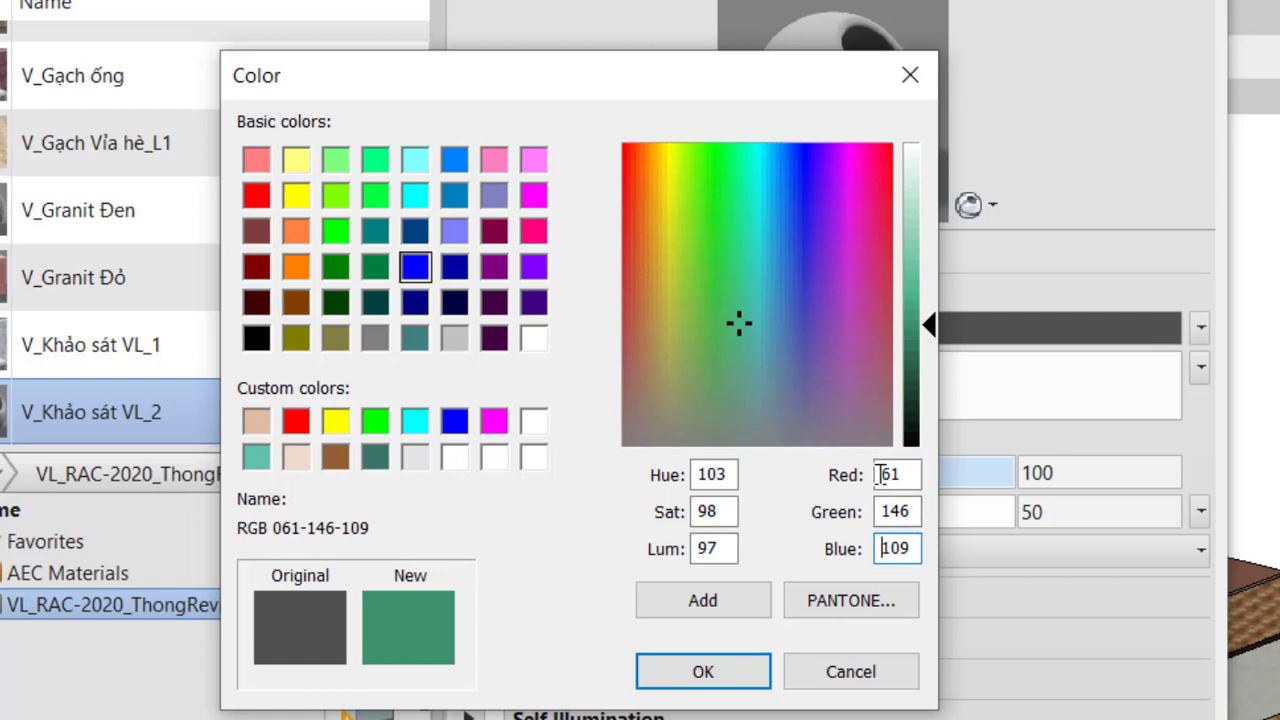
{"action": "left_click", "coordinate": [721, 375]}
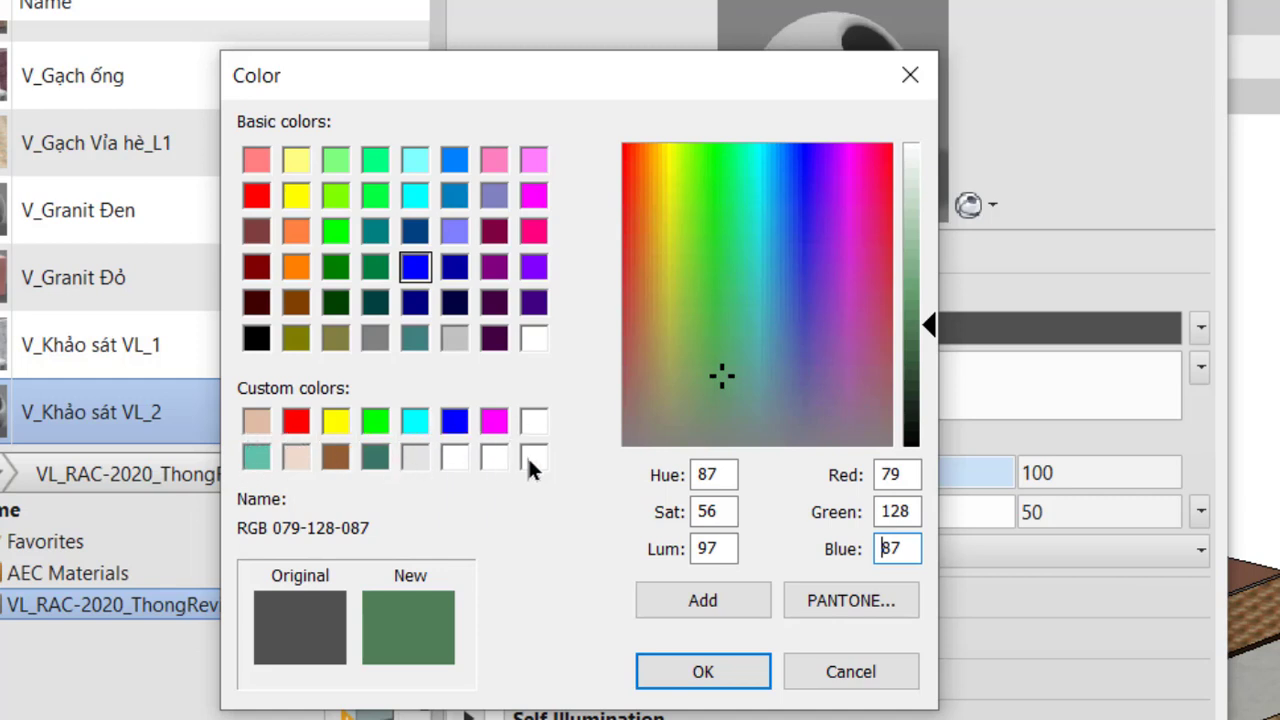
{"action": "left_click", "coordinate": [296, 422]}
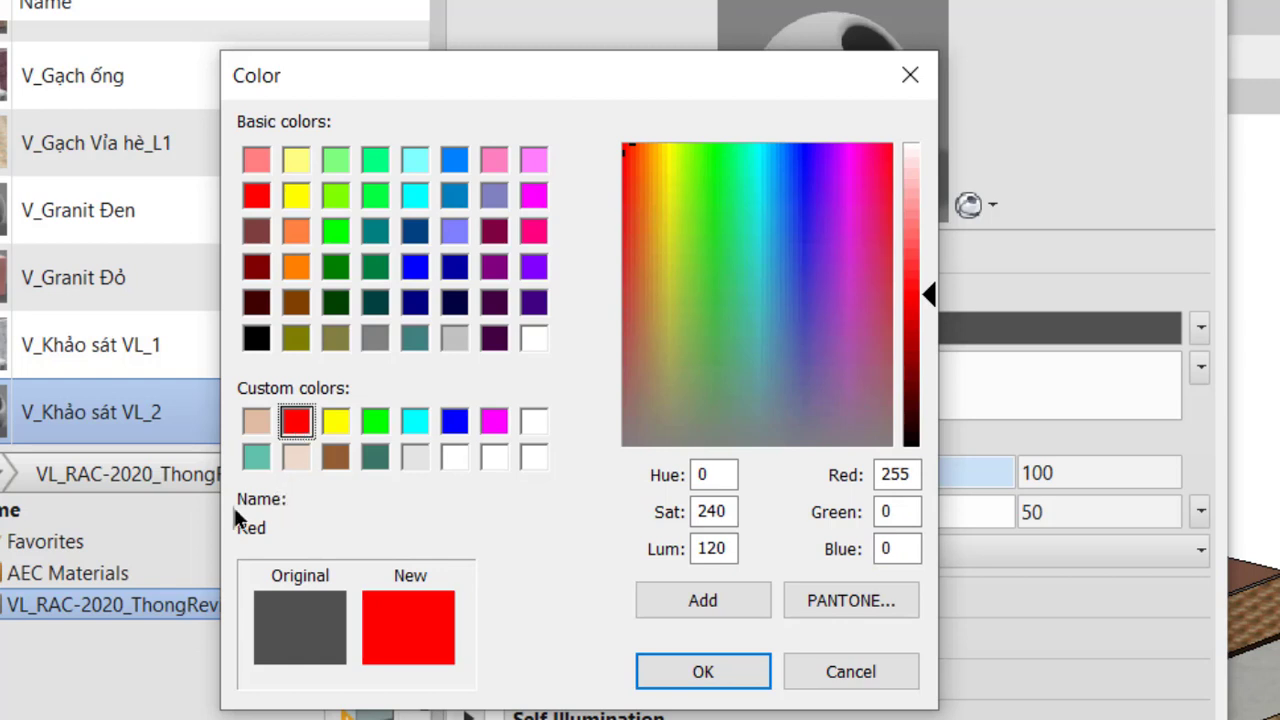
- Browse custom colours, then apply light green RGB 132 235 120 and add it to Custom Colors
{"action": "key", "text": "Right"}
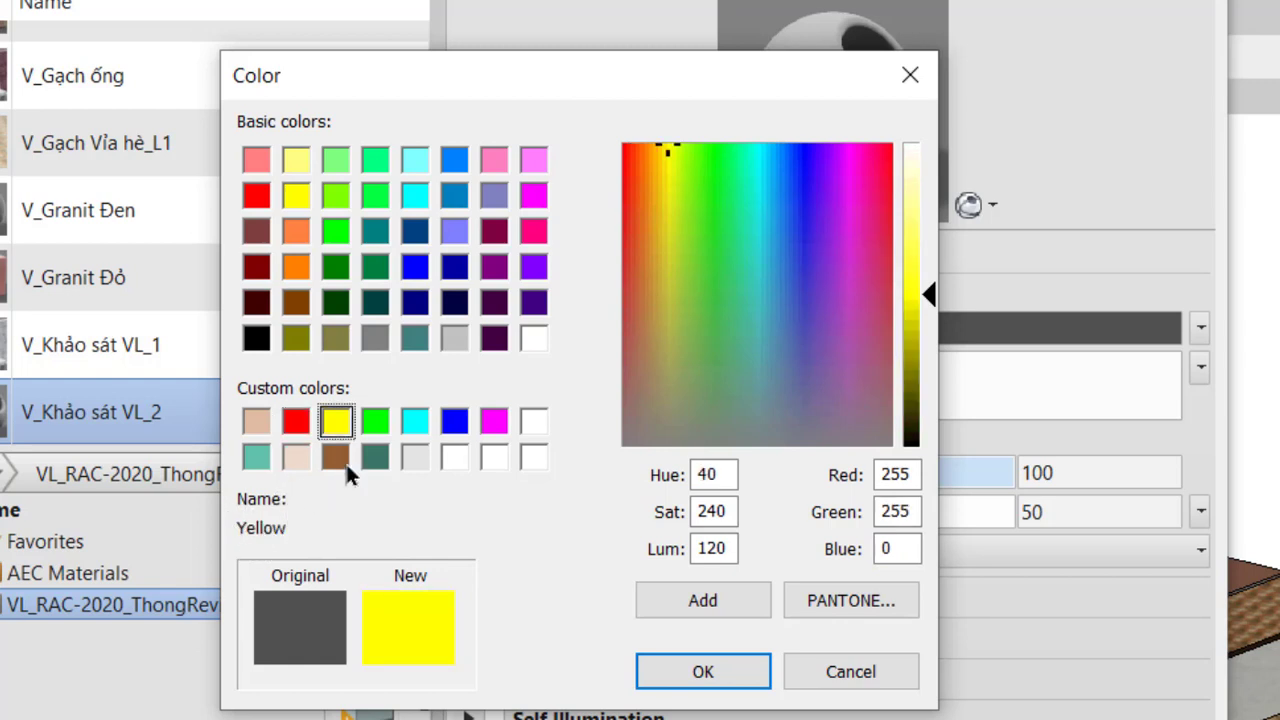
{"action": "key", "text": "Right"}
{"action": "key", "text": "Right"}
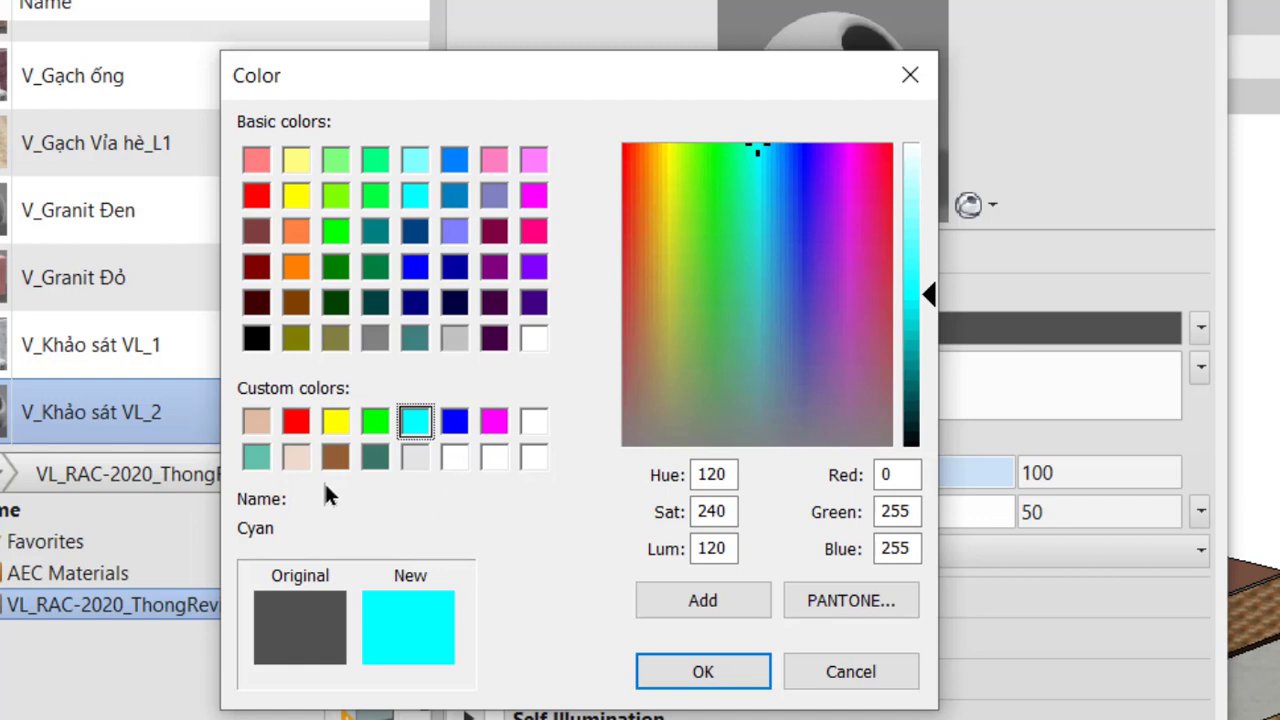
{"action": "left_click", "coordinate": [257, 458]}
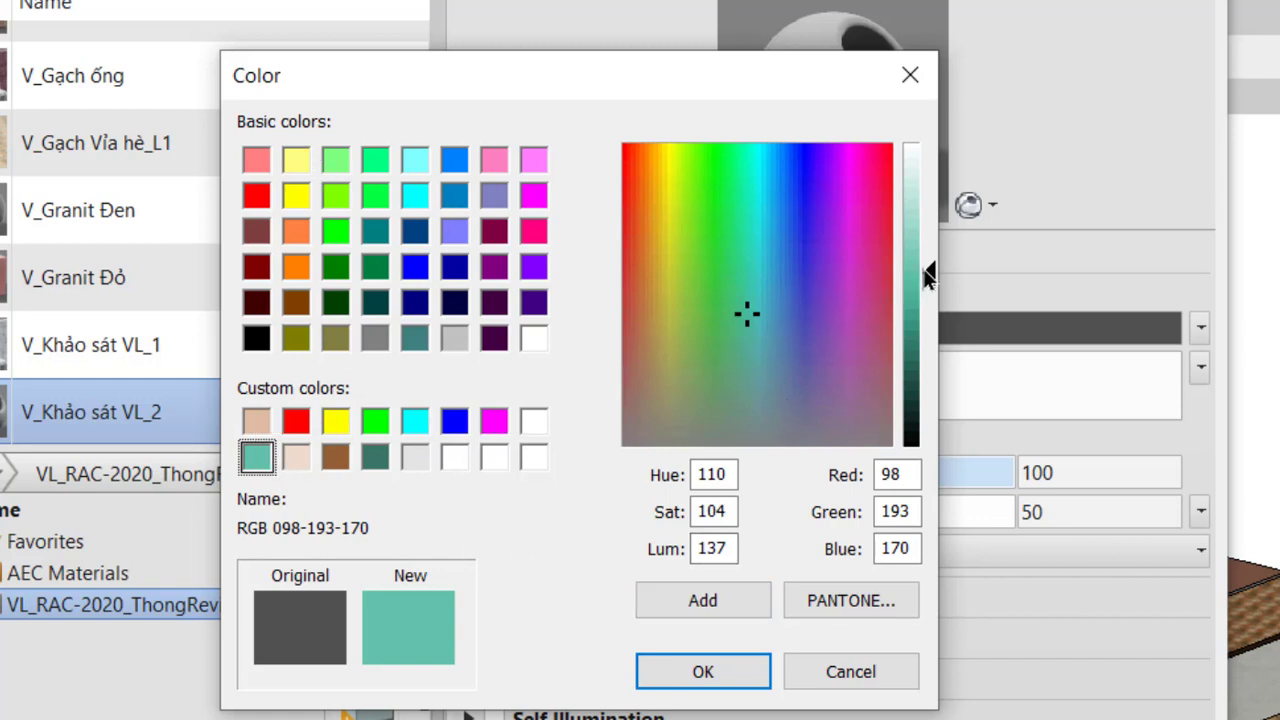
{"action": "left_click", "coordinate": [708, 230]}
{"action": "left_click_drag", "start_coordinate": [930, 273], "coordinate": [930, 236]}
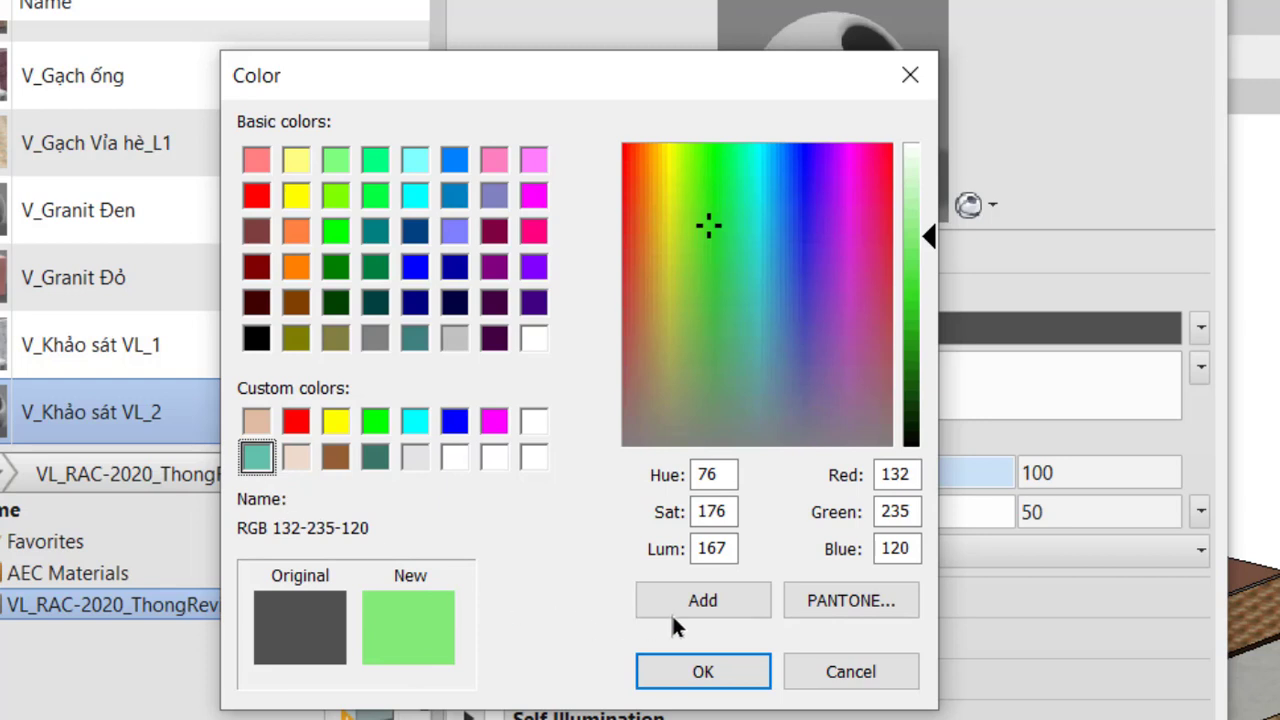
{"action": "left_click", "coordinate": [699, 599]}
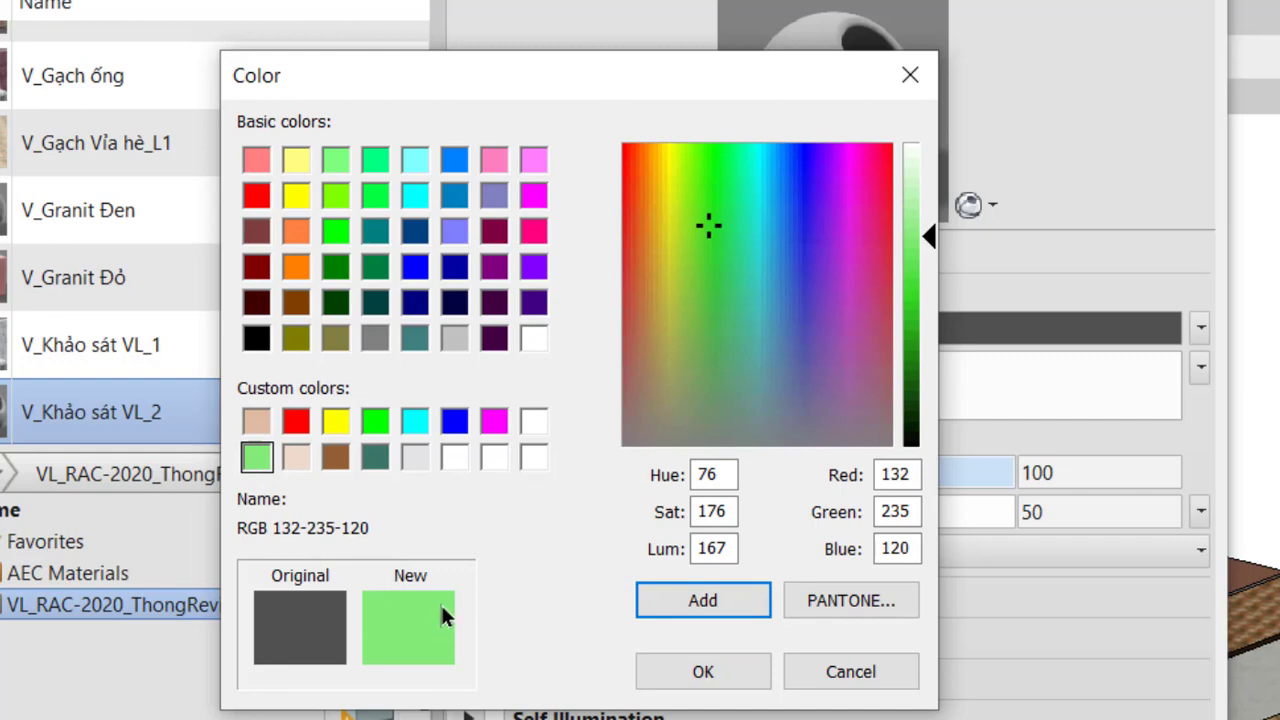
{"action": "left_click", "coordinate": [703, 671]}
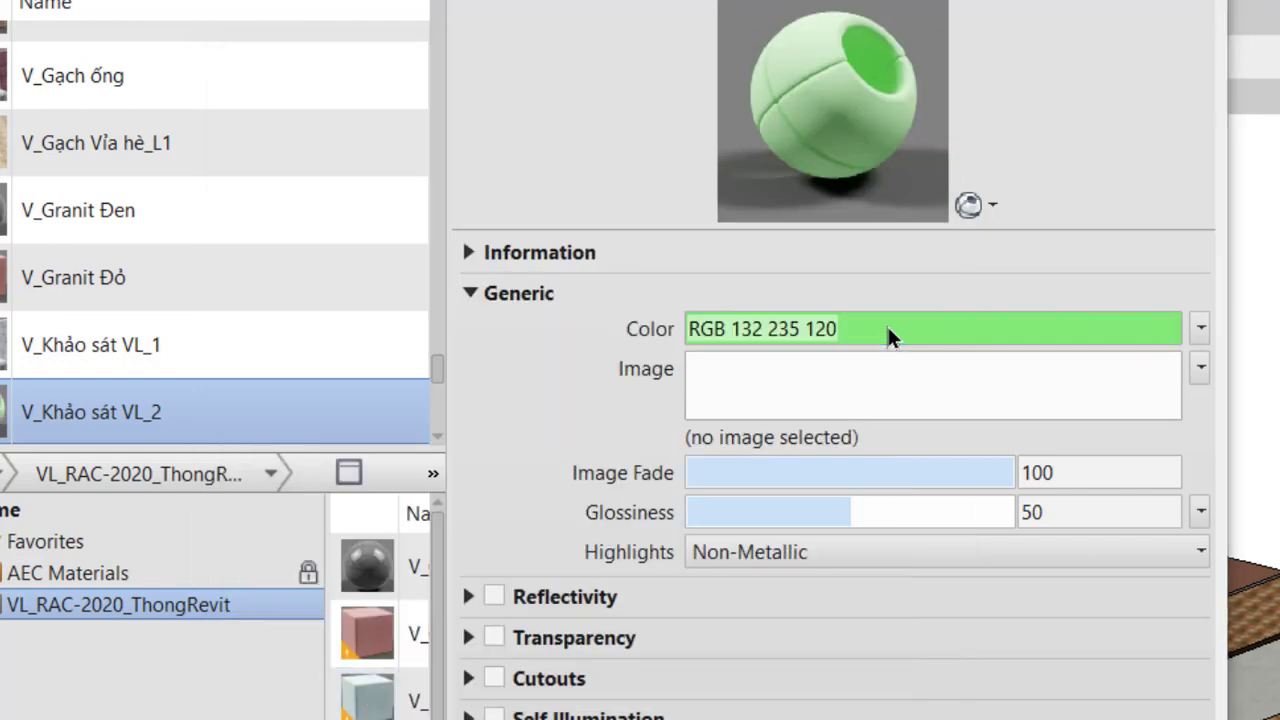
{"action": "left_click", "coordinate": [886, 325]}
- Apply a mint green, then replace it with the light green custom swatch RGB 132 235 120
{"action": "left_click", "coordinate": [737, 289]}
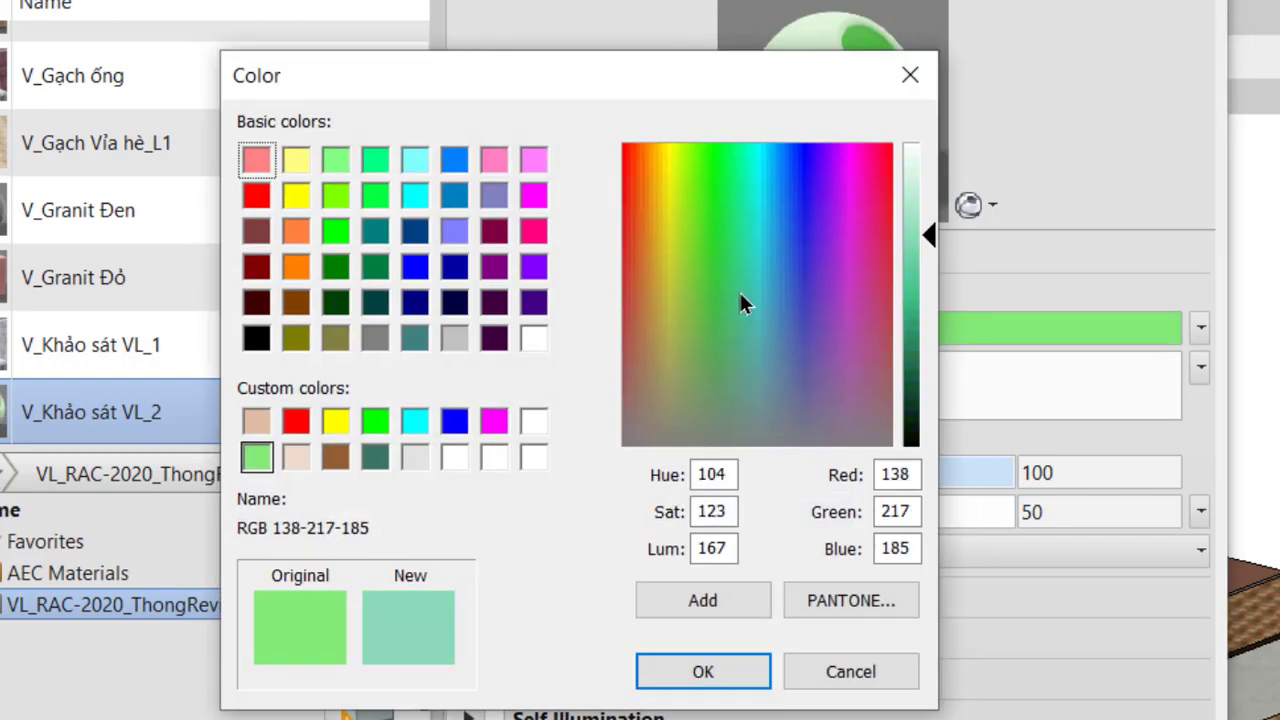
{"action": "left_click", "coordinate": [760, 674]}
{"action": "left_click", "coordinate": [925, 327]}
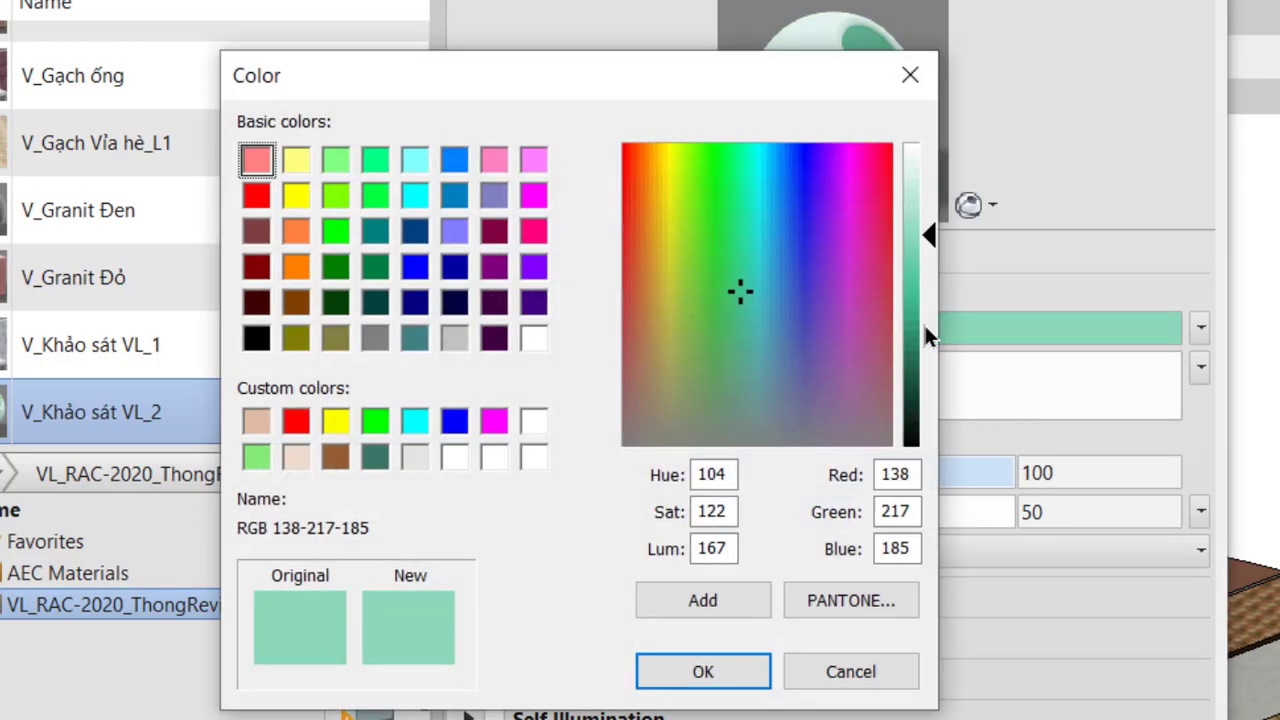
{"action": "left_click", "coordinate": [255, 456]}
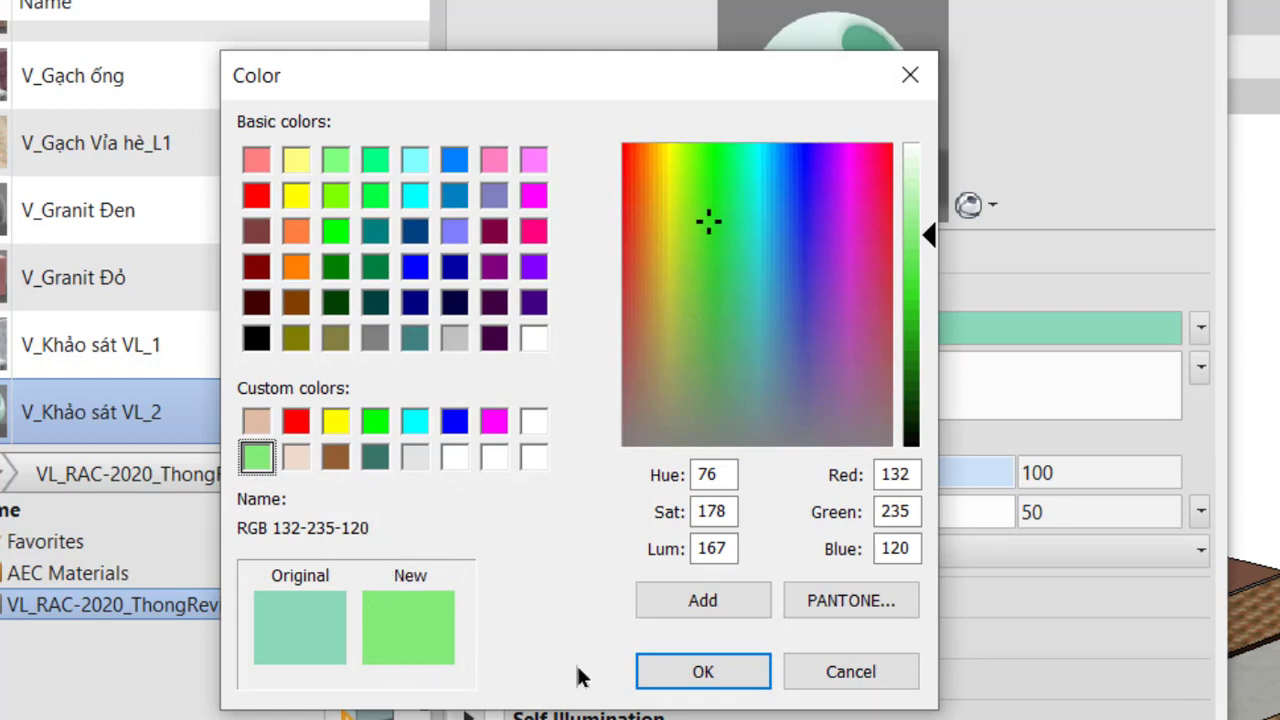
{"action": "left_click", "coordinate": [852, 607]}
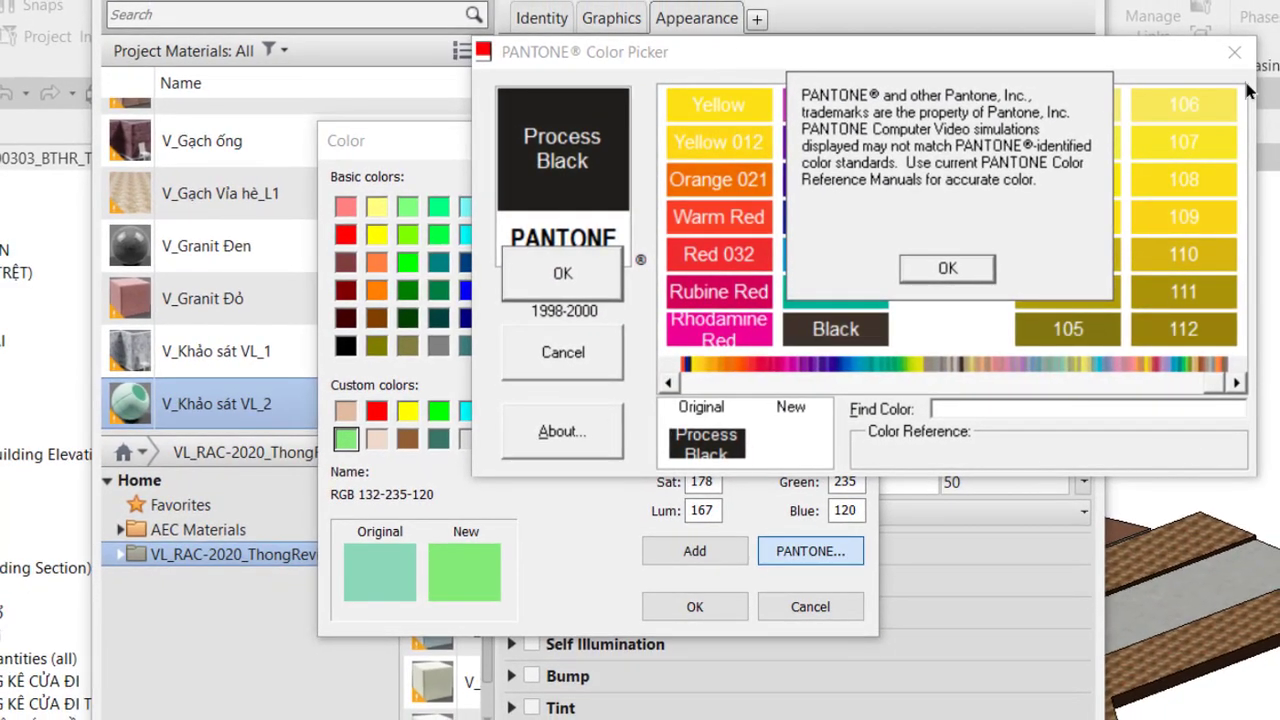
{"action": "left_click", "coordinate": [1230, 56]}
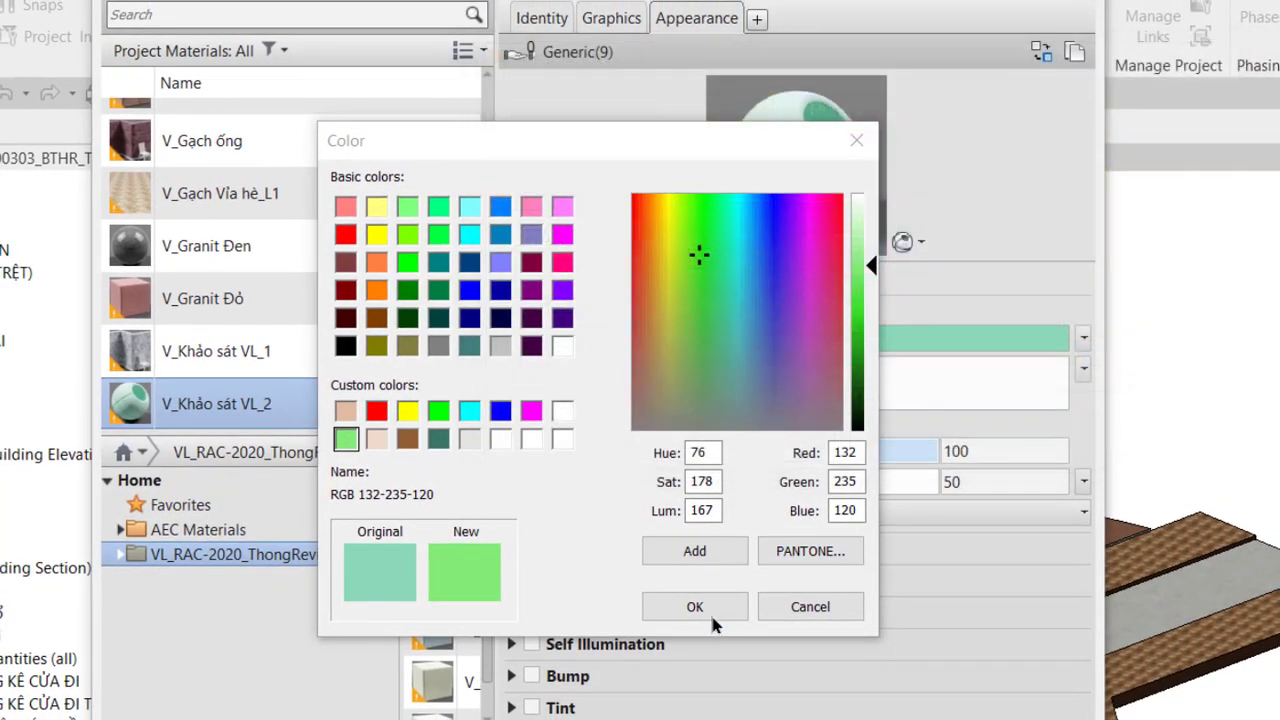
{"action": "left_click", "coordinate": [712, 607]}
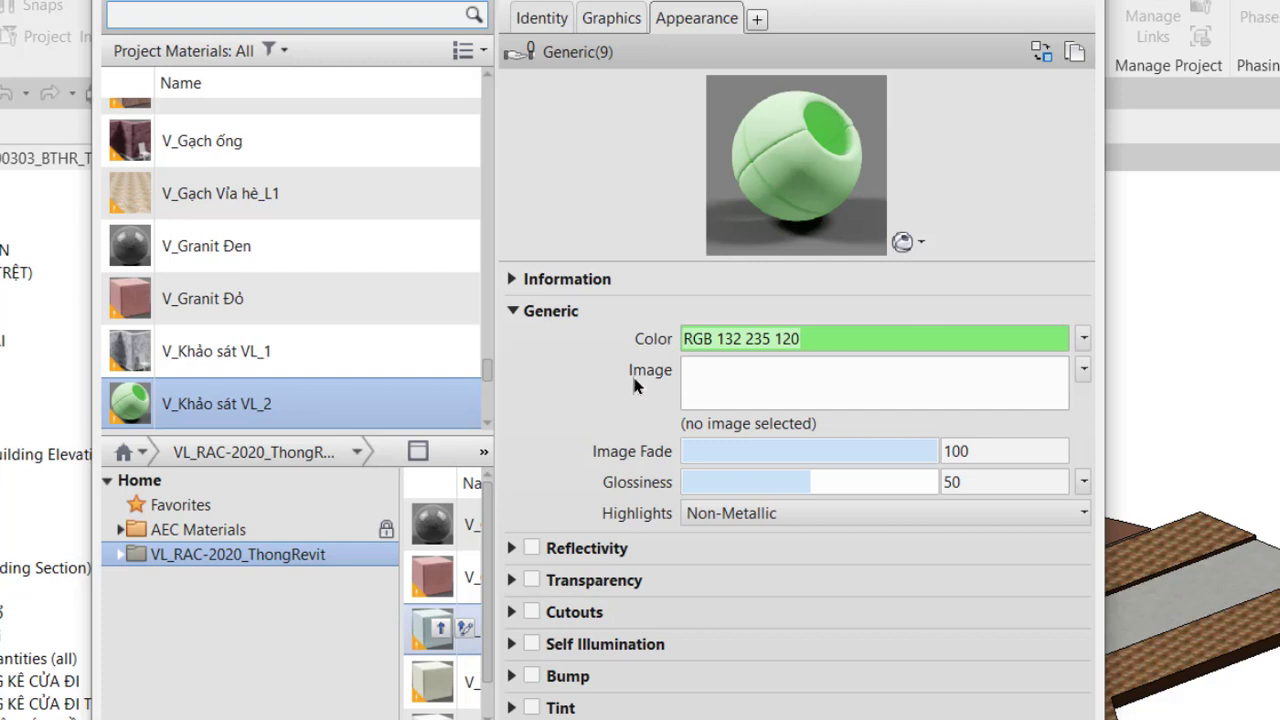
- Use a Checker image for the generic appearance and preview the material on a cube
{"action": "left_click", "coordinate": [1083, 370]}
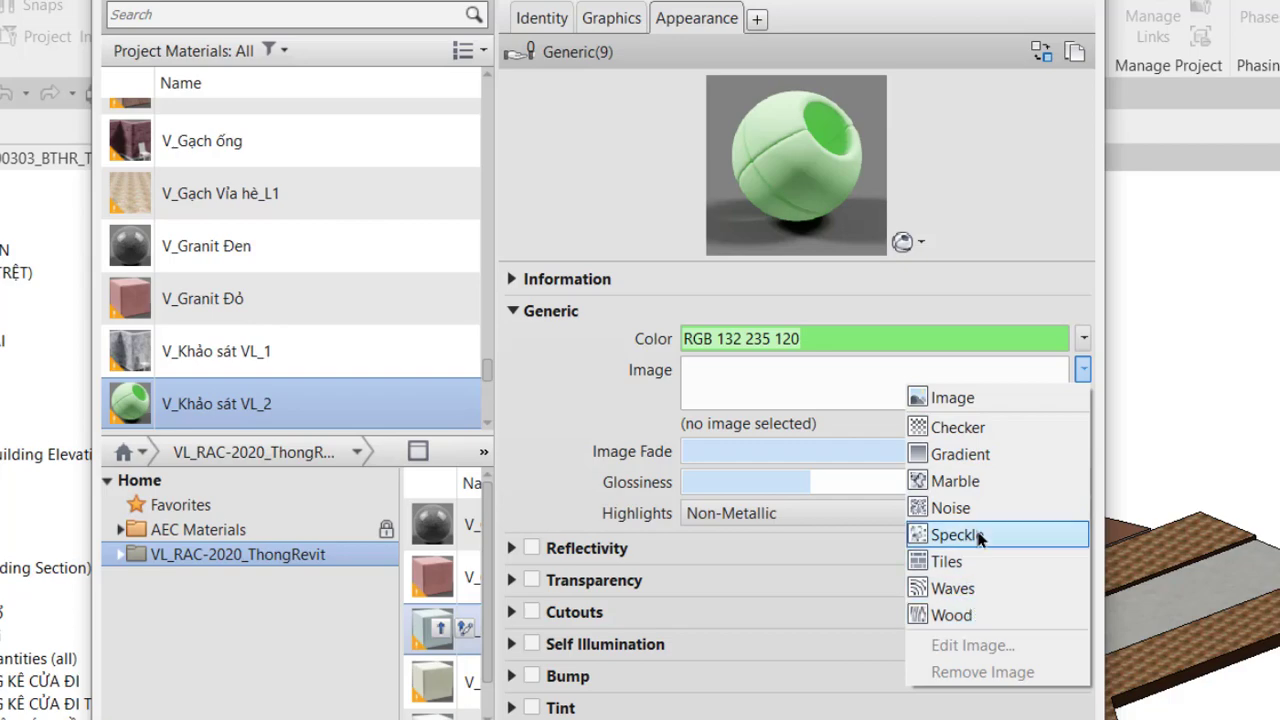
{"action": "left_click", "coordinate": [962, 428]}
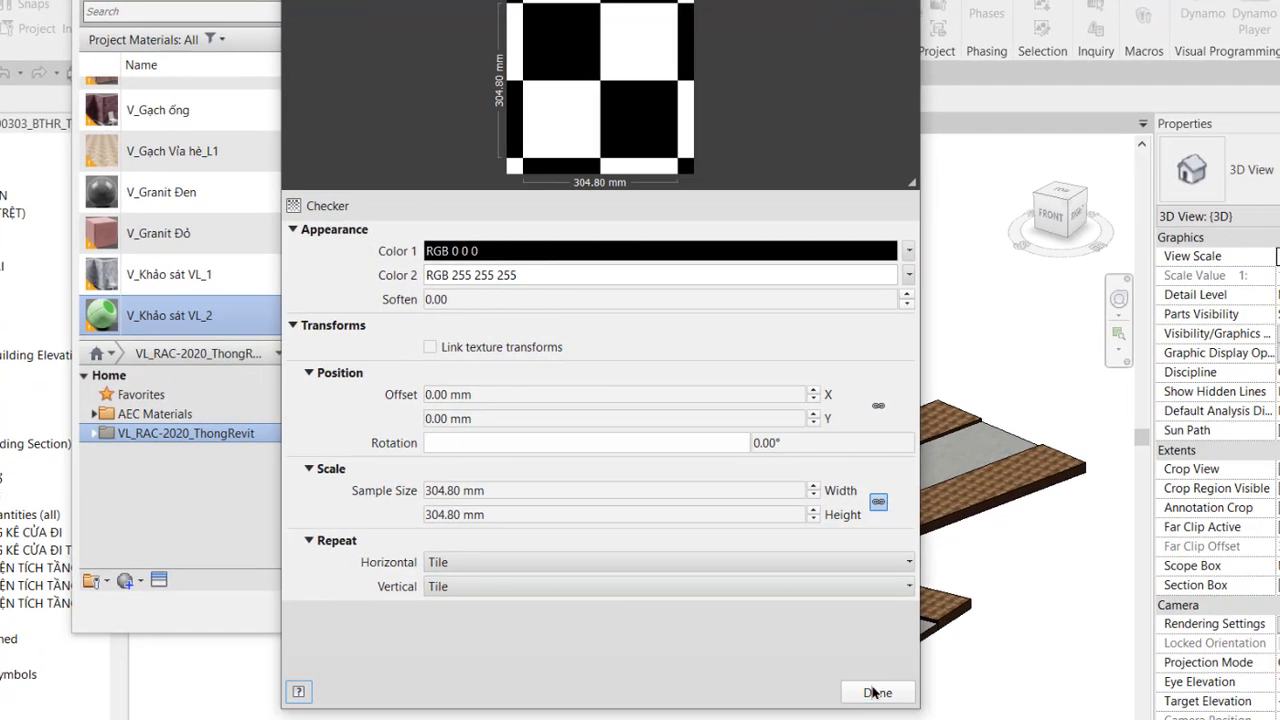
{"action": "left_click", "coordinate": [876, 692]}
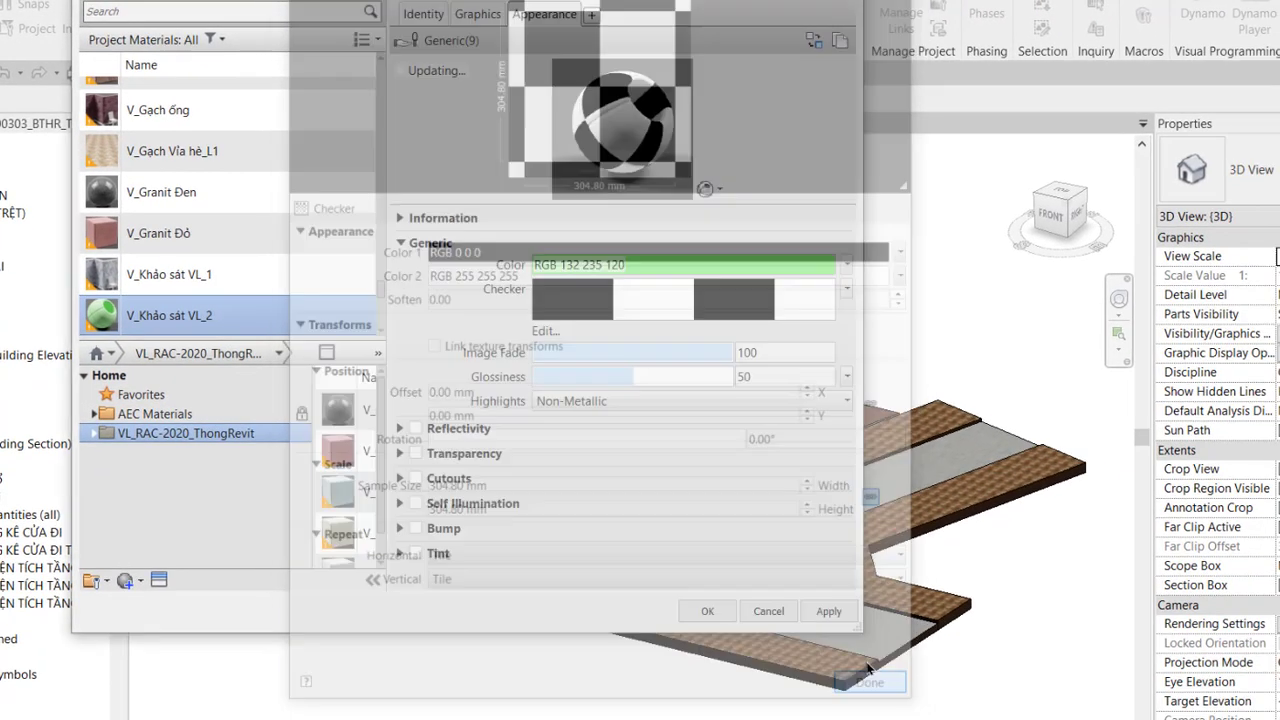
{"action": "left_click", "coordinate": [721, 192]}
{"action": "mouse_move", "coordinate": [616, 211]}
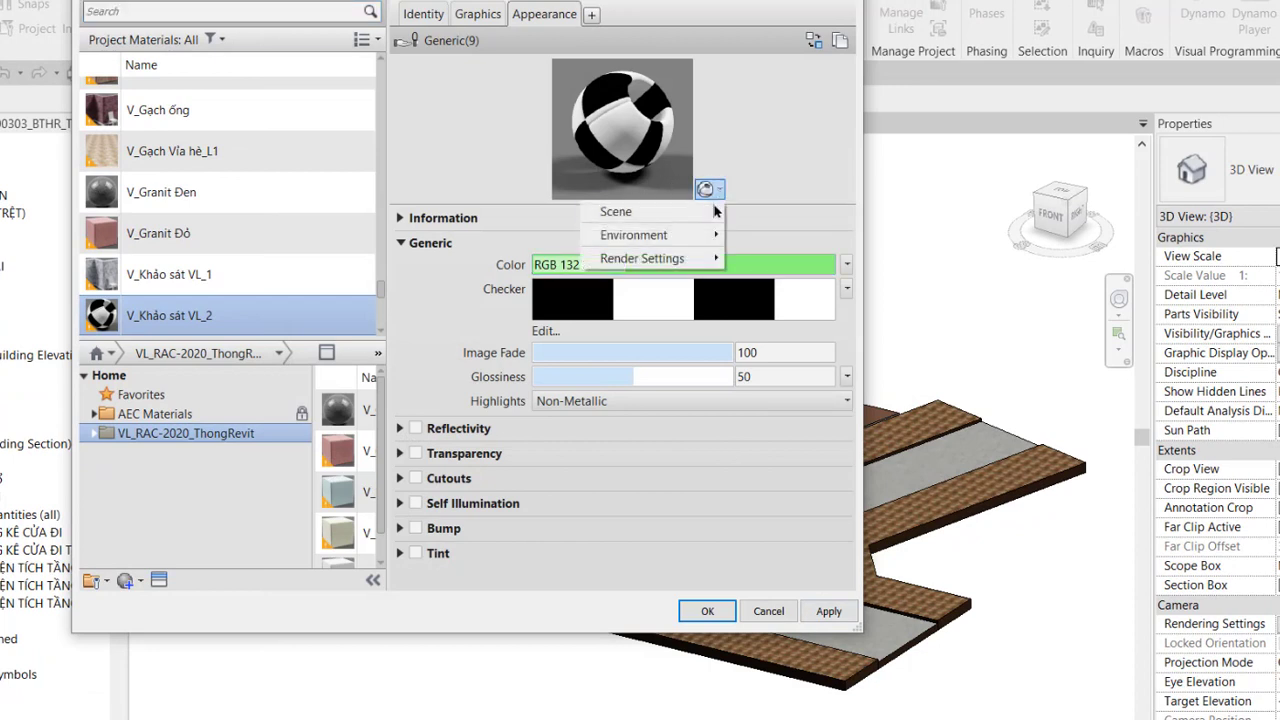
{"action": "left_click", "coordinate": [775, 231]}
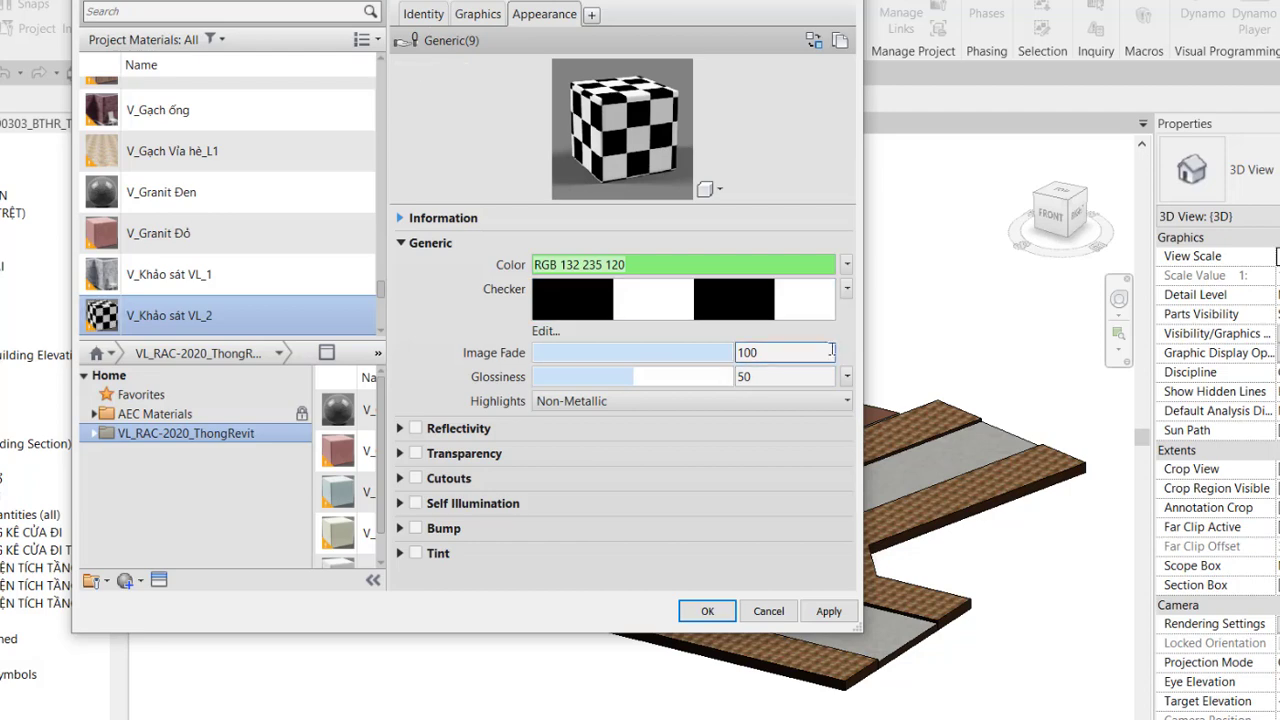
- Cancel the image file browser, then inspect the V_Gạch ống material's image file
{"action": "left_click", "coordinate": [846, 290]}
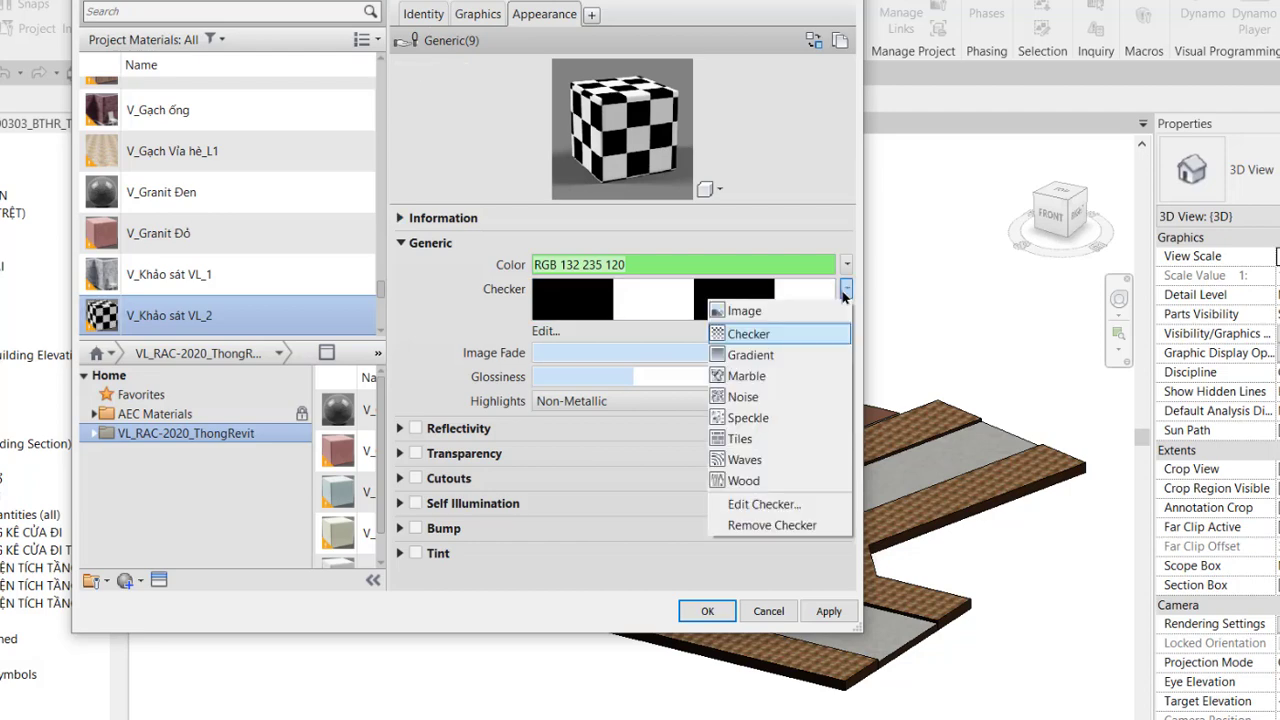
{"action": "left_click", "coordinate": [783, 311]}
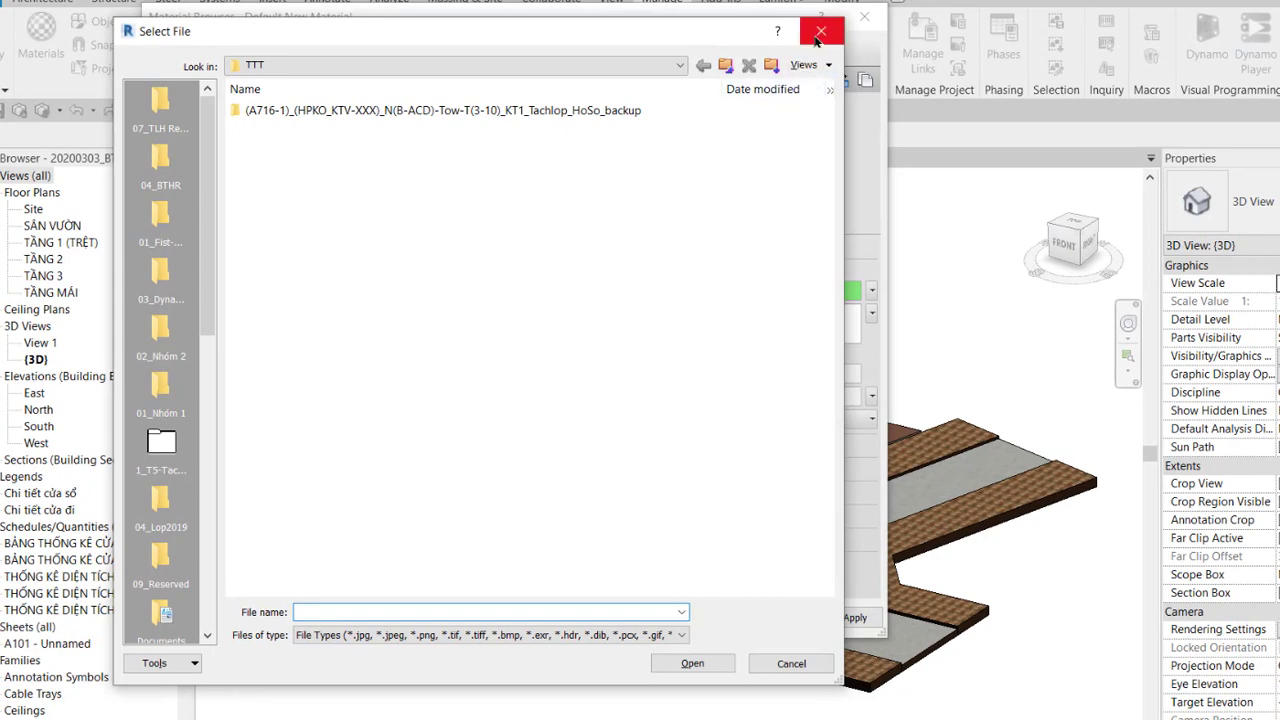
{"action": "left_click", "coordinate": [821, 31]}
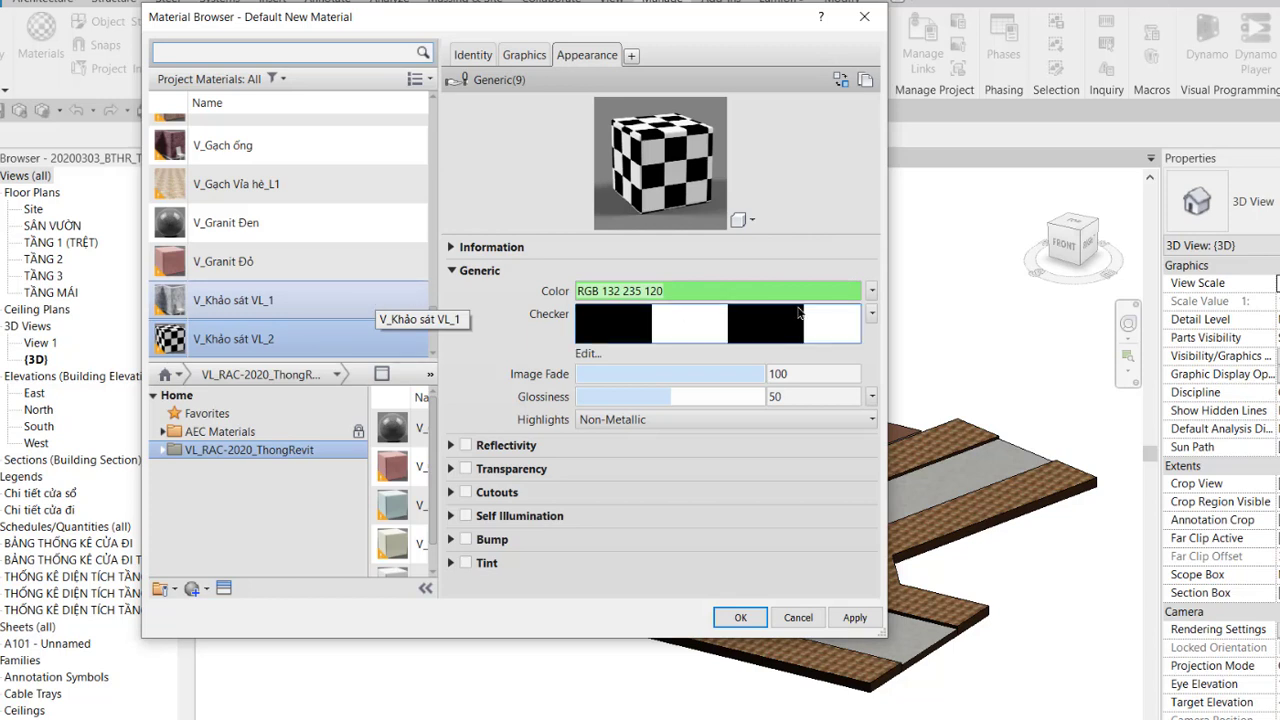
{"action": "left_click", "coordinate": [871, 313]}
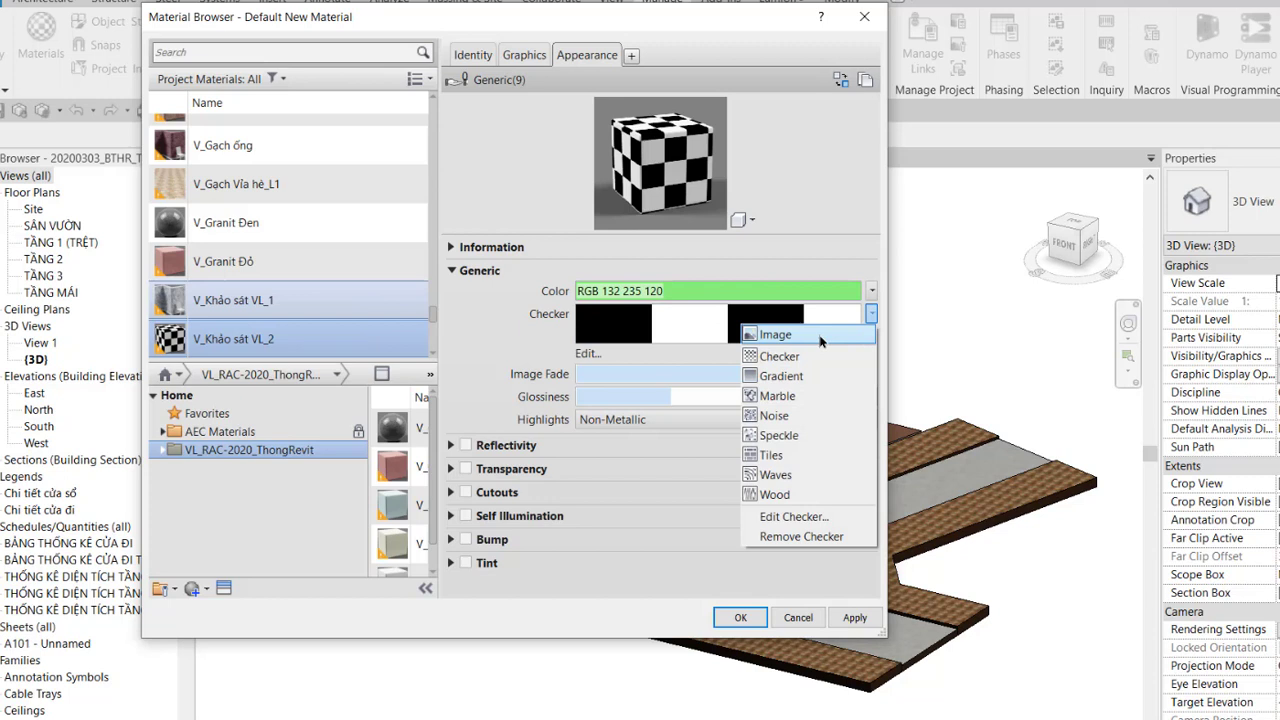
{"action": "left_click", "coordinate": [280, 150]}
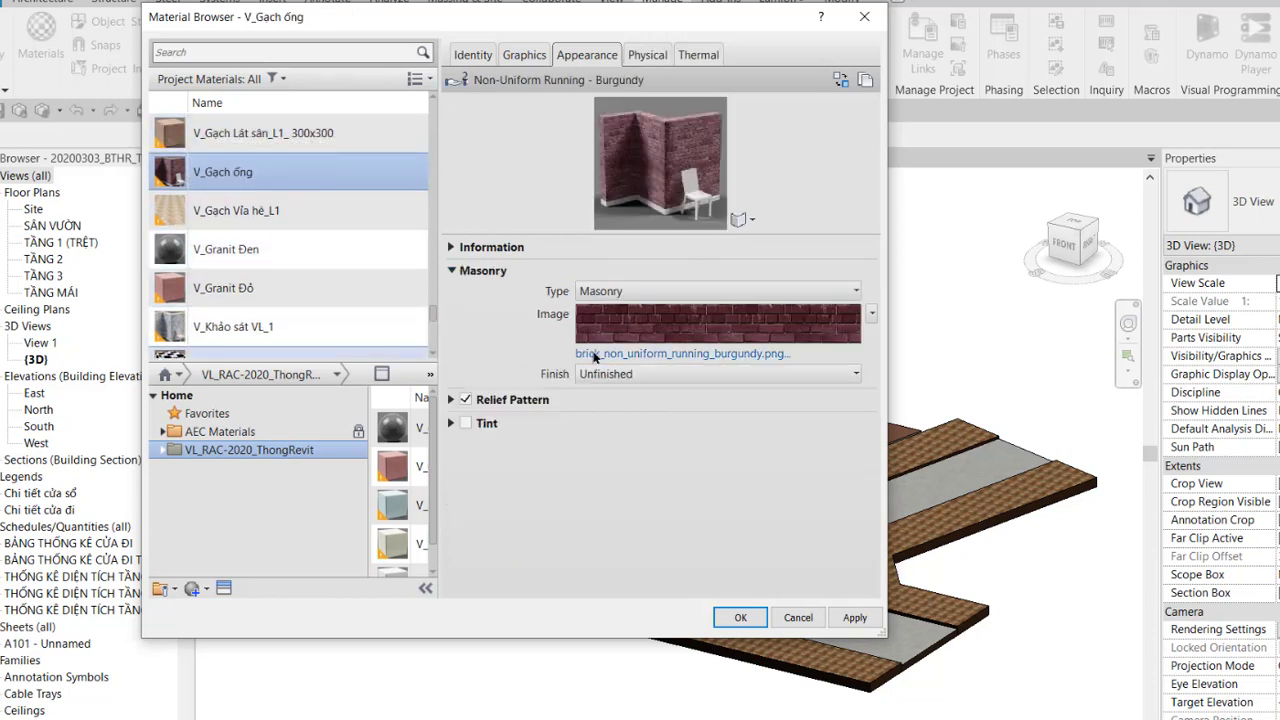
{"action": "left_click", "coordinate": [679, 356]}
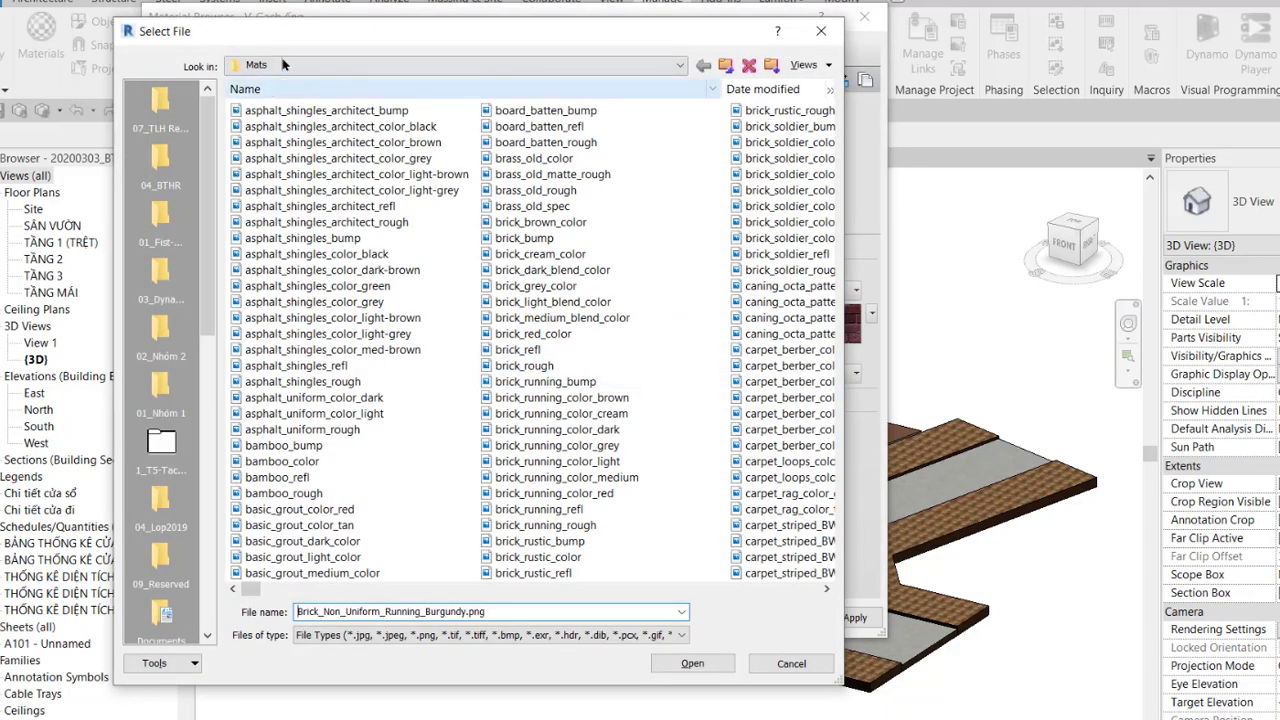
{"action": "left_click", "coordinate": [821, 31]}
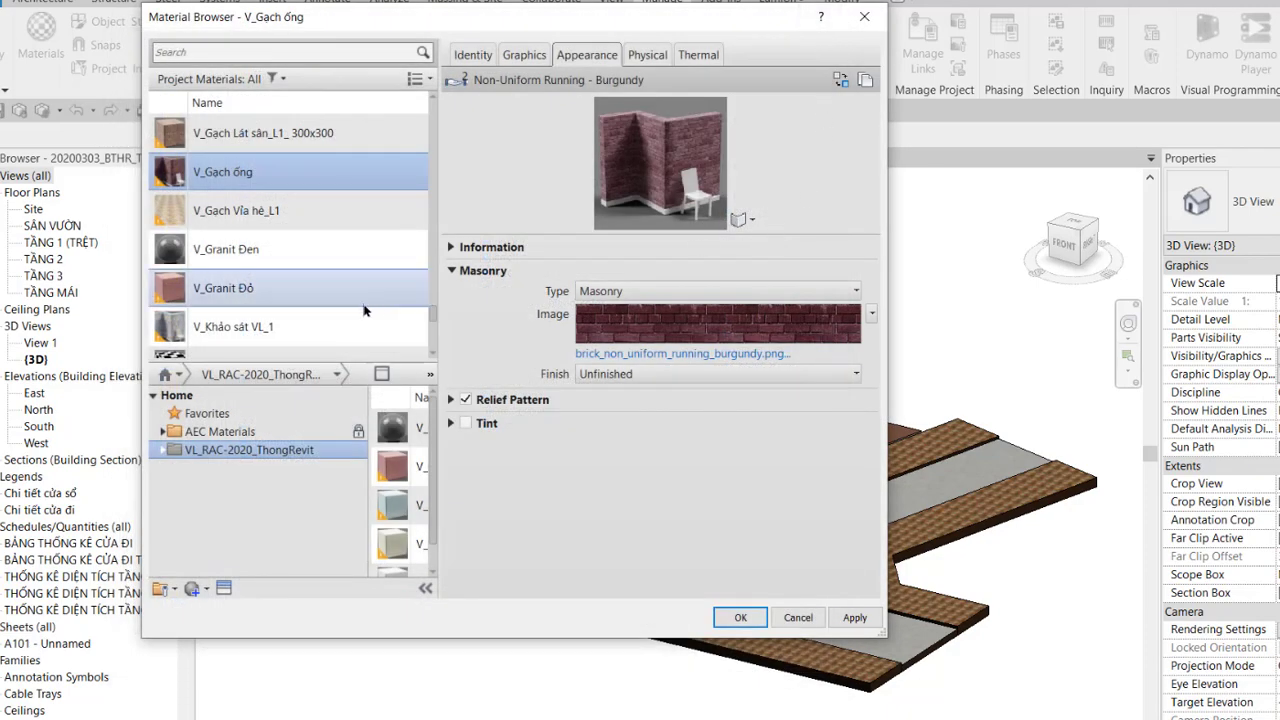
{"action": "scroll", "coordinate": [335, 332], "scroll_direction": "down", "scroll_amount": 1}
- Return to V_Khảo sát VL_2 and open then cancel the image file browser again
{"action": "left_click", "coordinate": [330, 265]}
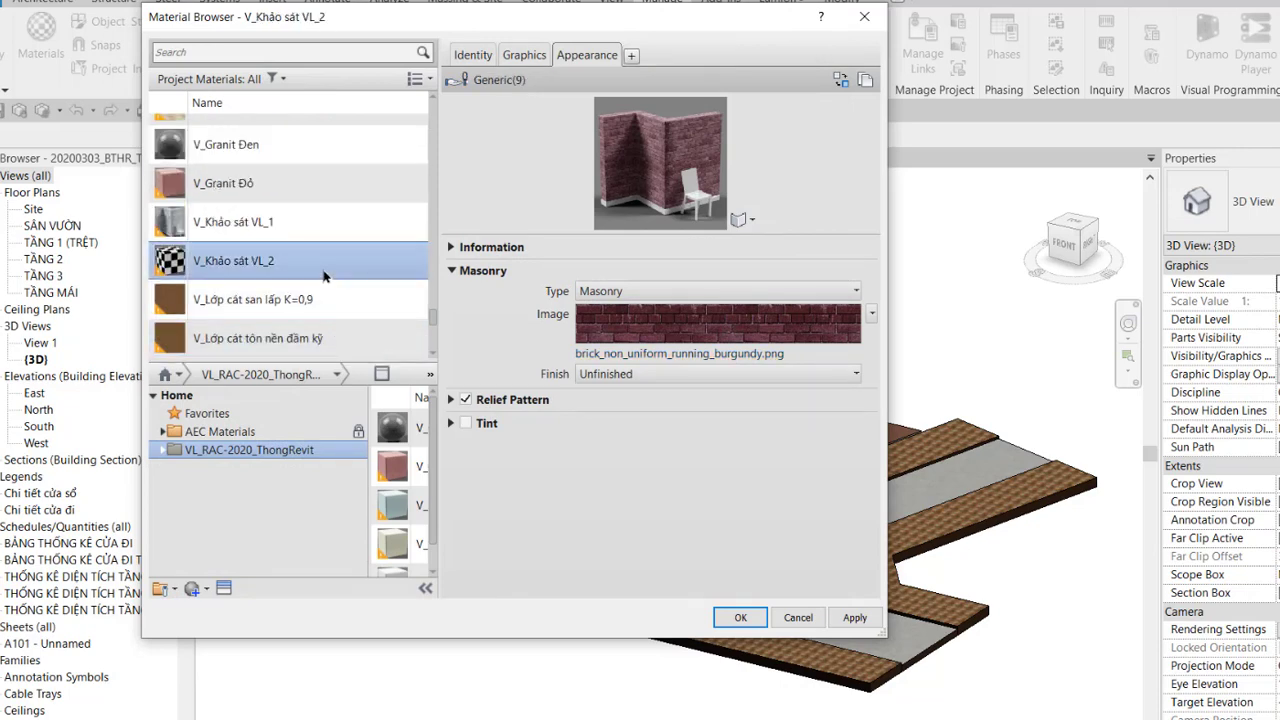
{"action": "left_click", "coordinate": [871, 314]}
{"action": "left_click", "coordinate": [853, 336]}
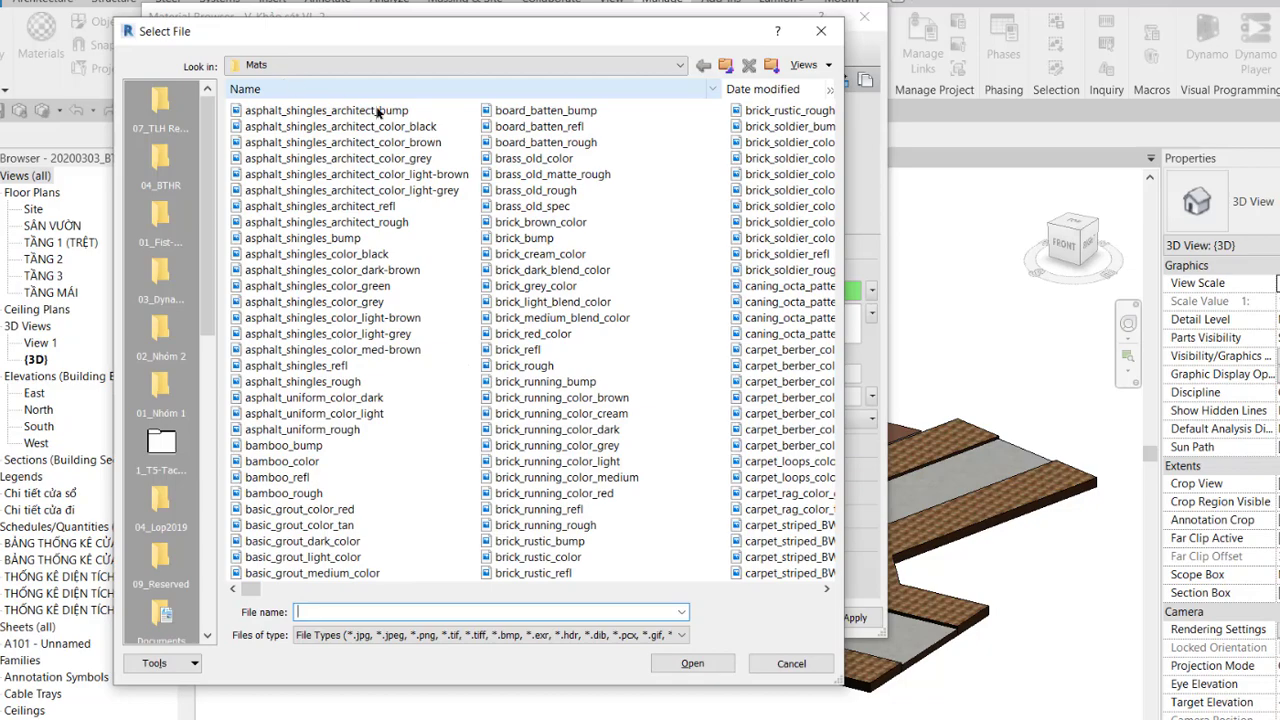
{"action": "left_click", "coordinate": [821, 38]}
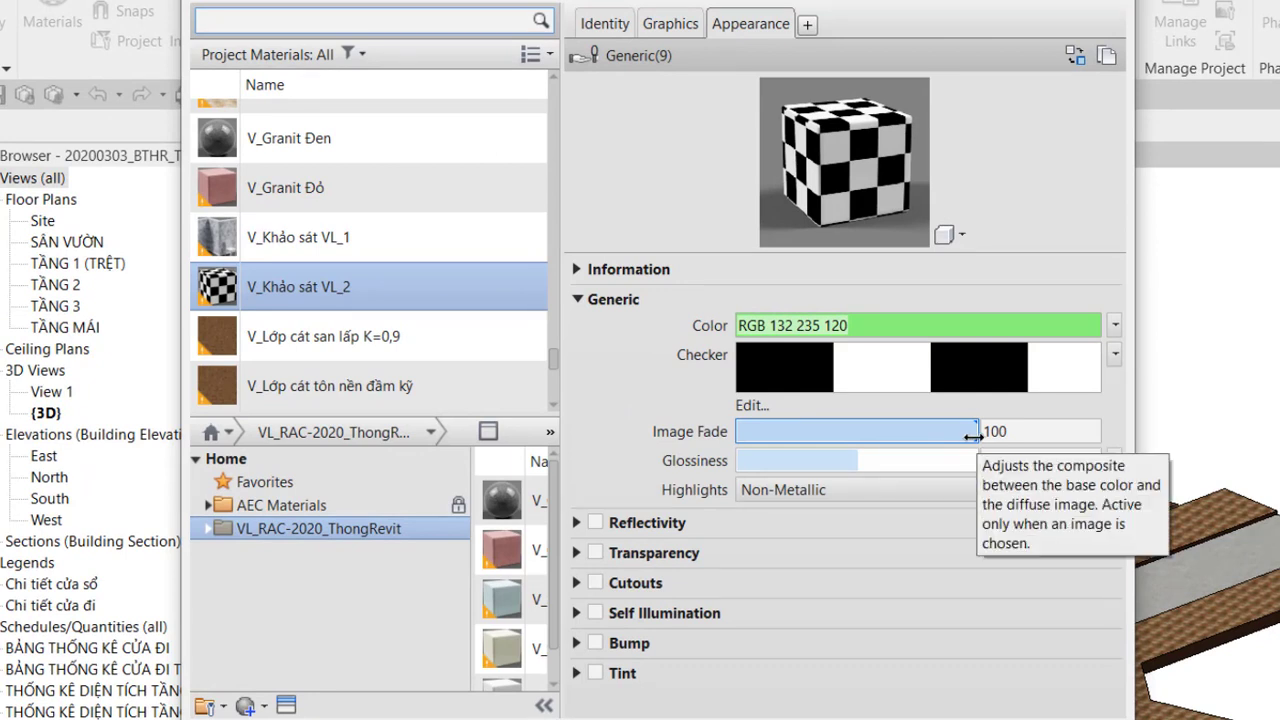
- Test lower Image Fade values, leave it at 100, and enable Reflectivity
{"action": "left_click_drag", "start_coordinate": [971, 435], "coordinate": [885, 437]}
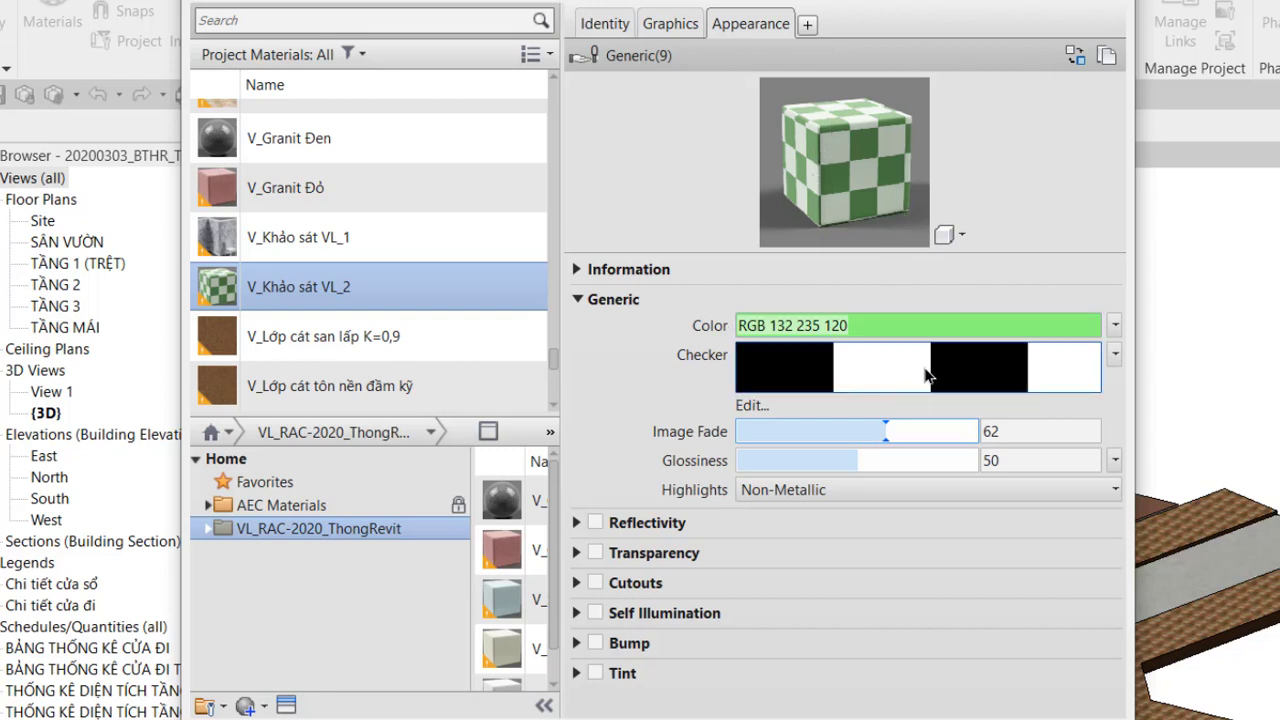
{"action": "mouse_move", "coordinate": [887, 435]}
{"action": "left_mouse_down"}
{"action": "mouse_move", "coordinate": [846, 431]}
{"action": "mouse_move", "coordinate": [1000, 431]}
{"action": "left_mouse_up"}
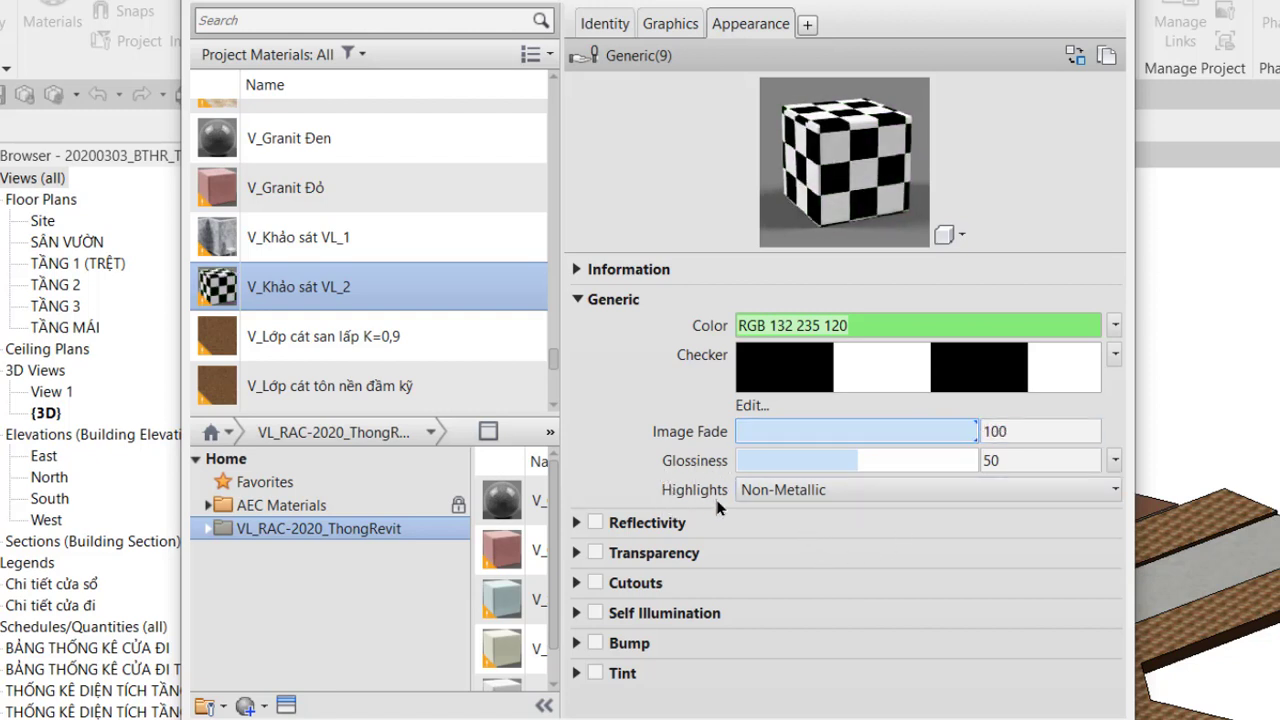
{"action": "left_click", "coordinate": [595, 522]}
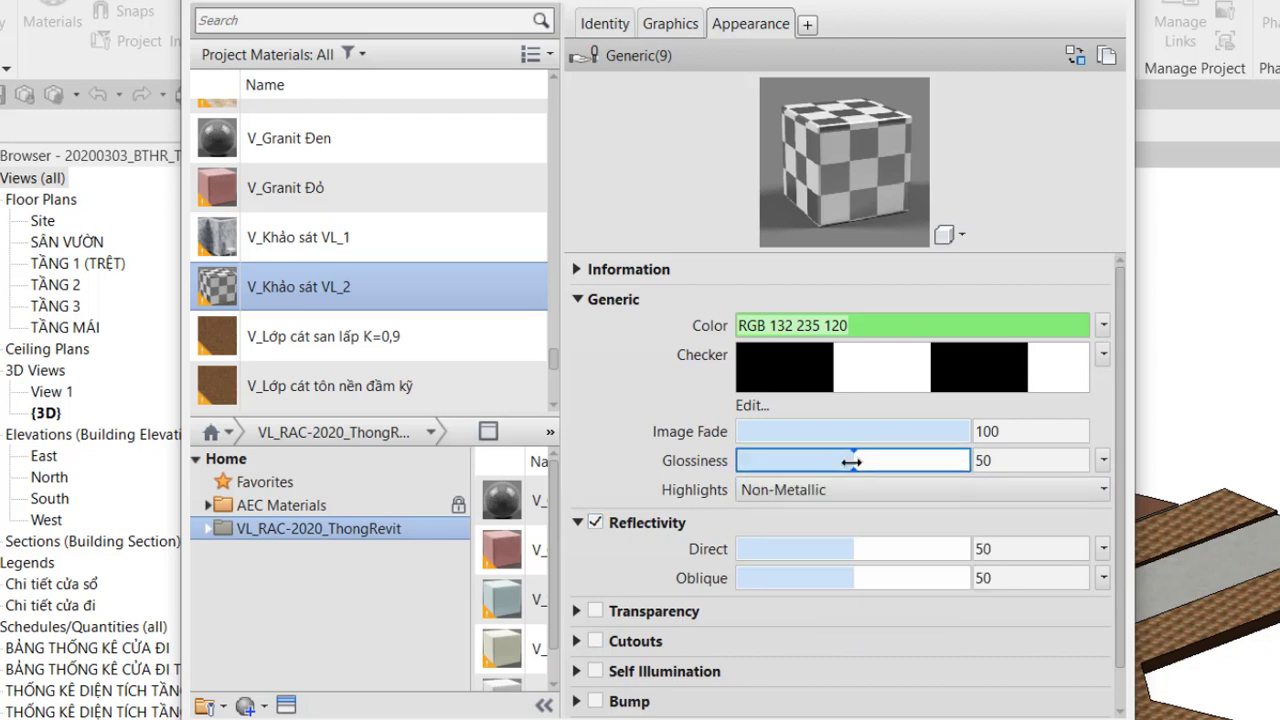
- Set Glossiness 59, Non-Metallic highlights, Direct 36, Oblique 32, and enable Transparency at 30
{"action": "mouse_move", "coordinate": [851, 461]}
{"action": "left_mouse_down"}
{"action": "mouse_move", "coordinate": [950, 469]}
{"action": "mouse_move", "coordinate": [875, 466]}
{"action": "left_mouse_up"}
{"action": "left_click", "coordinate": [960, 492]}
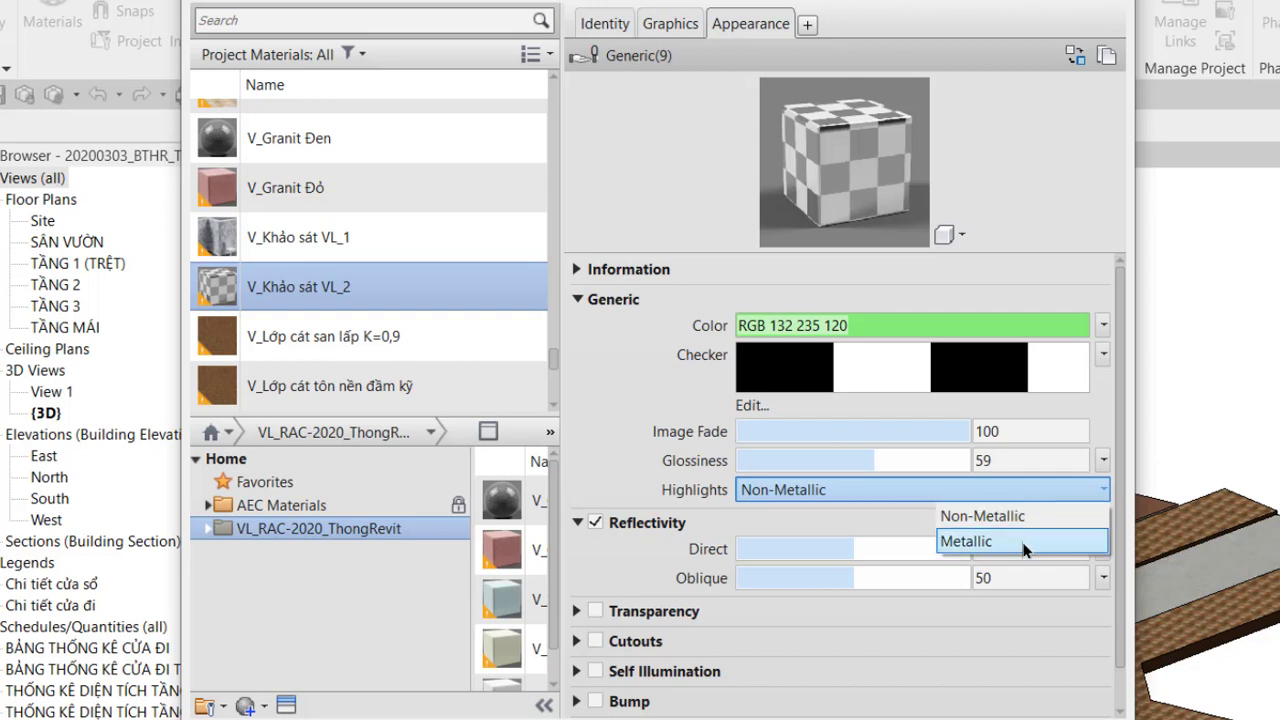
{"action": "left_click", "coordinate": [829, 692]}
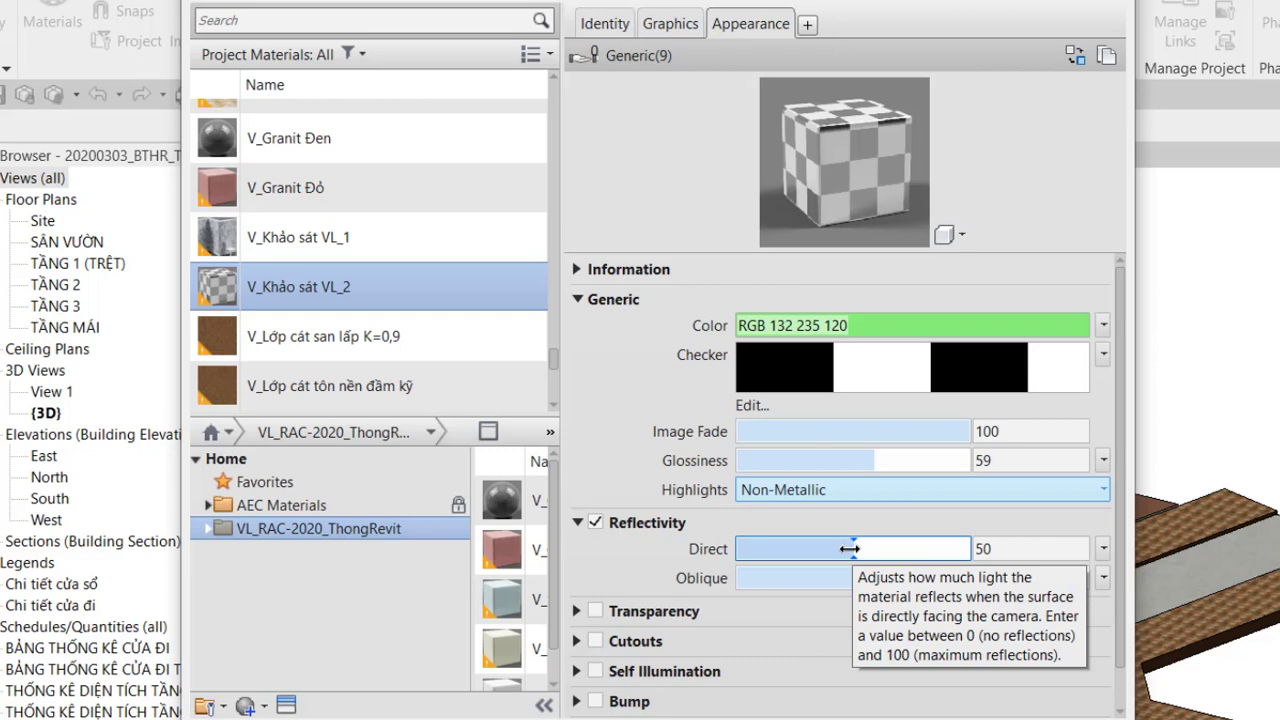
{"action": "mouse_move", "coordinate": [849, 549]}
{"action": "left_mouse_down"}
{"action": "mouse_move", "coordinate": [937, 549]}
{"action": "mouse_move", "coordinate": [820, 549]}
{"action": "mouse_move", "coordinate": [915, 580]}
{"action": "mouse_move", "coordinate": [808, 583]}
{"action": "left_mouse_up"}
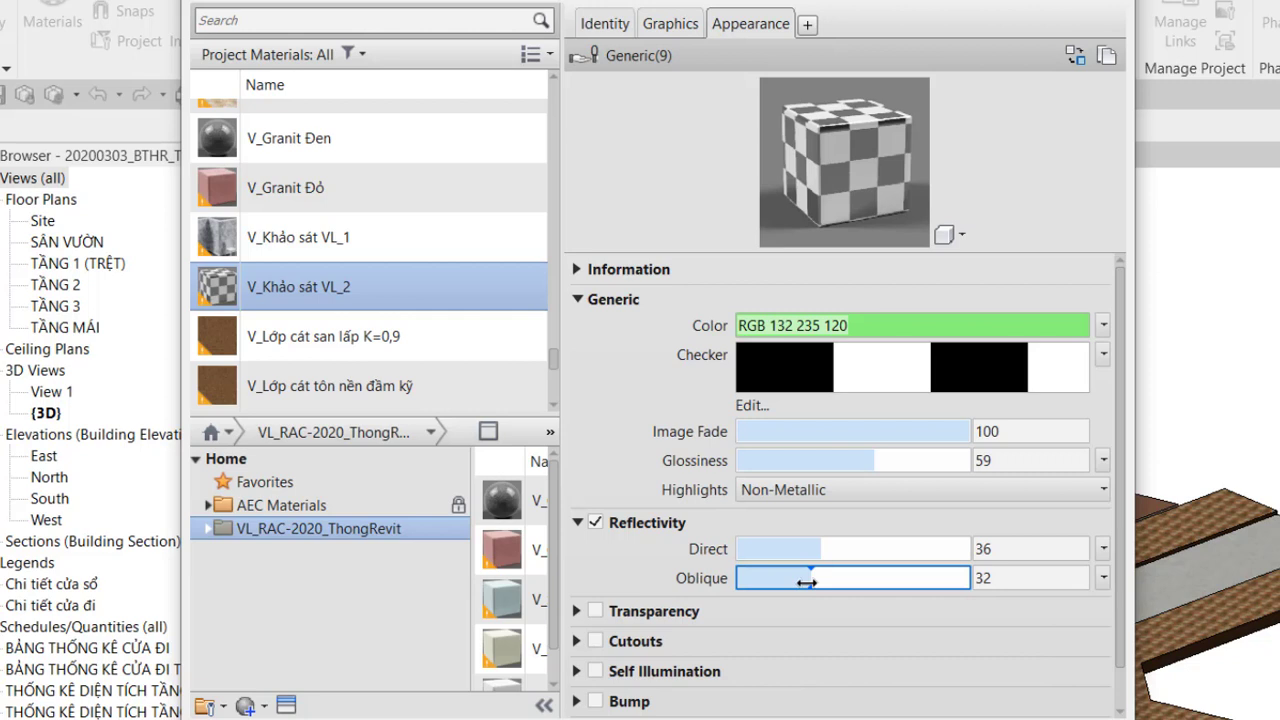
{"action": "left_click", "coordinate": [595, 611]}
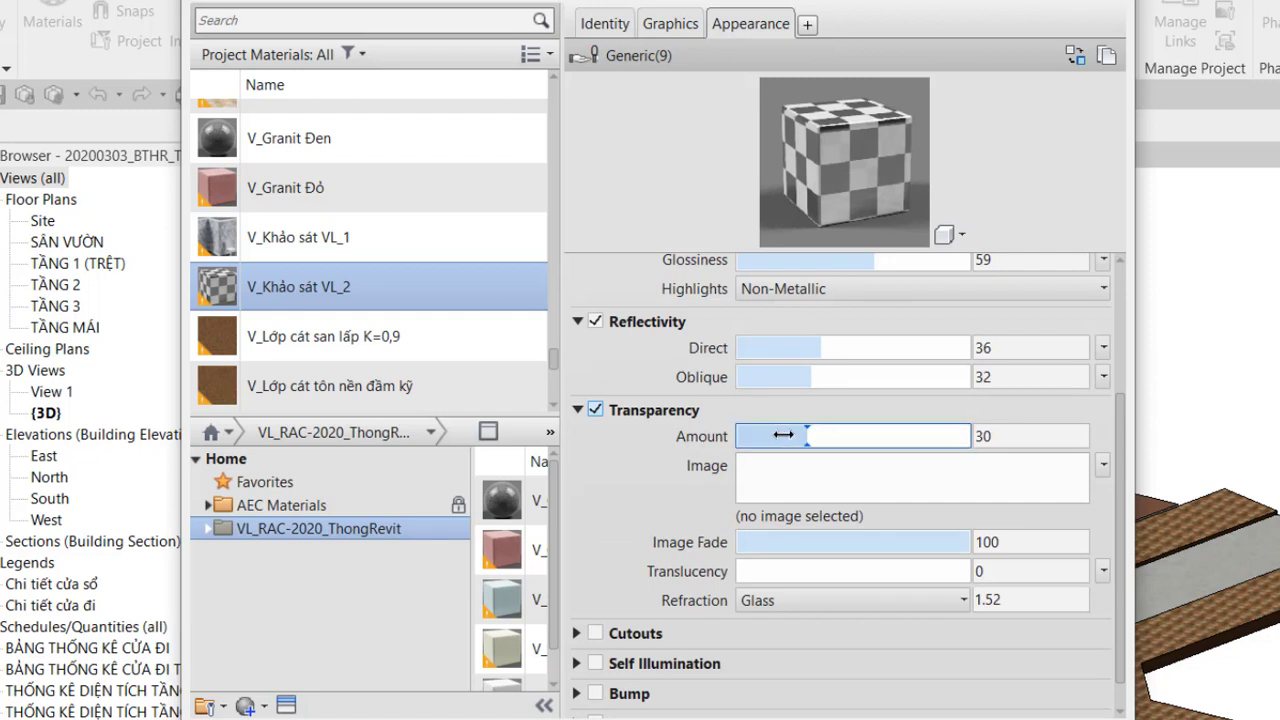
{"action": "mouse_move", "coordinate": [810, 437]}
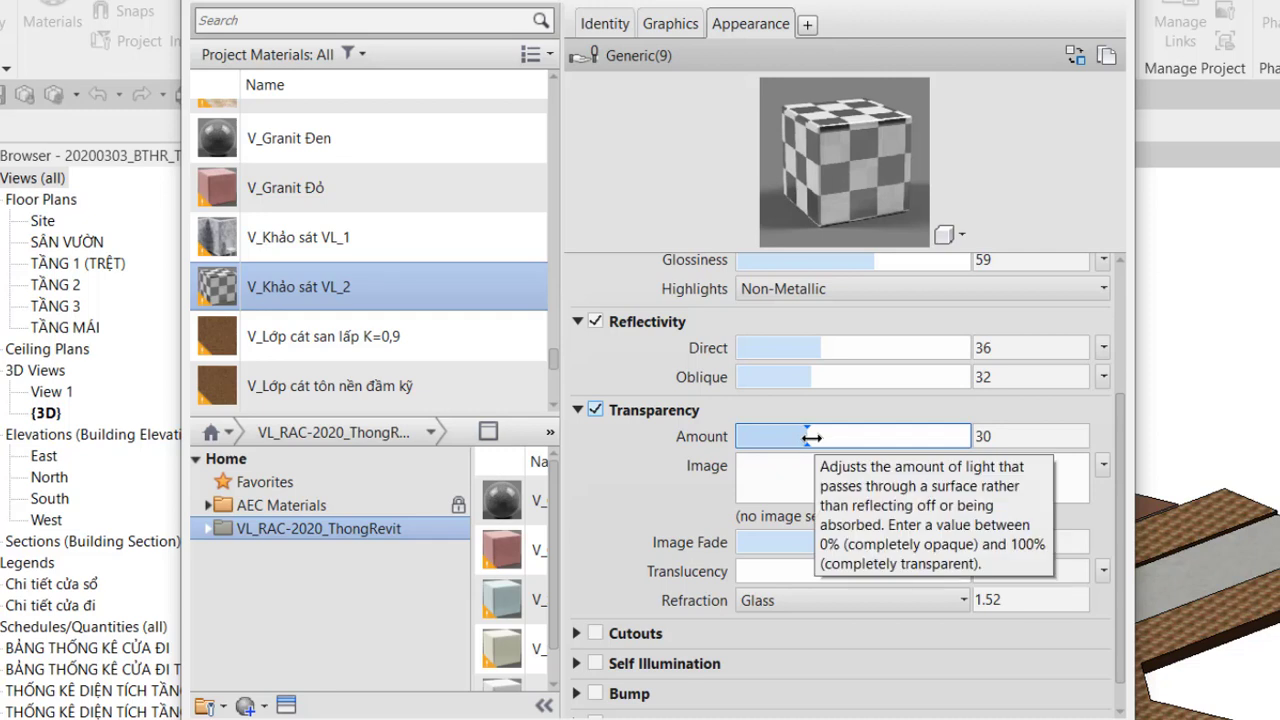
- Set Transparency Amount 21 and Translucency 29, leaving no image map and Glass refraction
{"action": "mouse_move", "coordinate": [811, 437]}
{"action": "left_mouse_down"}
{"action": "mouse_move", "coordinate": [916, 437]}
{"action": "mouse_move", "coordinate": [788, 435]}
{"action": "left_mouse_up"}
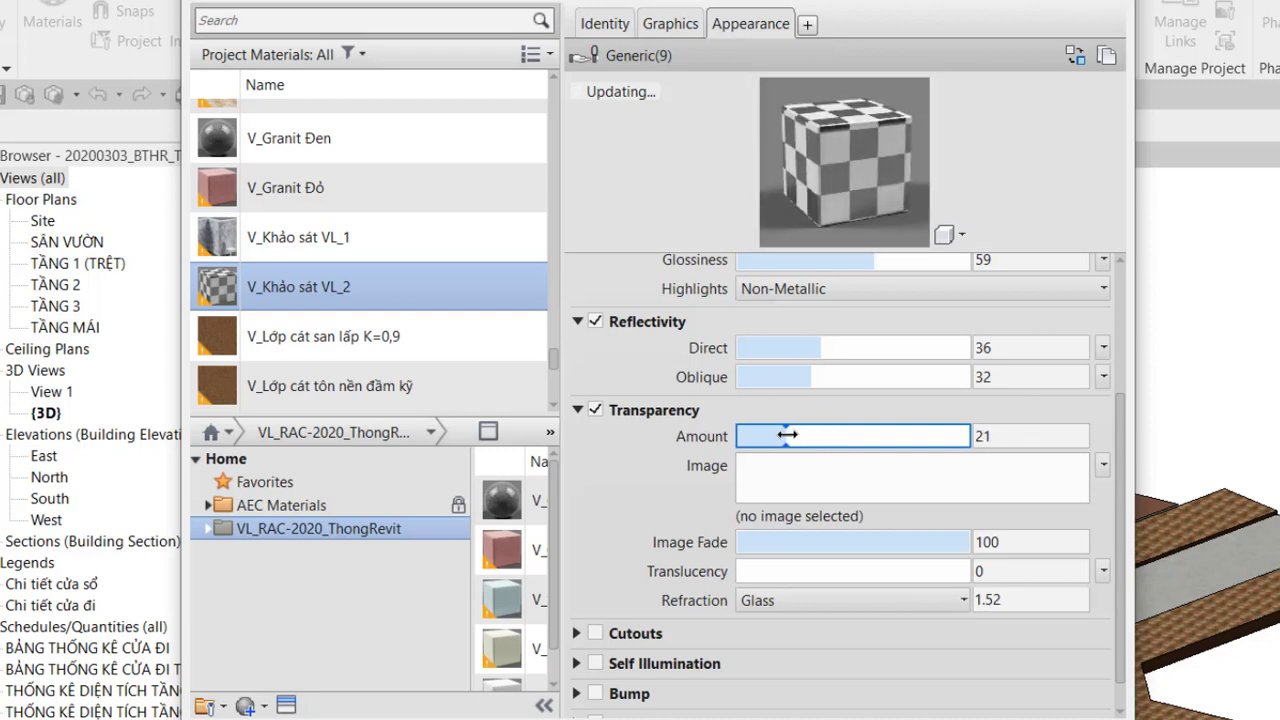
{"action": "left_click", "coordinate": [1103, 465]}
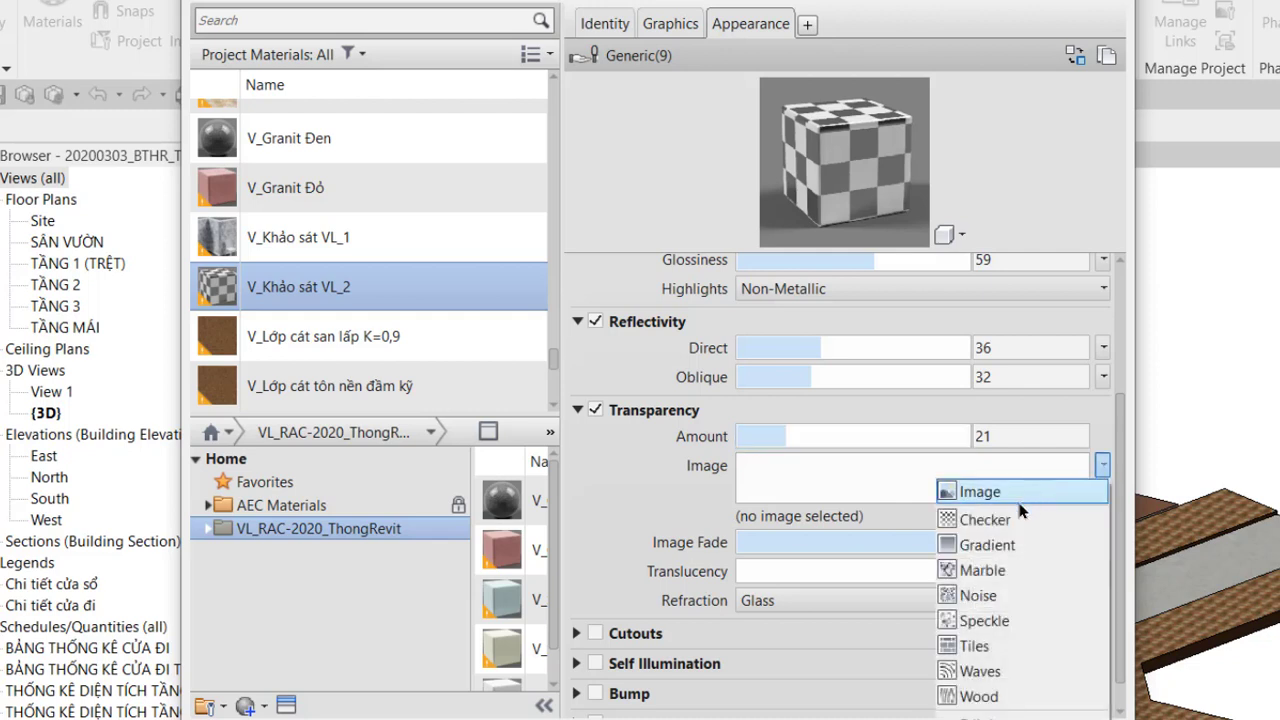
{"action": "left_click", "coordinate": [733, 543]}
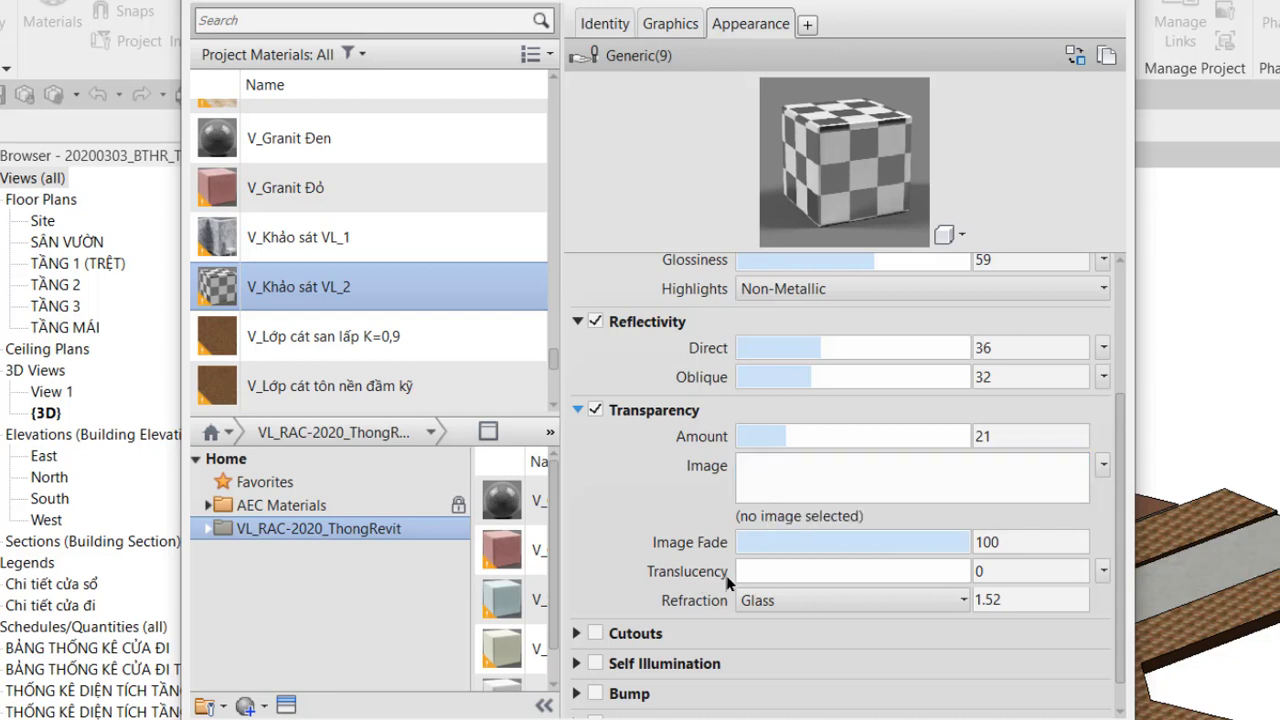
{"action": "left_click_drag", "start_coordinate": [737, 571], "coordinate": [813, 570]}
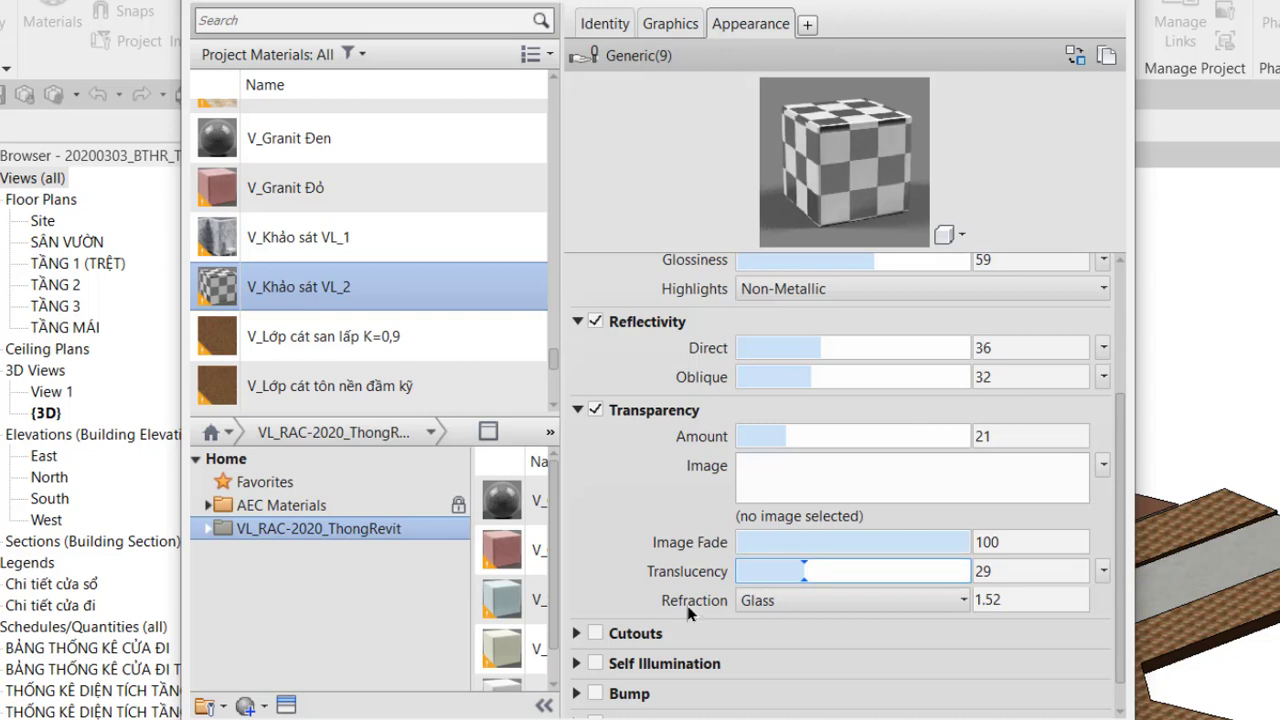
{"action": "left_click", "coordinate": [930, 600]}
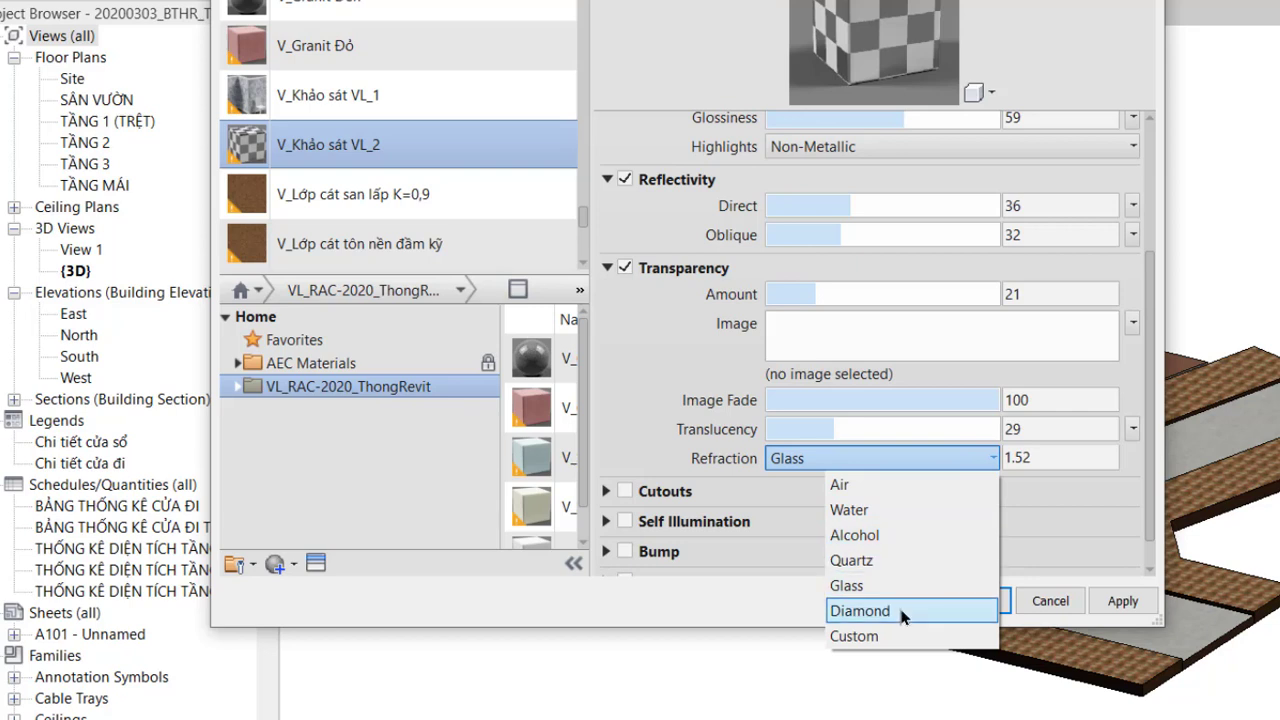
{"action": "left_click", "coordinate": [680, 452]}
- Collapse and switch off the Reflectivity and Transparency sections
{"action": "left_click", "coordinate": [607, 268]}
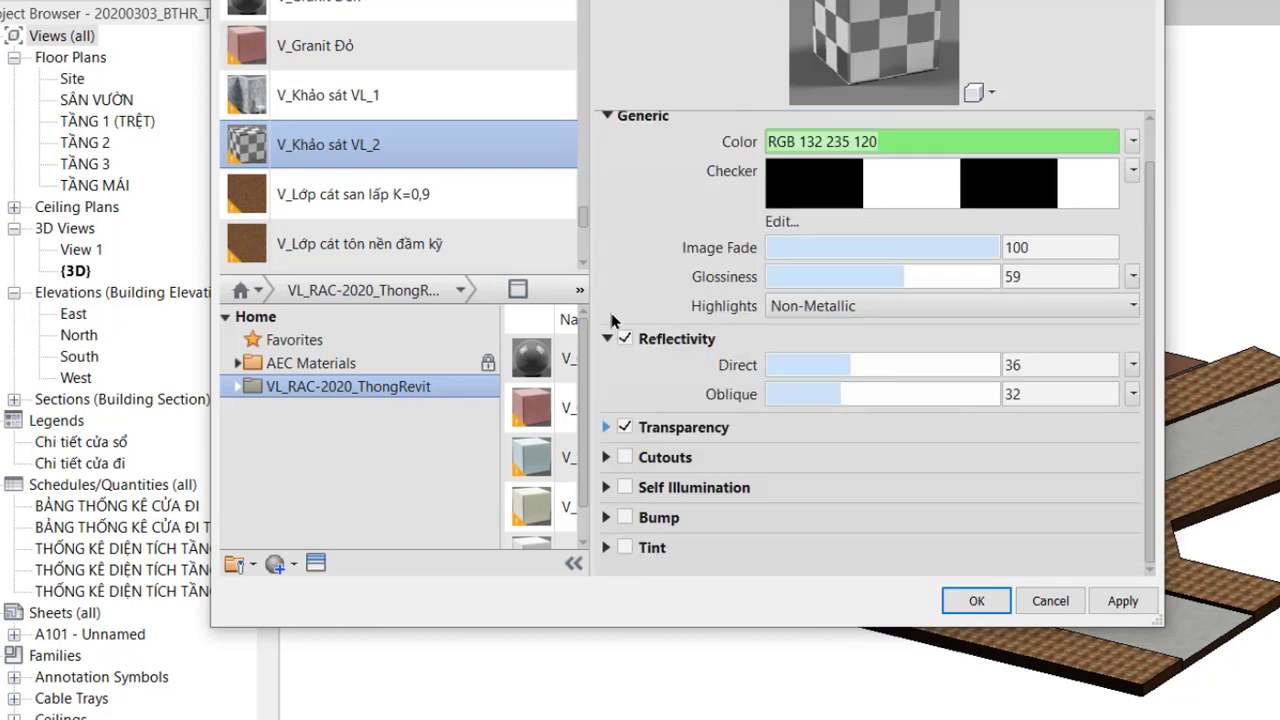
{"action": "left_click", "coordinate": [608, 322]}
{"action": "left_click", "coordinate": [624, 380]}
{"action": "left_click", "coordinate": [624, 411]}
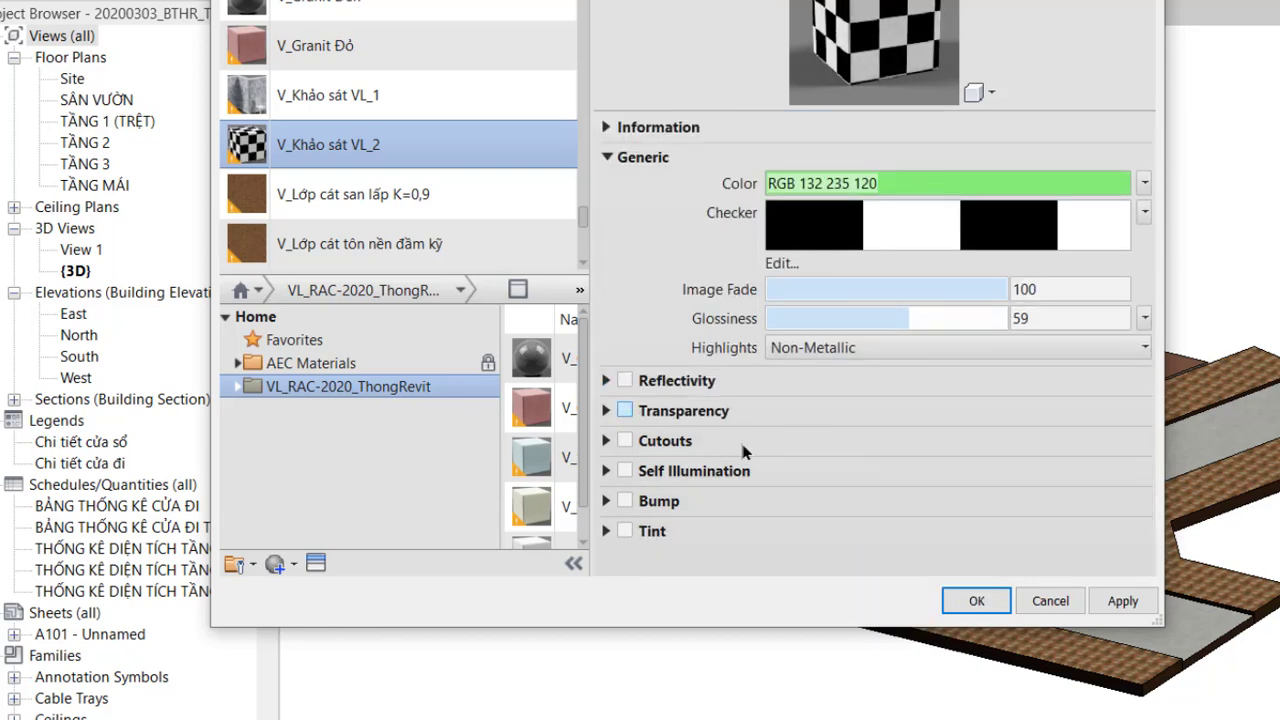
- Try a Checker cutout on the enlarged preview, then switch Cutouts off again
{"action": "left_click", "coordinate": [624, 441]}
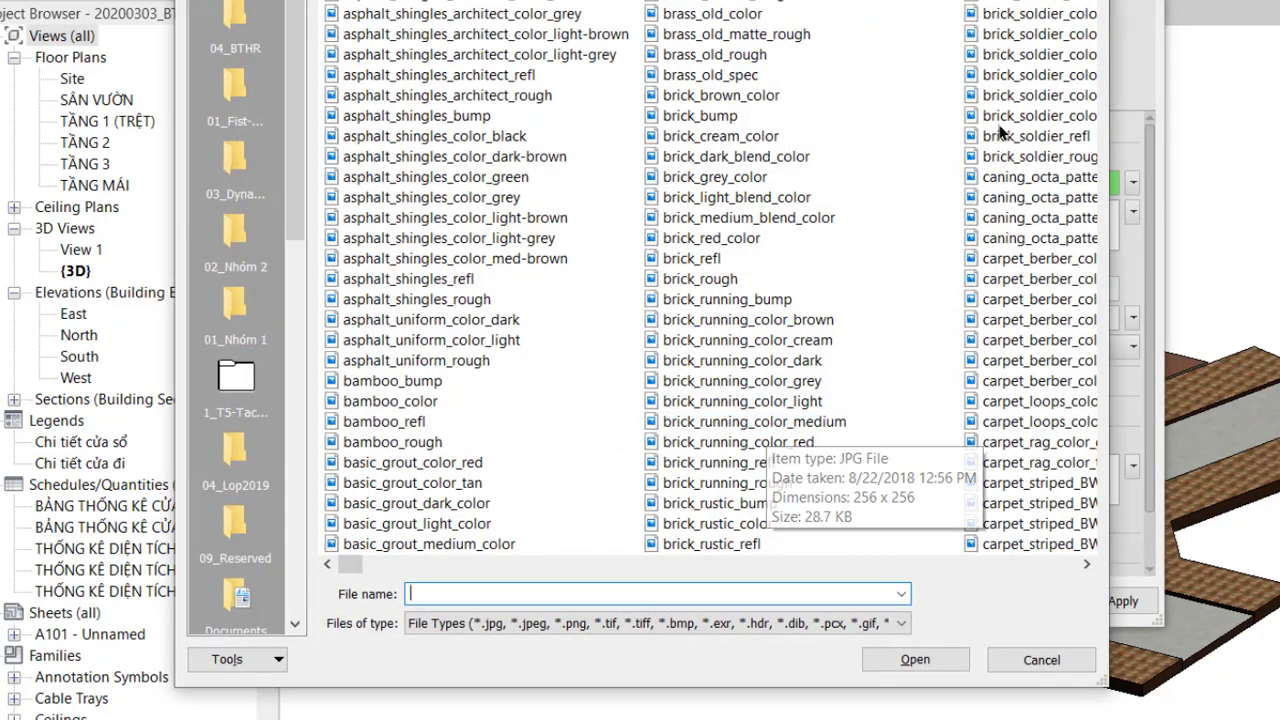
{"action": "key", "text": "Escape"}
{"action": "scroll", "coordinate": [727, 497], "scroll_direction": "down", "scroll_amount": 1}
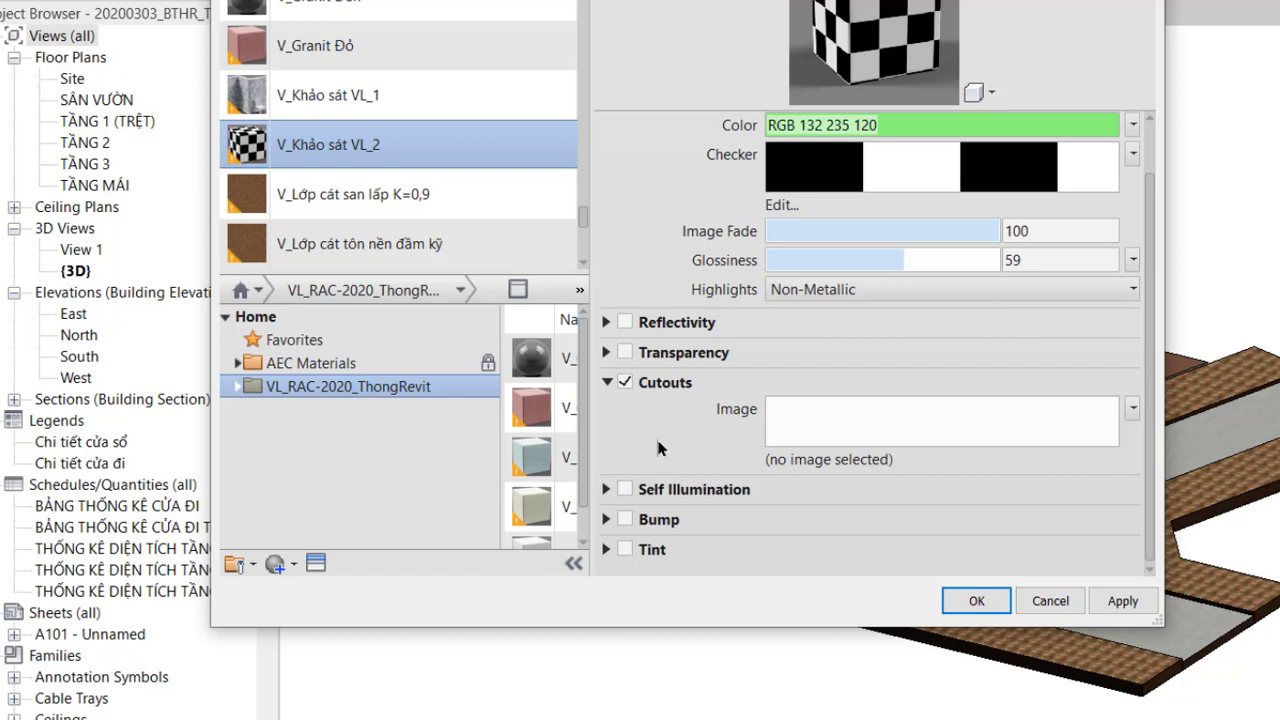
{"action": "left_click", "coordinate": [1132, 408]}
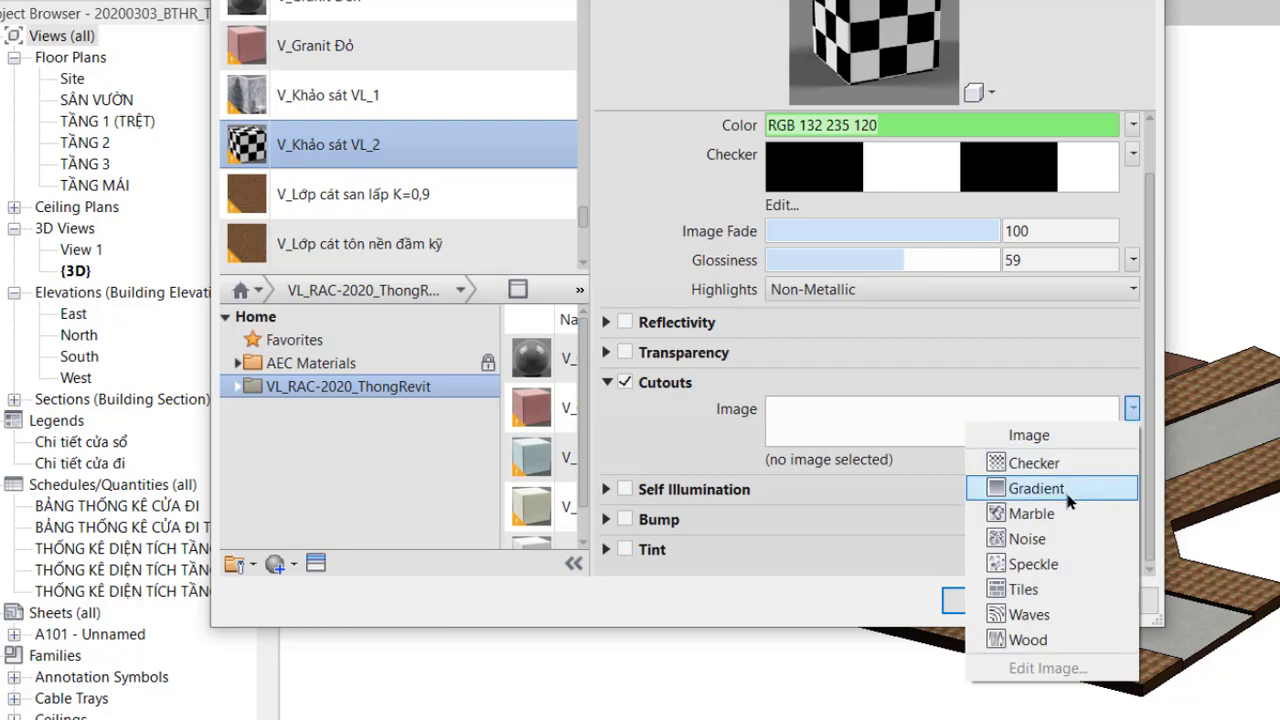
{"action": "left_click", "coordinate": [1034, 463]}
{"action": "left_click", "coordinate": [1160, 694]}
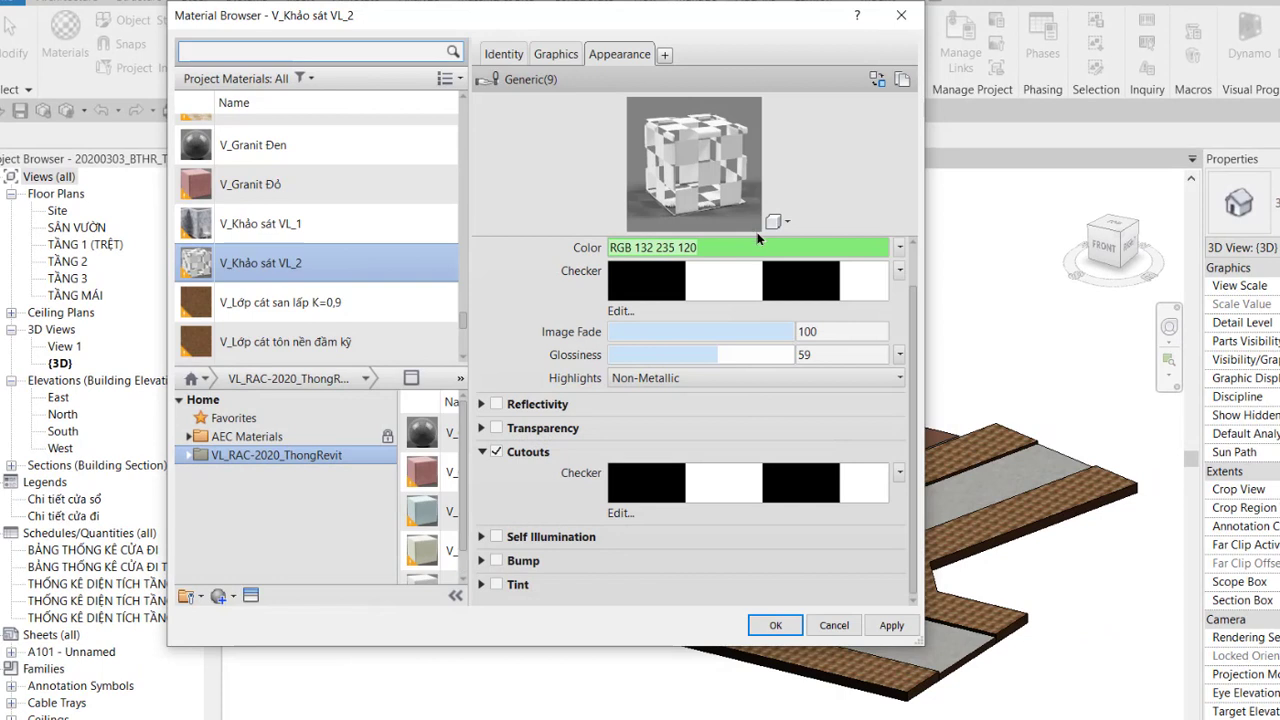
{"action": "left_click_drag", "start_coordinate": [759, 236], "coordinate": [760, 244]}
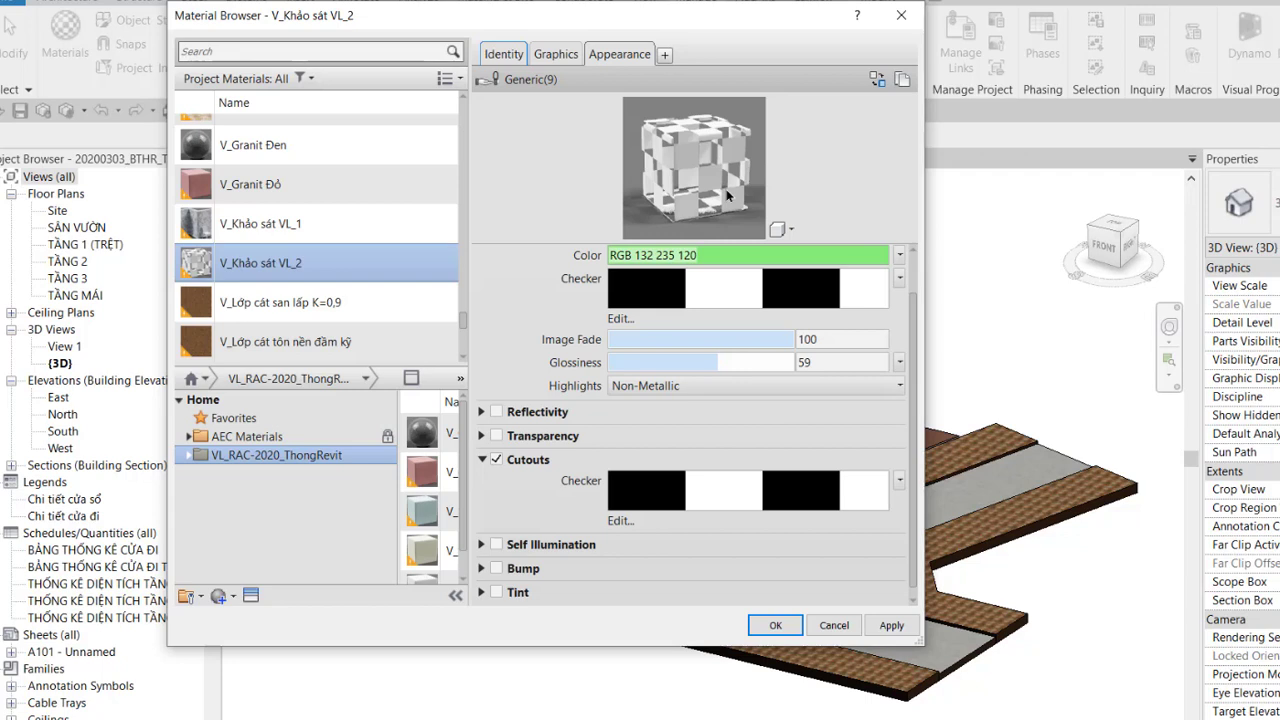
{"action": "left_click", "coordinate": [496, 459]}
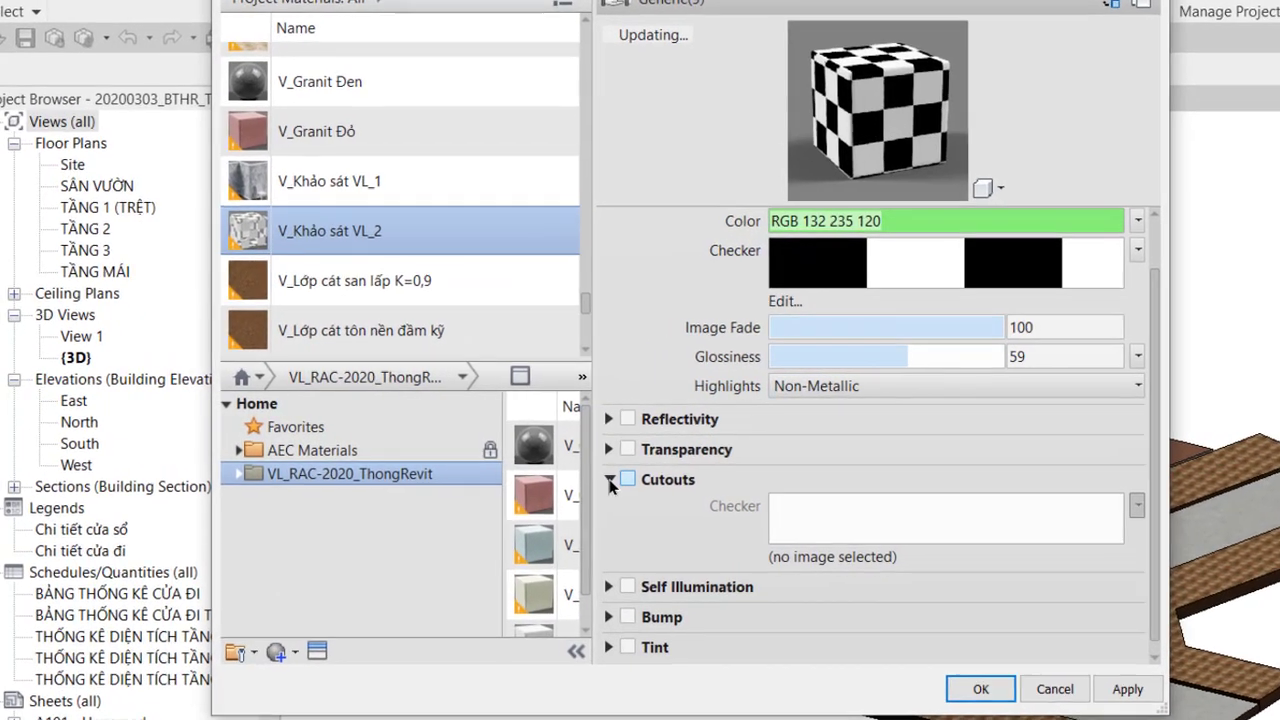
{"action": "left_click", "coordinate": [544, 469]}
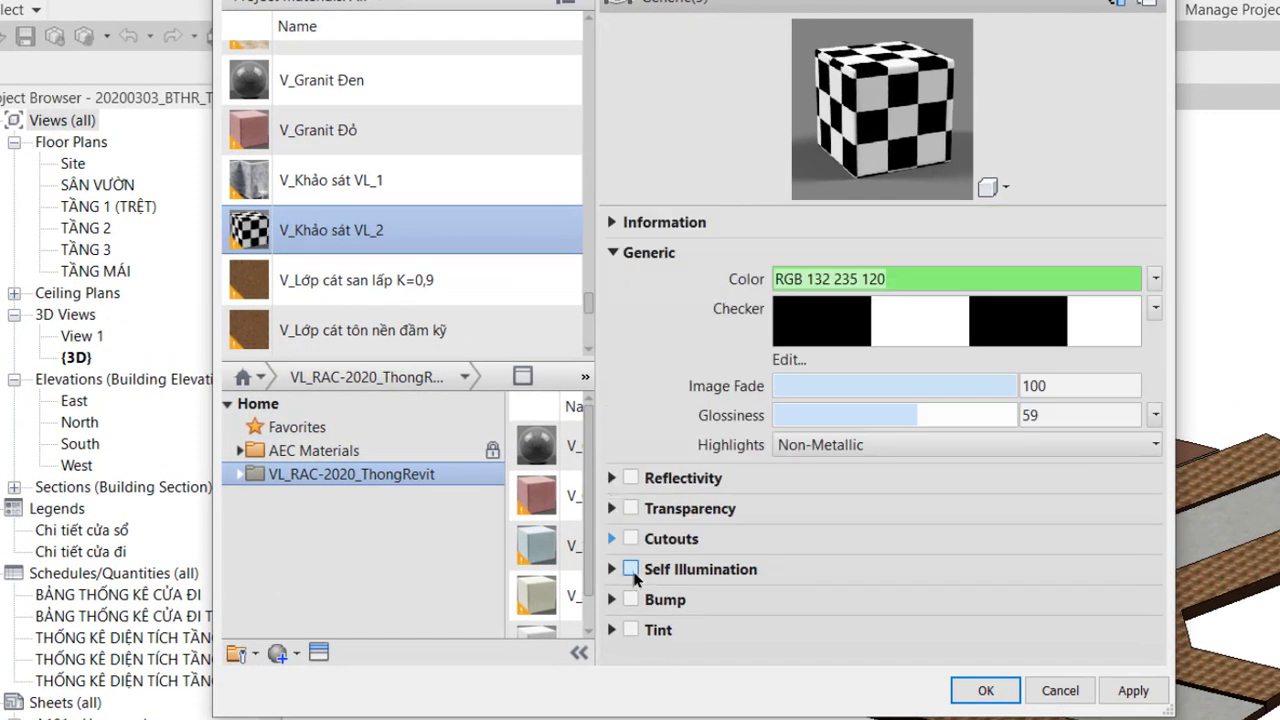
{"action": "left_click", "coordinate": [631, 570]}
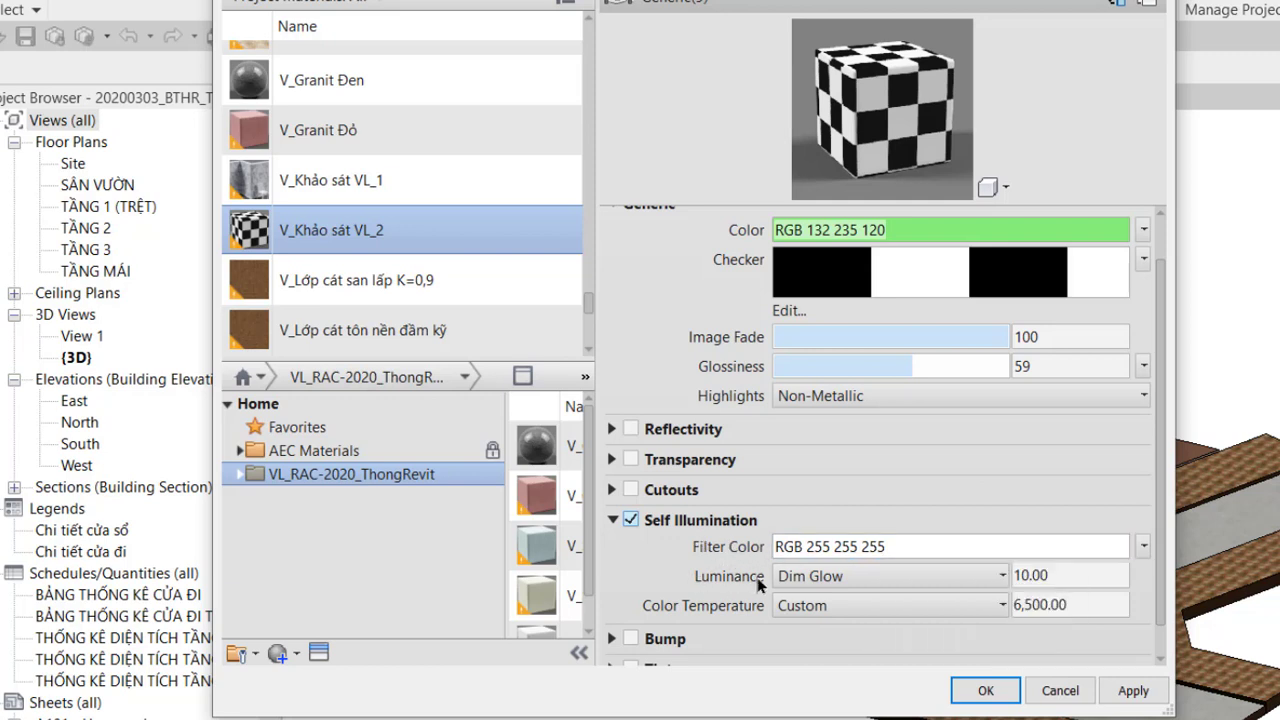
{"action": "left_click", "coordinate": [992, 578]}
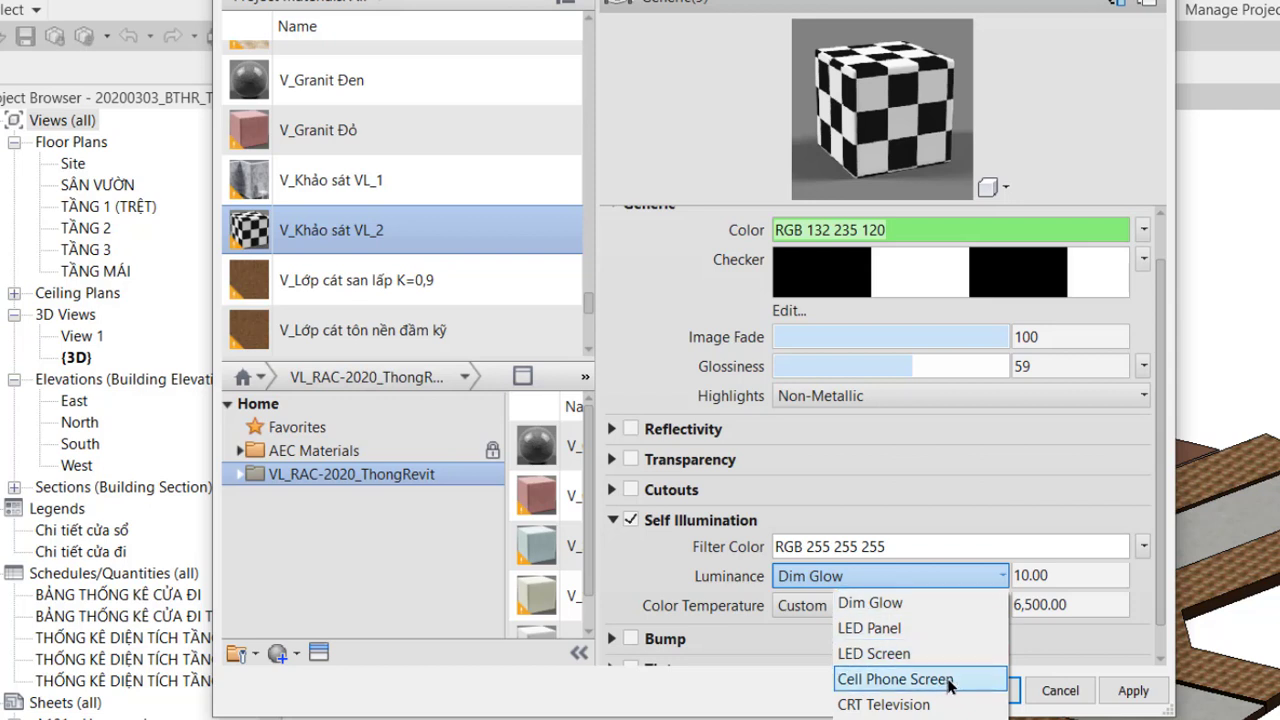
{"action": "key", "text": "Escape"}
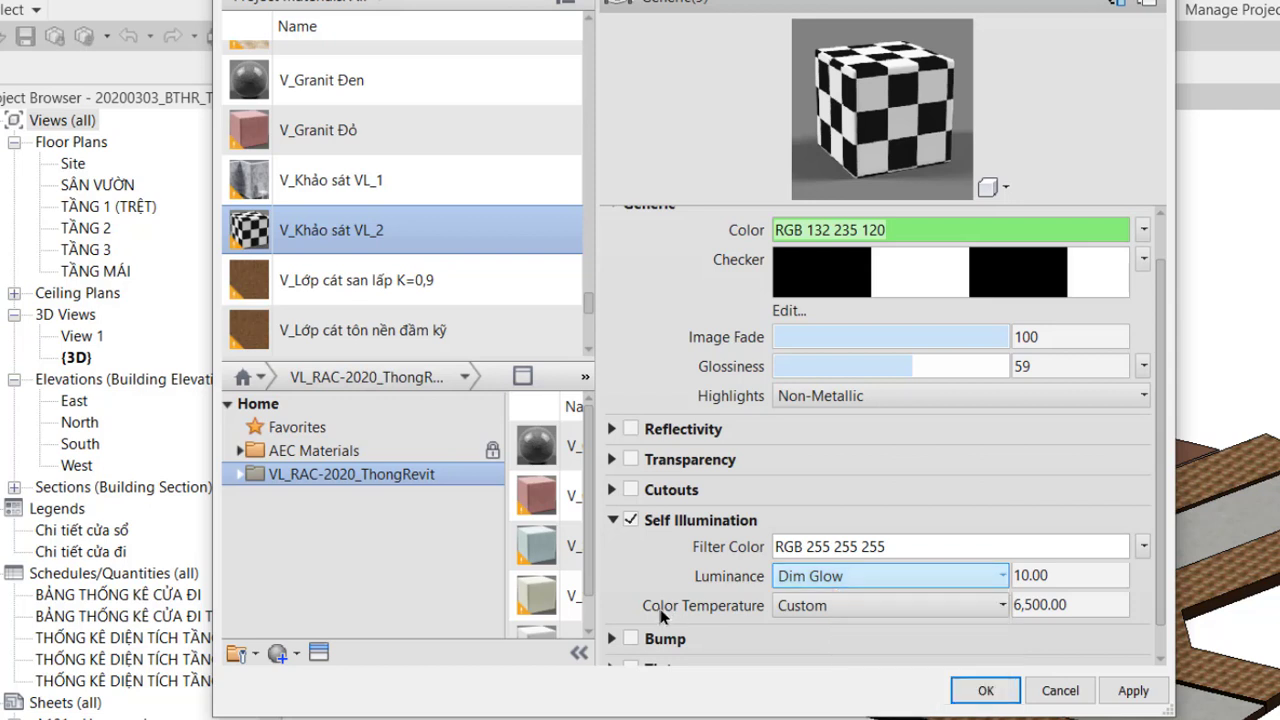
{"action": "left_click", "coordinate": [998, 609]}
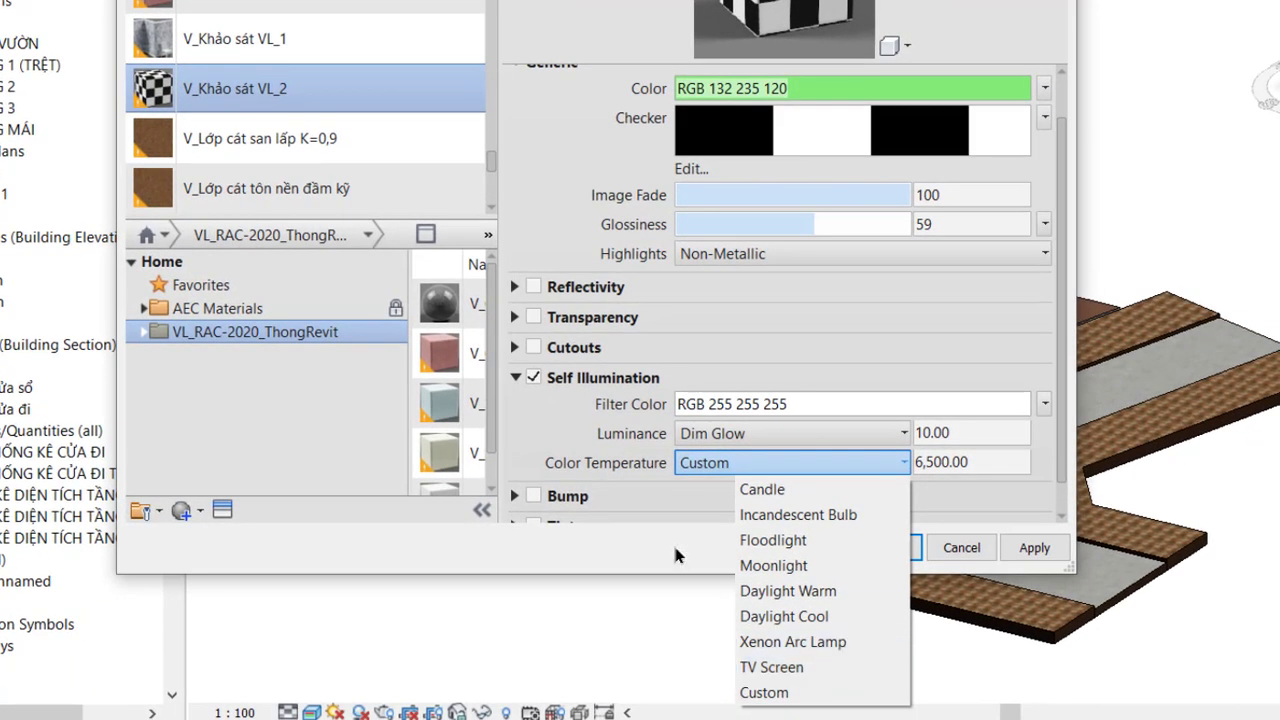
{"action": "left_click", "coordinate": [672, 541]}
{"action": "left_click", "coordinate": [533, 378]}
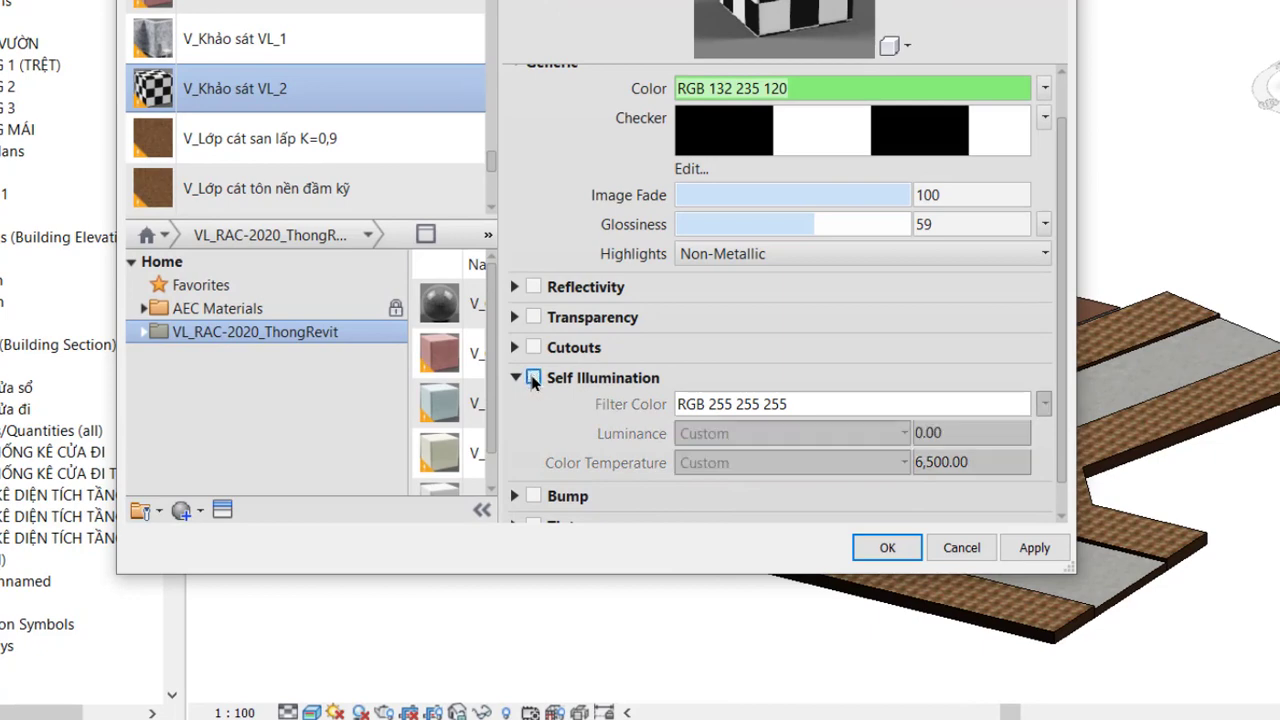
{"action": "left_click", "coordinate": [515, 378]}
{"action": "left_click", "coordinate": [533, 457]}
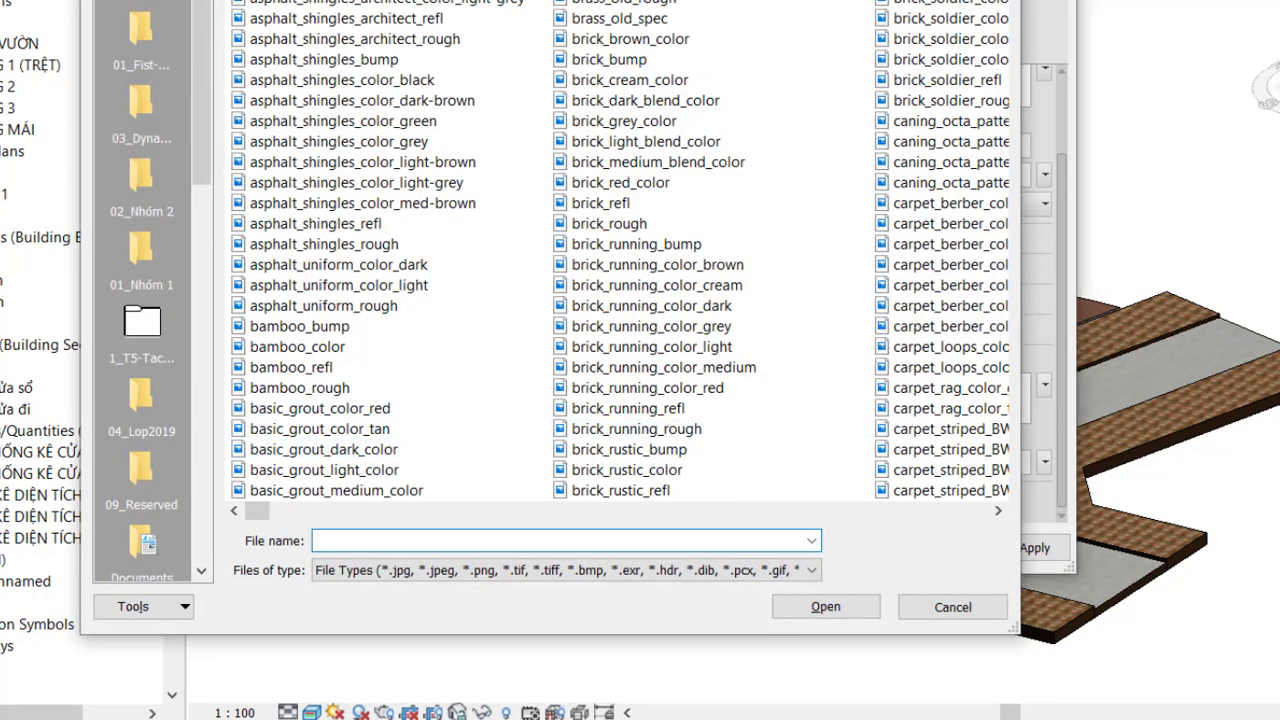
{"action": "key", "text": "Escape"}
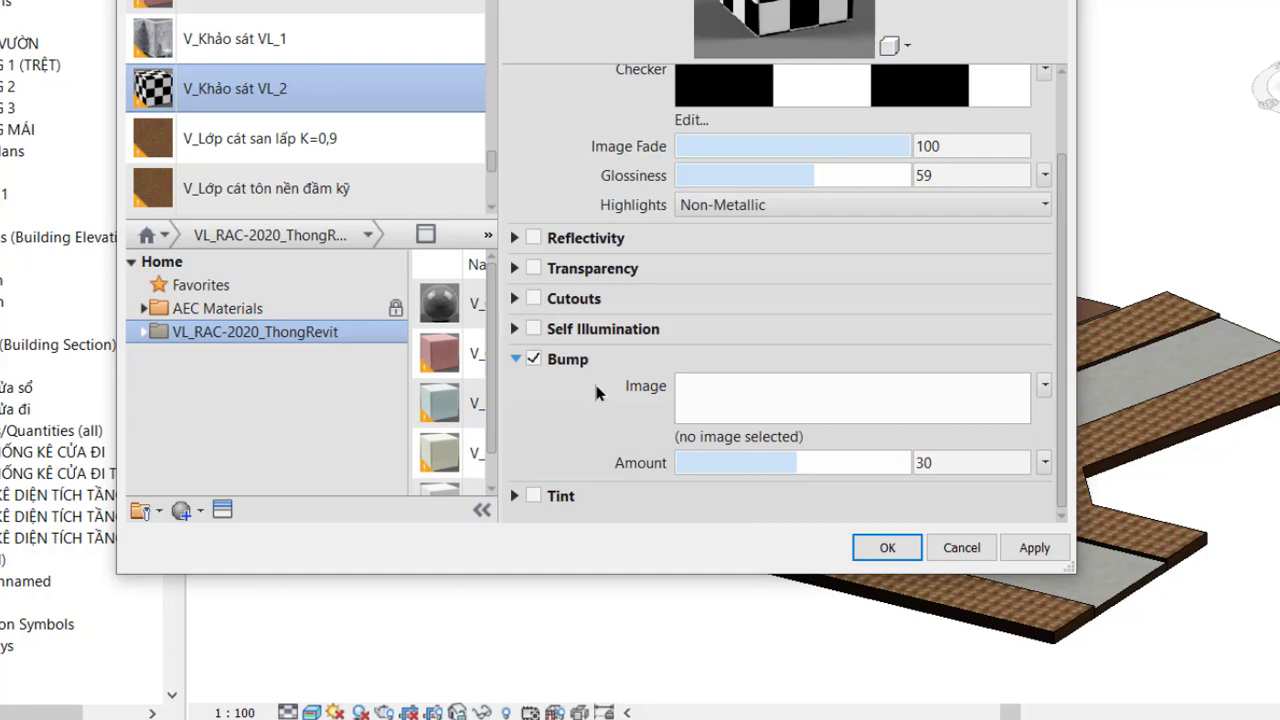
{"action": "left_click", "coordinate": [1045, 386]}
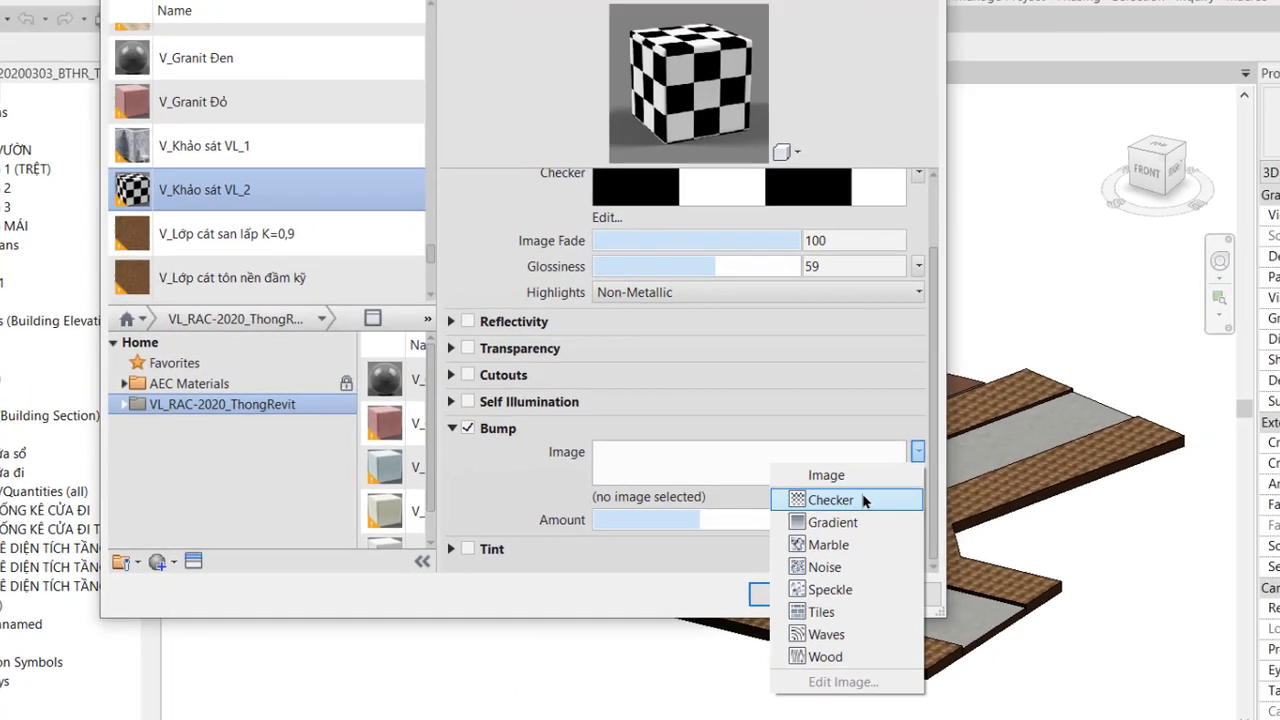
{"action": "left_click", "coordinate": [1040, 440]}
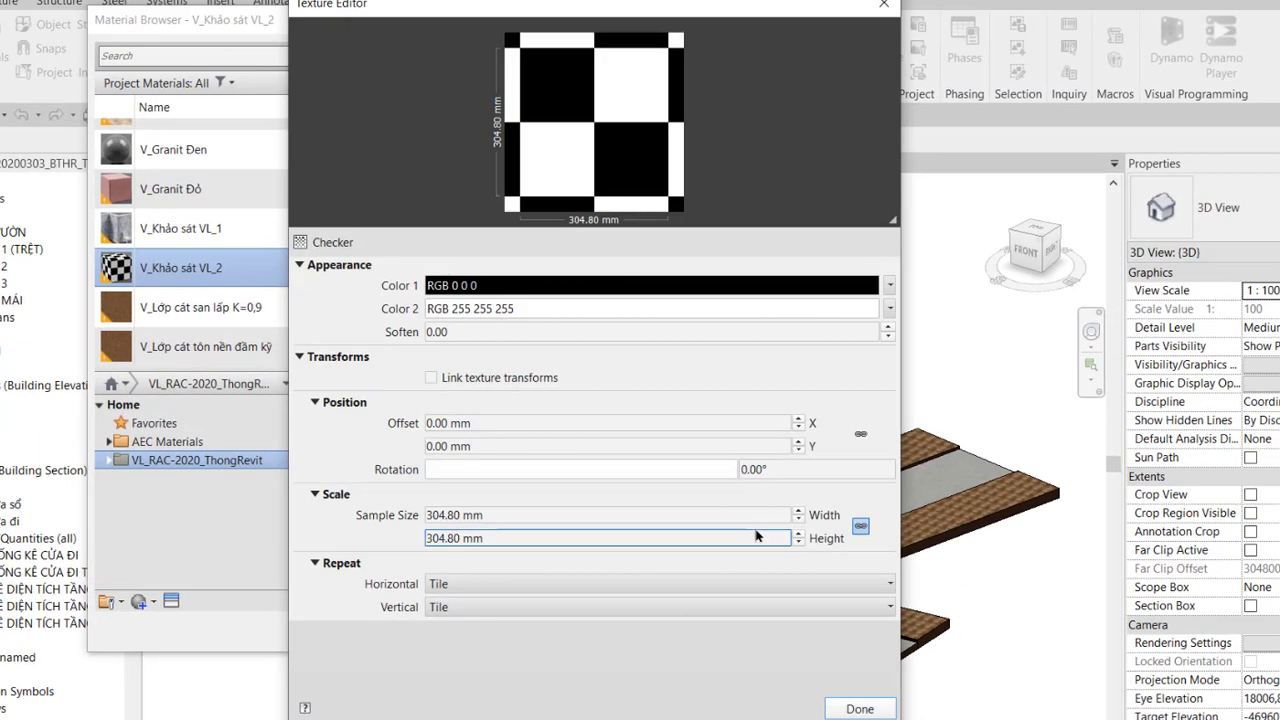
{"action": "left_click", "coordinate": [860, 708]}
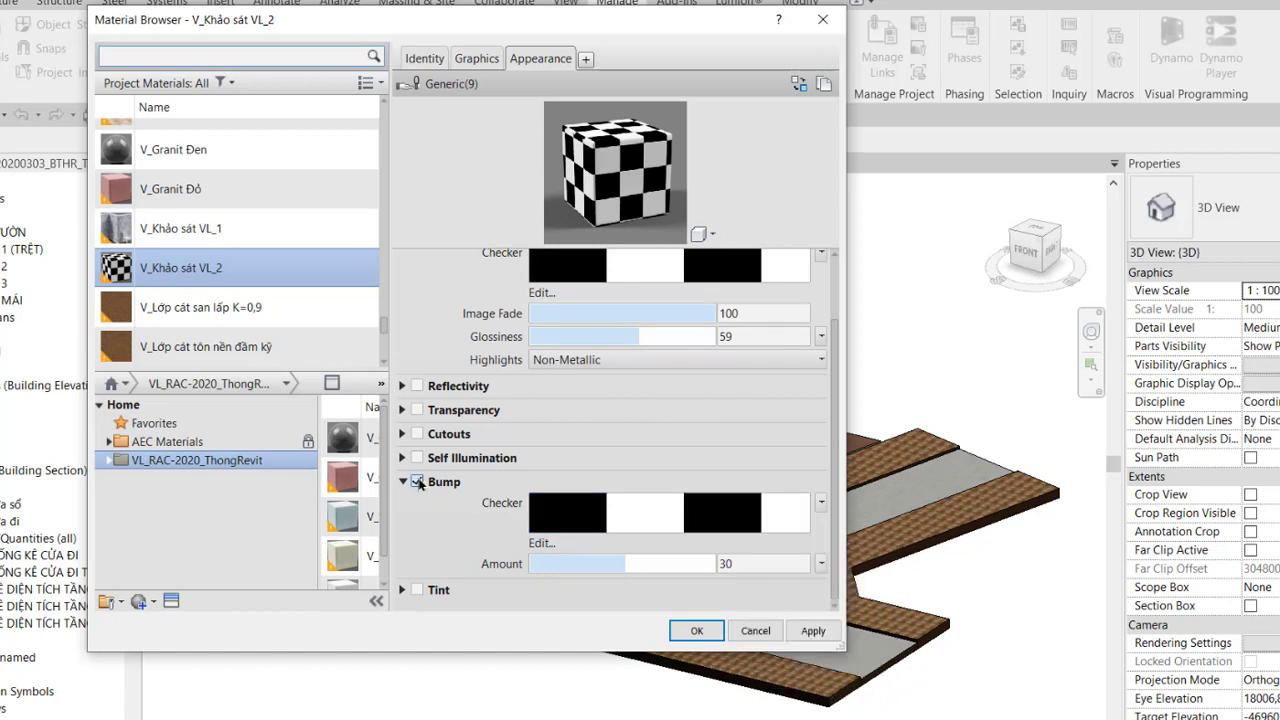
{"action": "left_click", "coordinate": [417, 481]}
{"action": "left_click", "coordinate": [403, 481]}
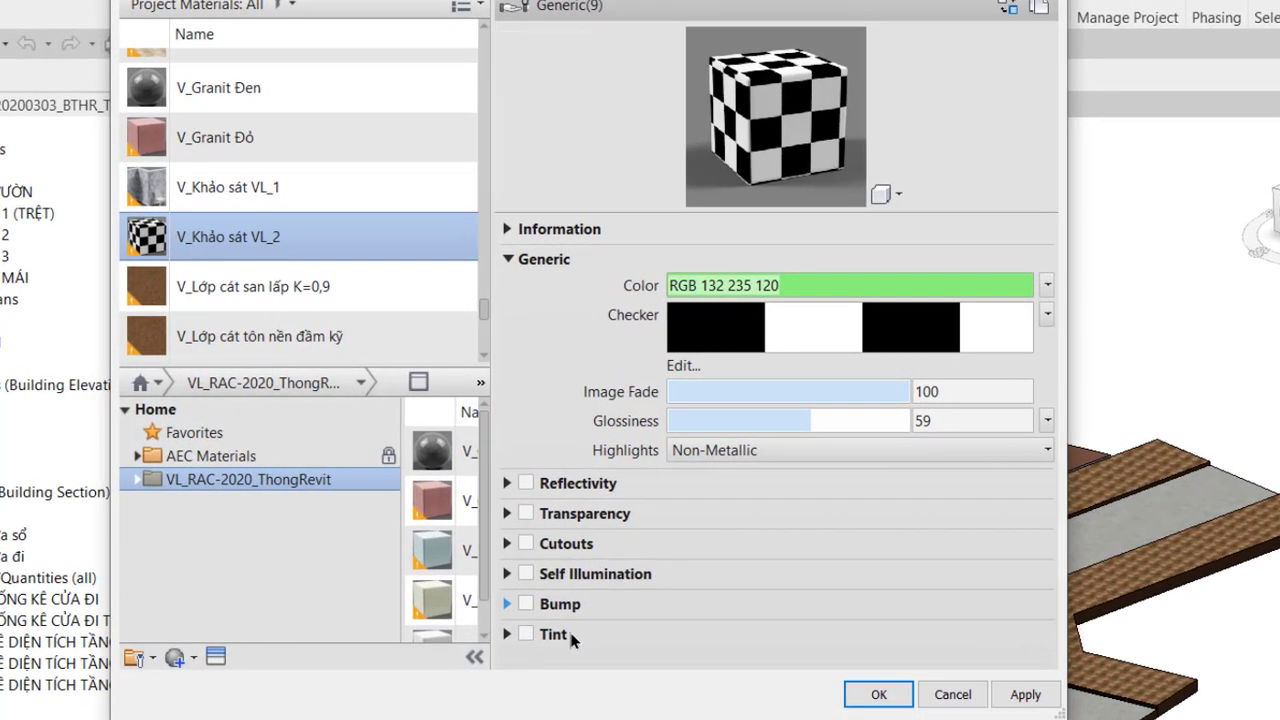
- Enable Tint with a red tint colour of RGB 230 13 46
{"action": "left_click", "coordinate": [525, 634]}
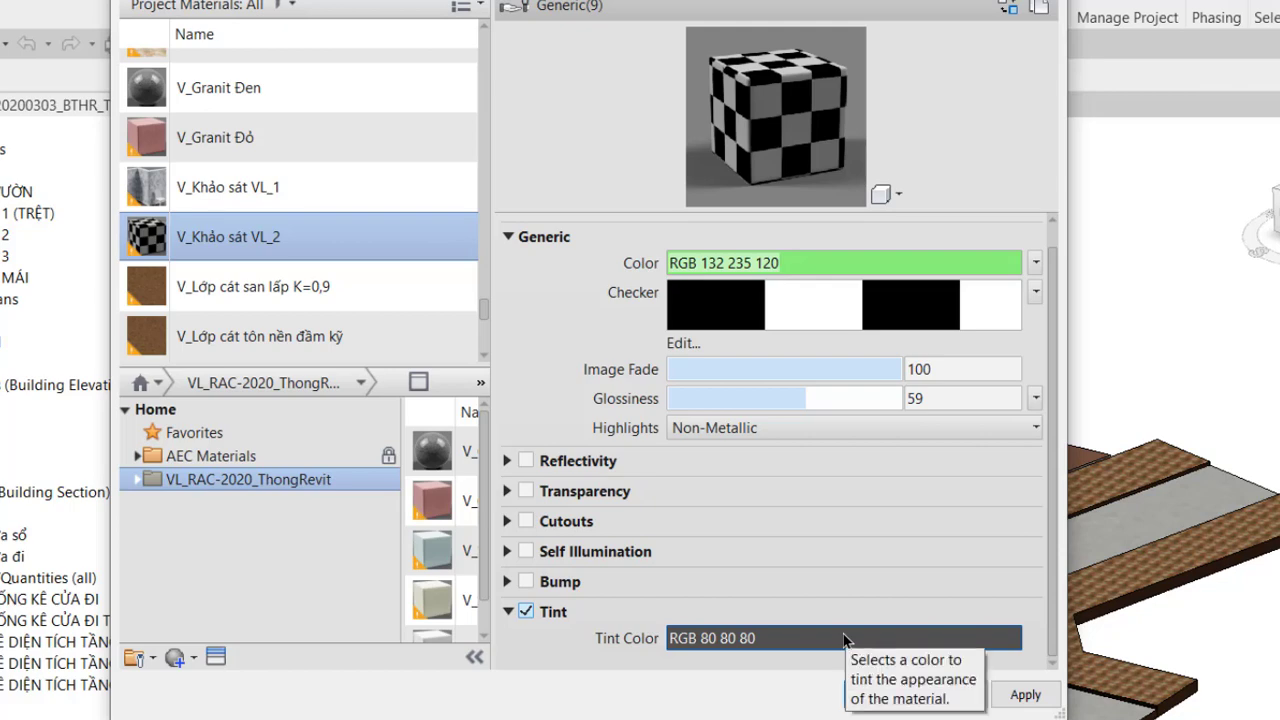
{"action": "left_click", "coordinate": [797, 638]}
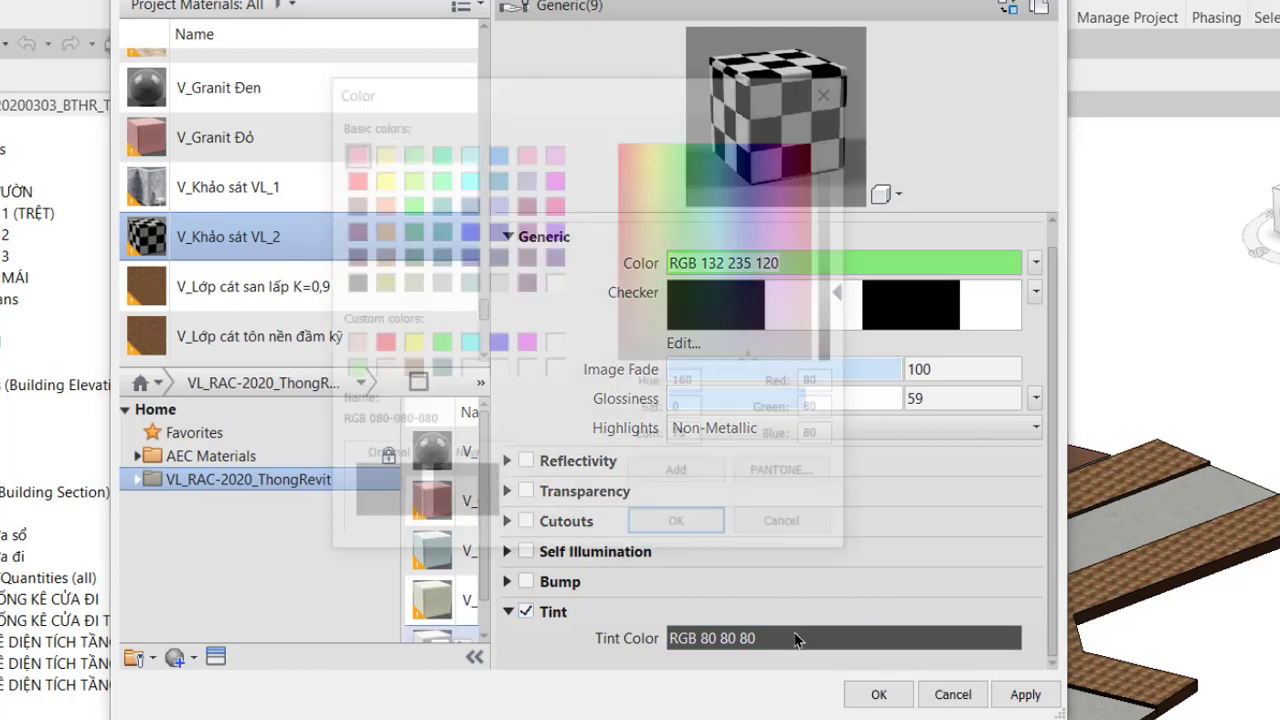
{"action": "left_click", "coordinate": [631, 217]}
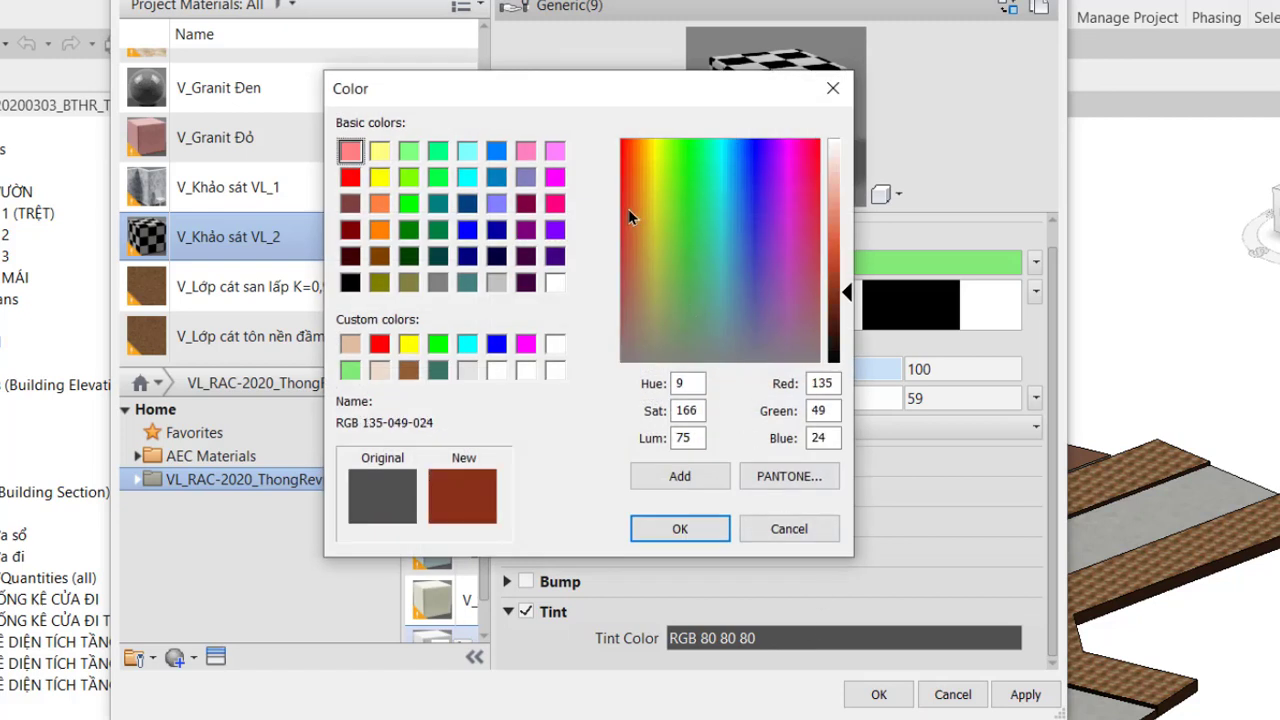
{"action": "left_click", "coordinate": [814, 176]}
{"action": "left_click", "coordinate": [816, 161]}
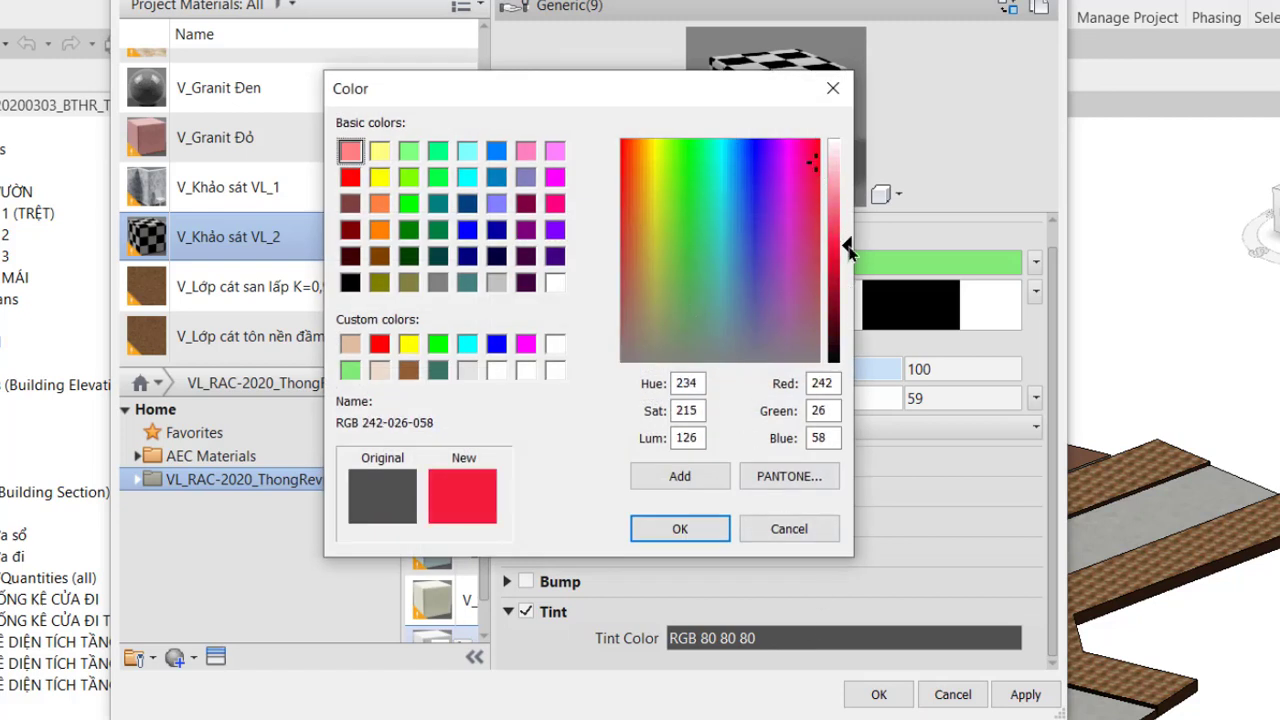
{"action": "left_click_drag", "start_coordinate": [847, 250], "coordinate": [847, 261]}
{"action": "left_click", "coordinate": [679, 529]}
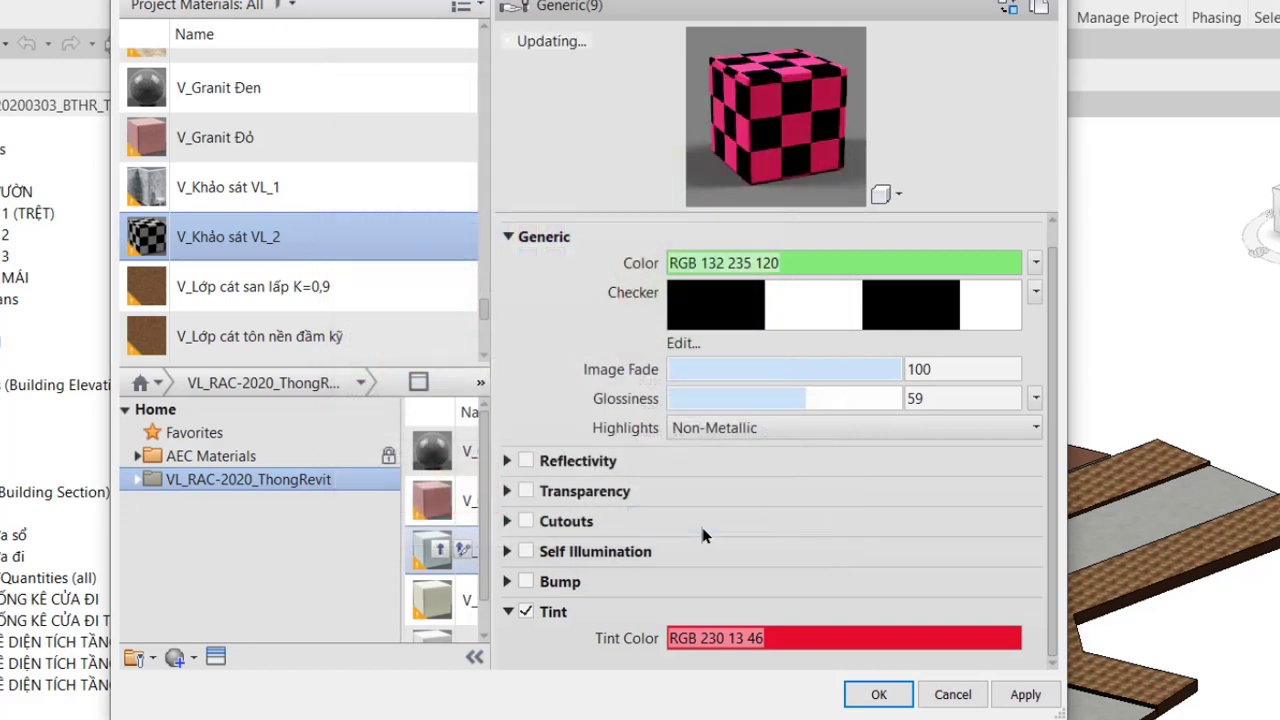